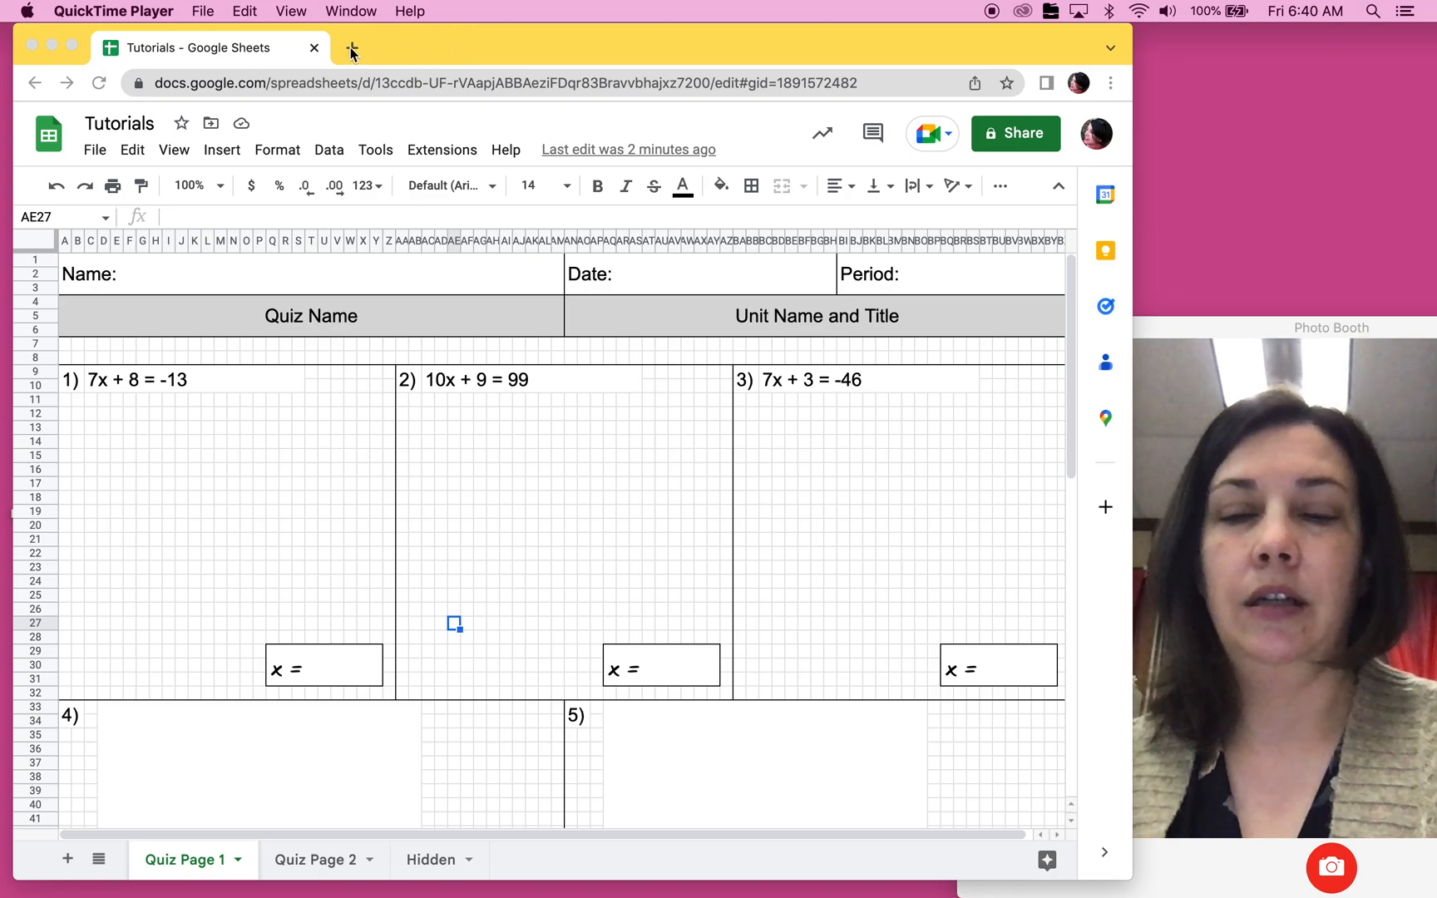
Step: Open graphfree.com in a new browser tab and go to its Make a Graph page
click(389, 63)
key(super+t)
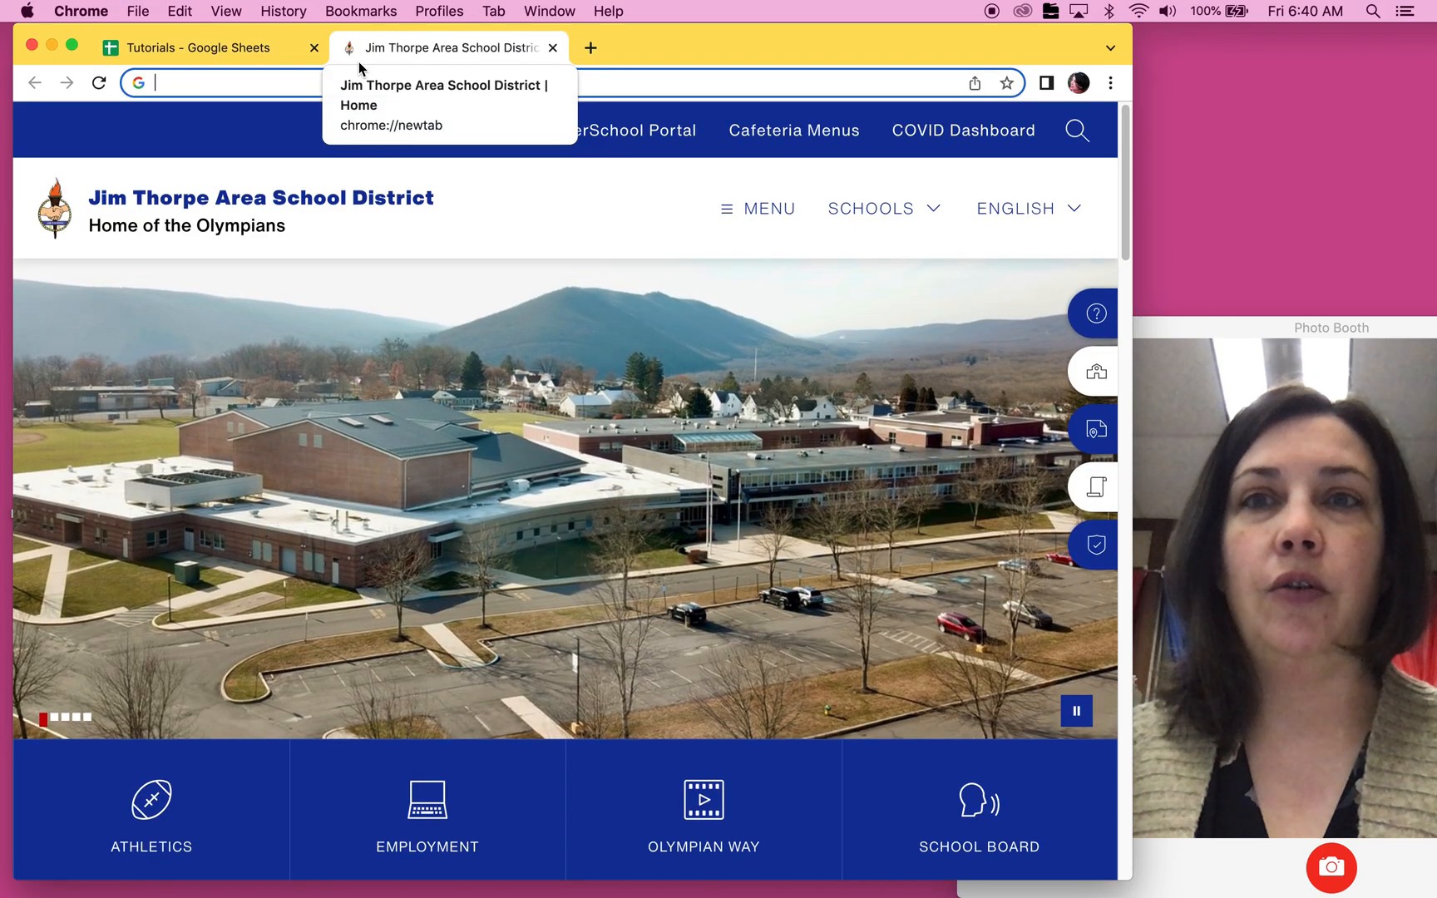
text(grap)
key(Return)
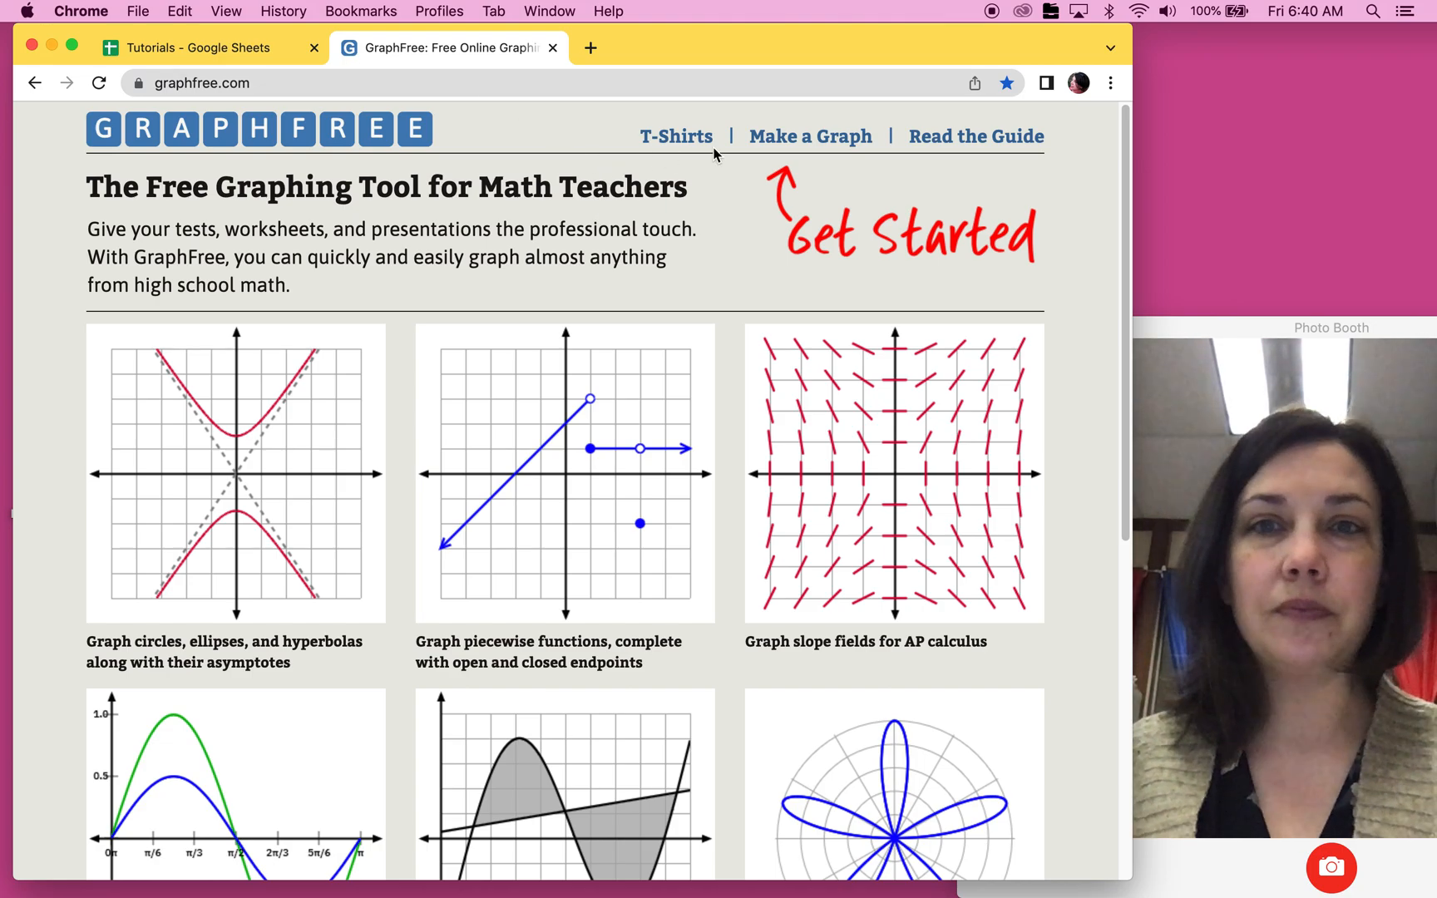
click(822, 143)
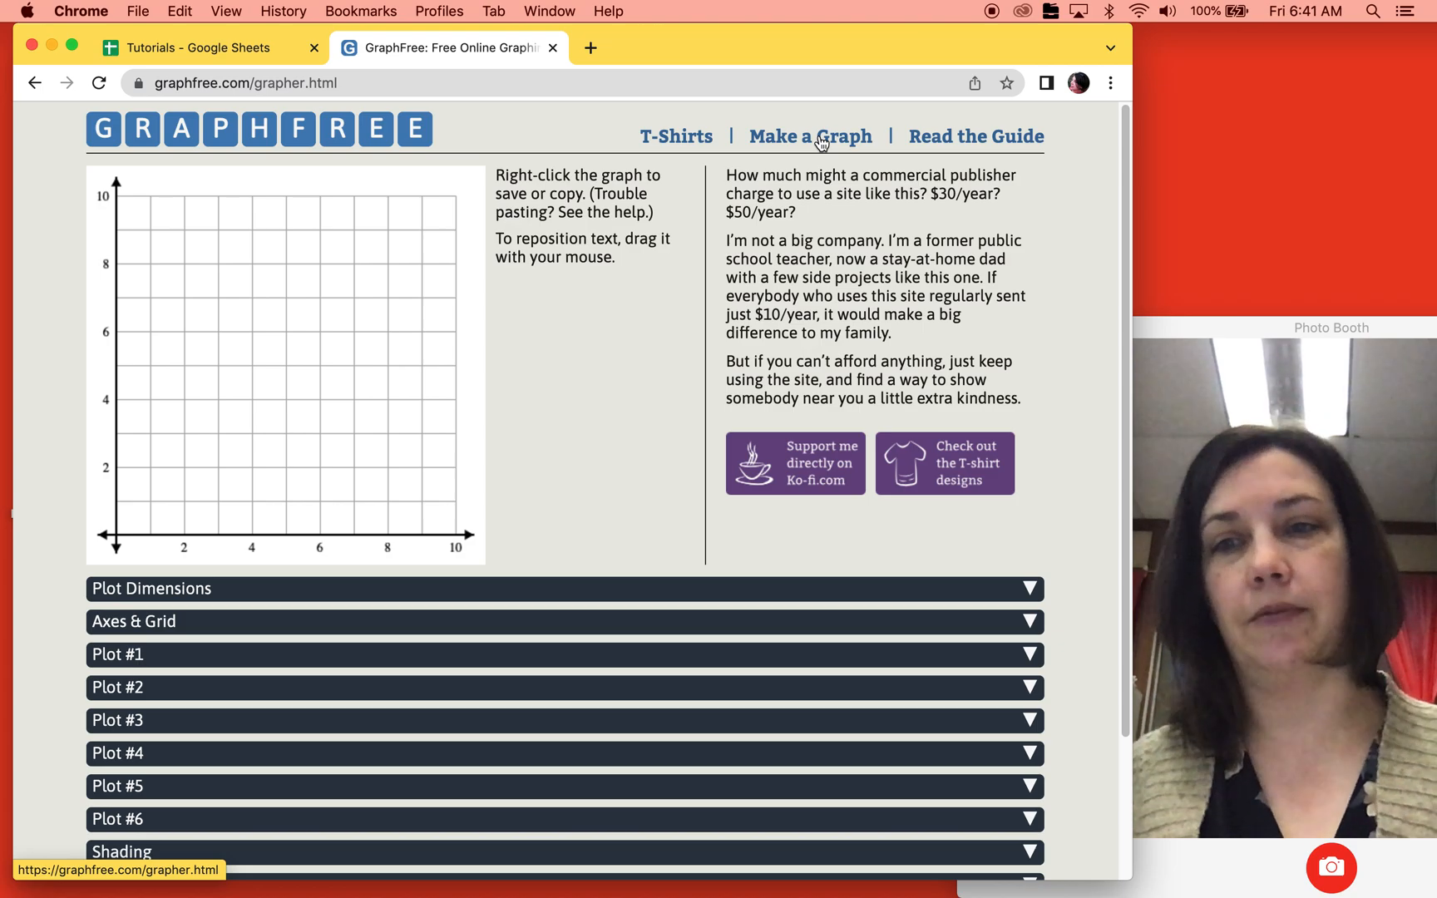
Step: Set the minimum of both the x and y viewing regions to -10 and make the gridlines the medium gray color
click(723, 593)
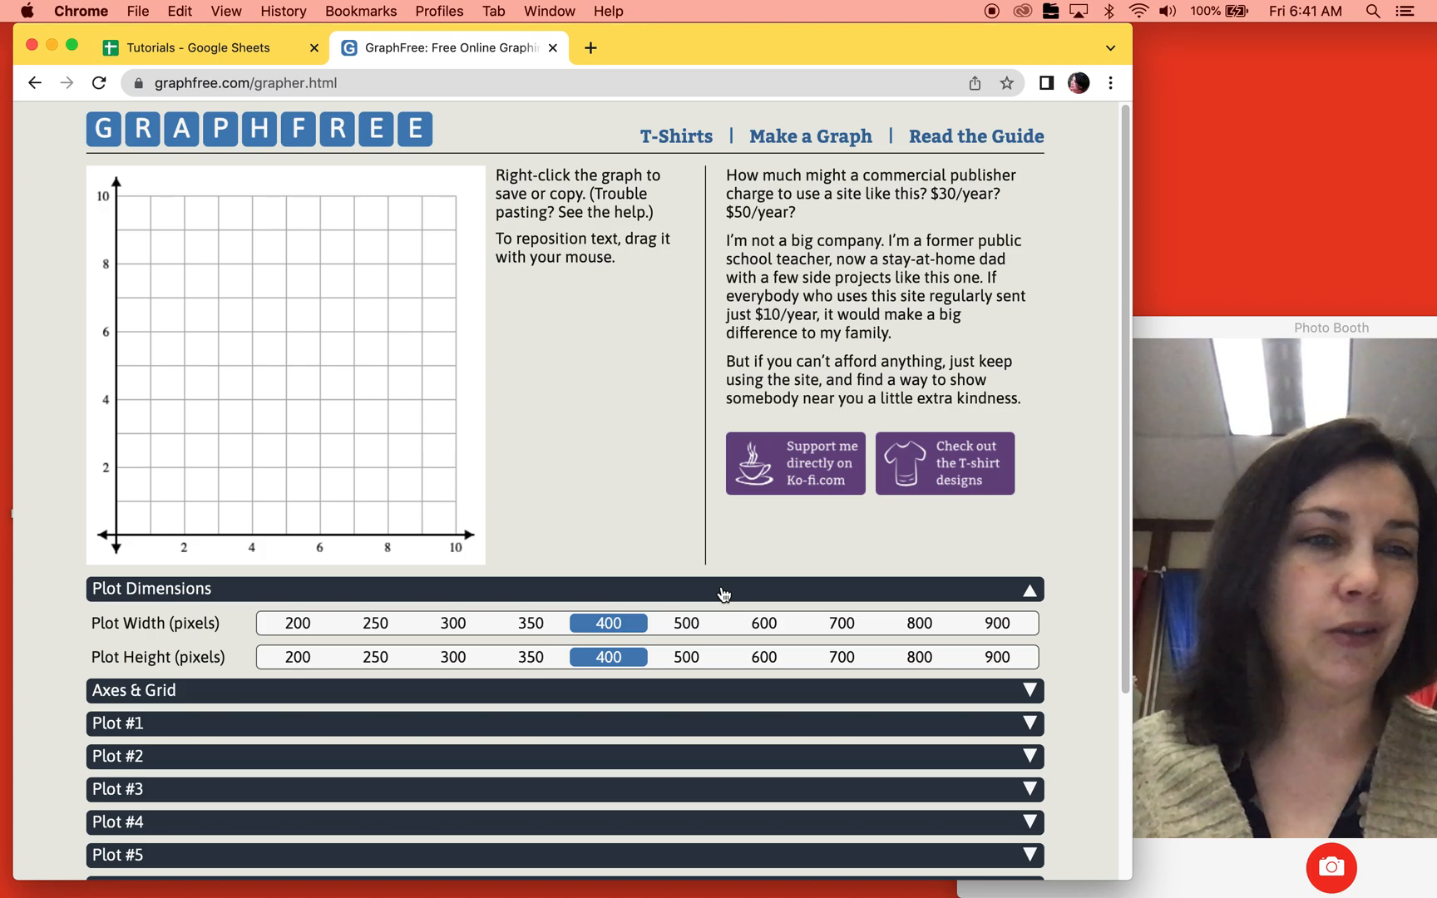
click(723, 592)
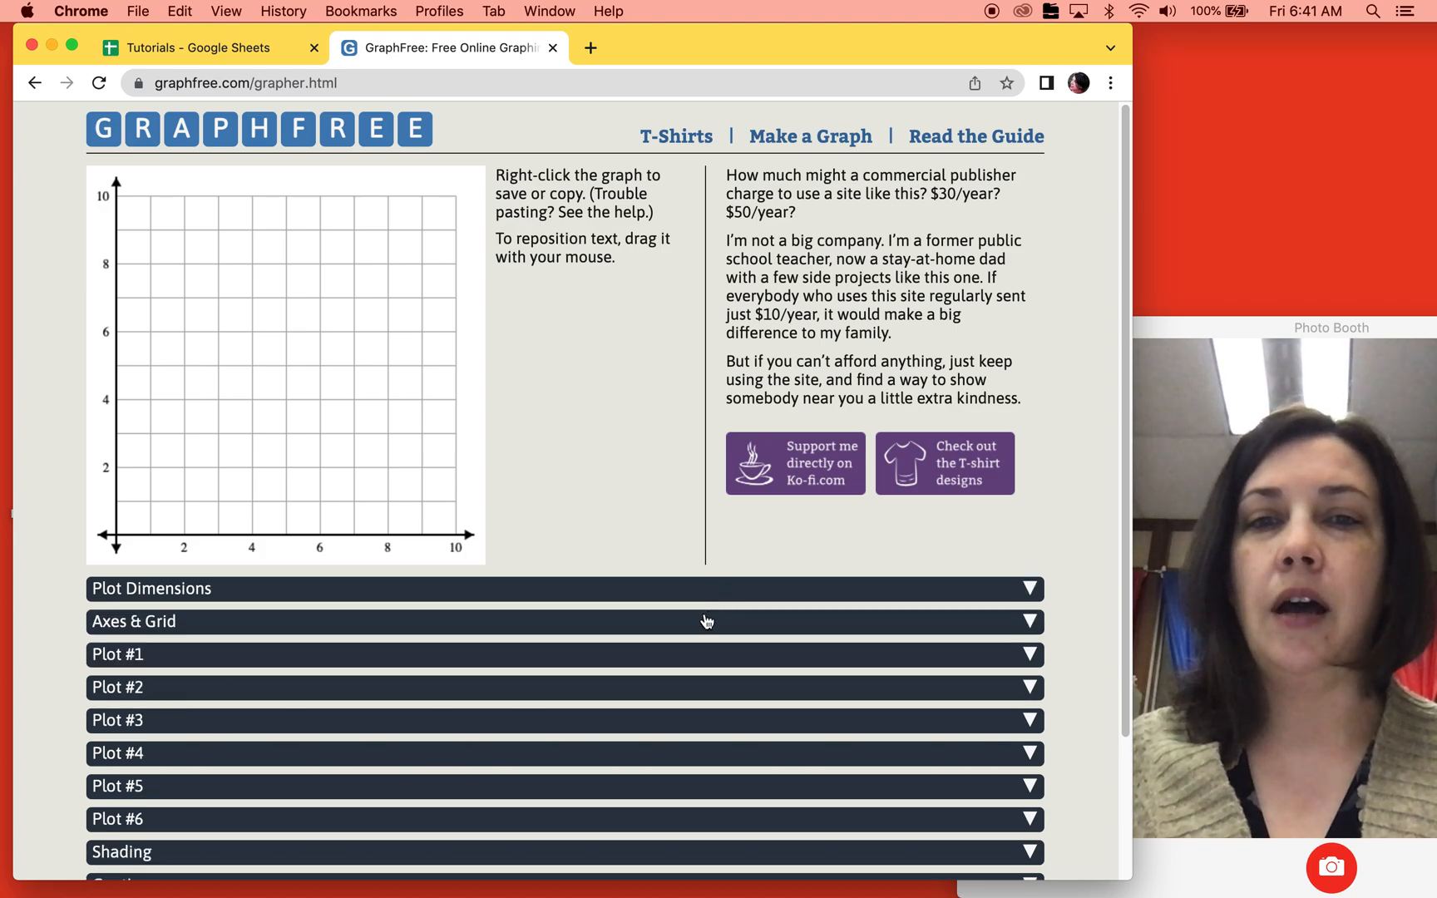
click(707, 622)
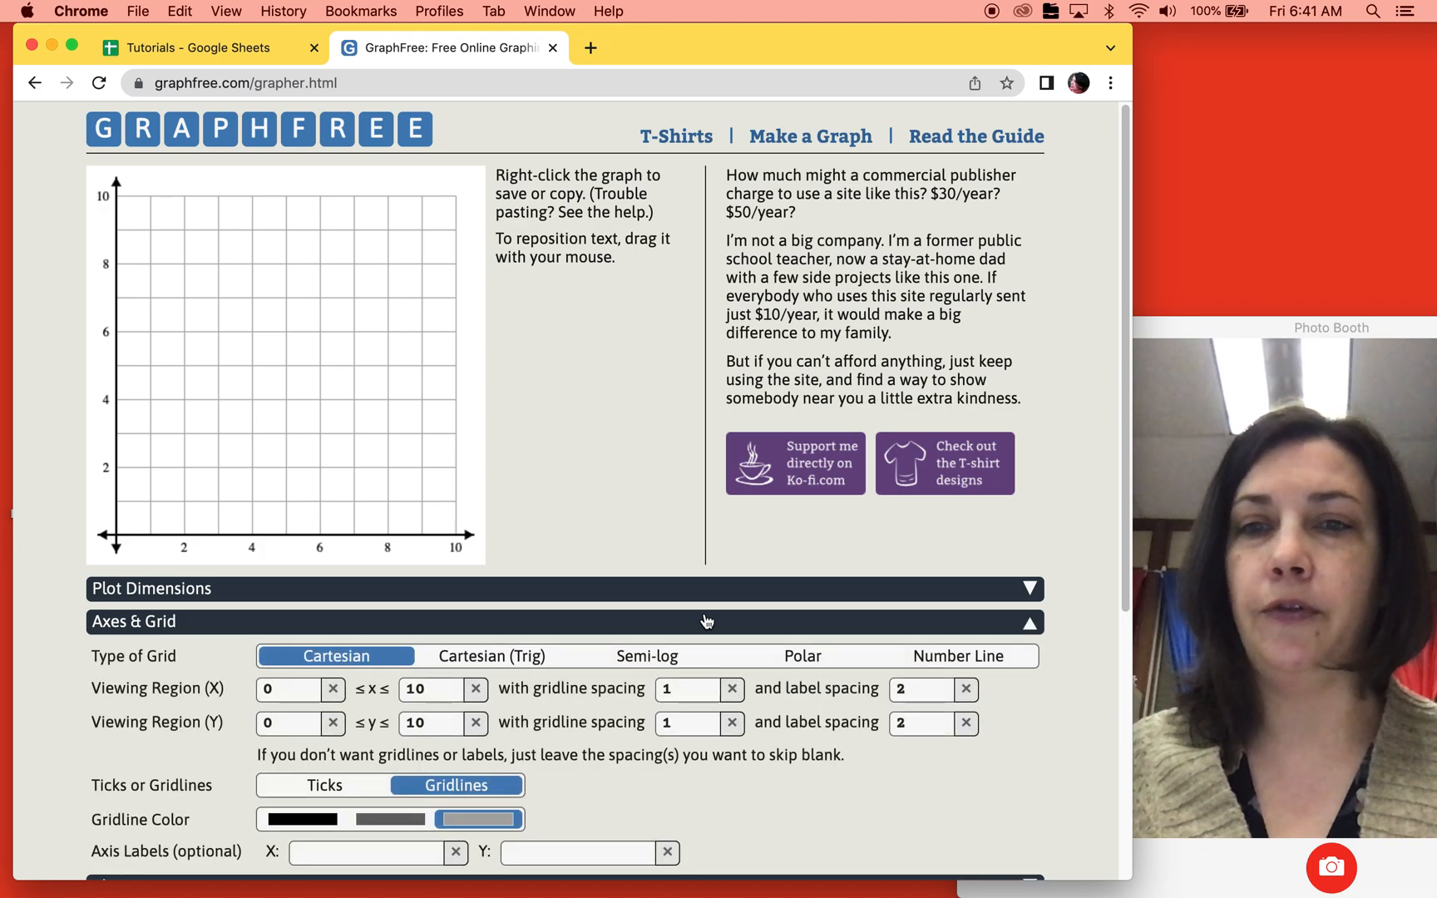
scroll(608, 740, down, 3)
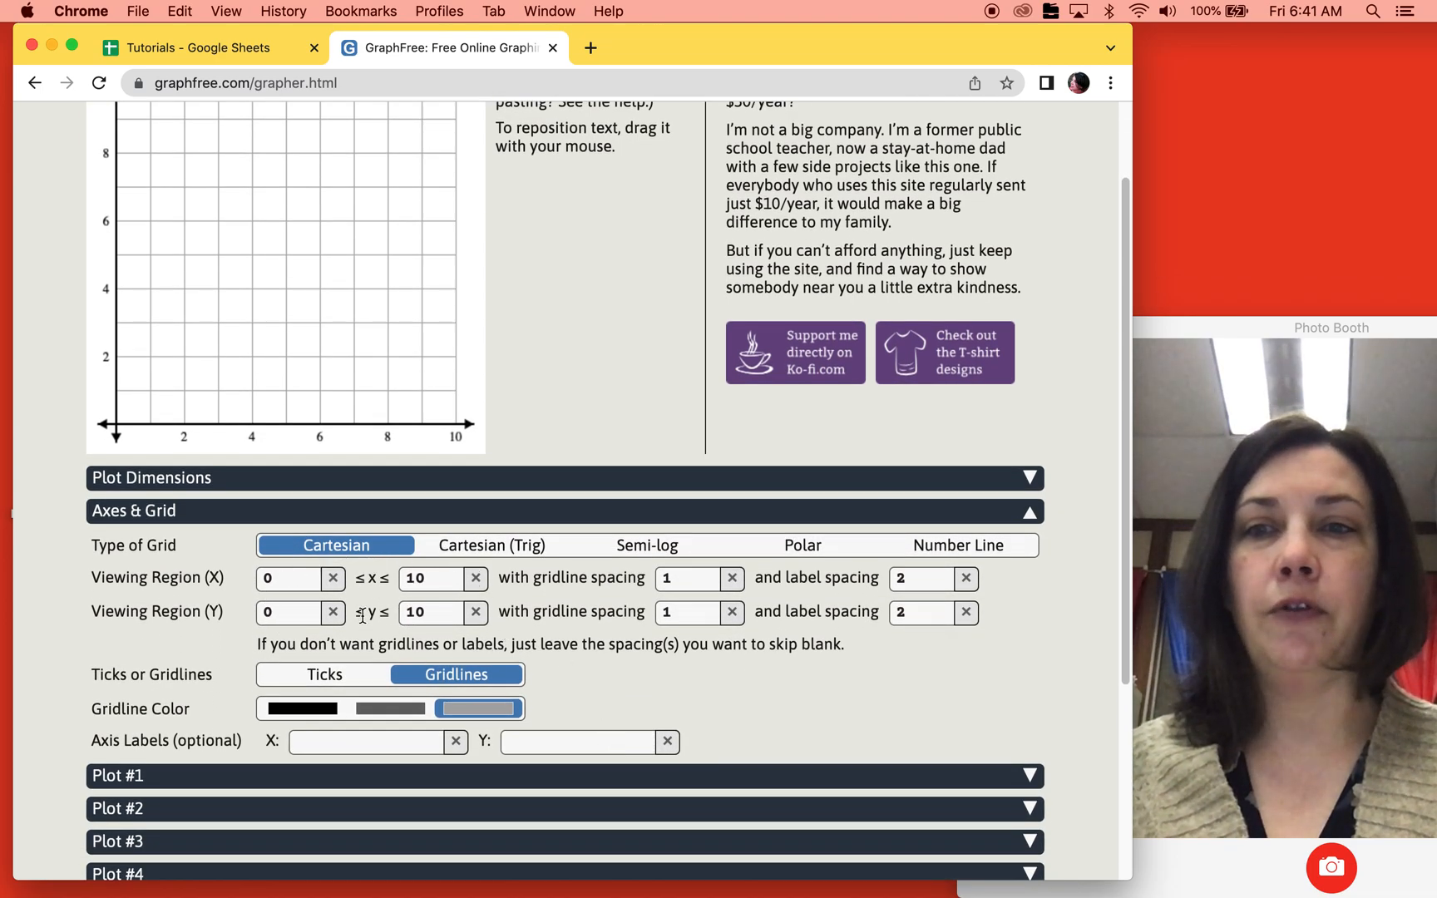
double_click(268, 577)
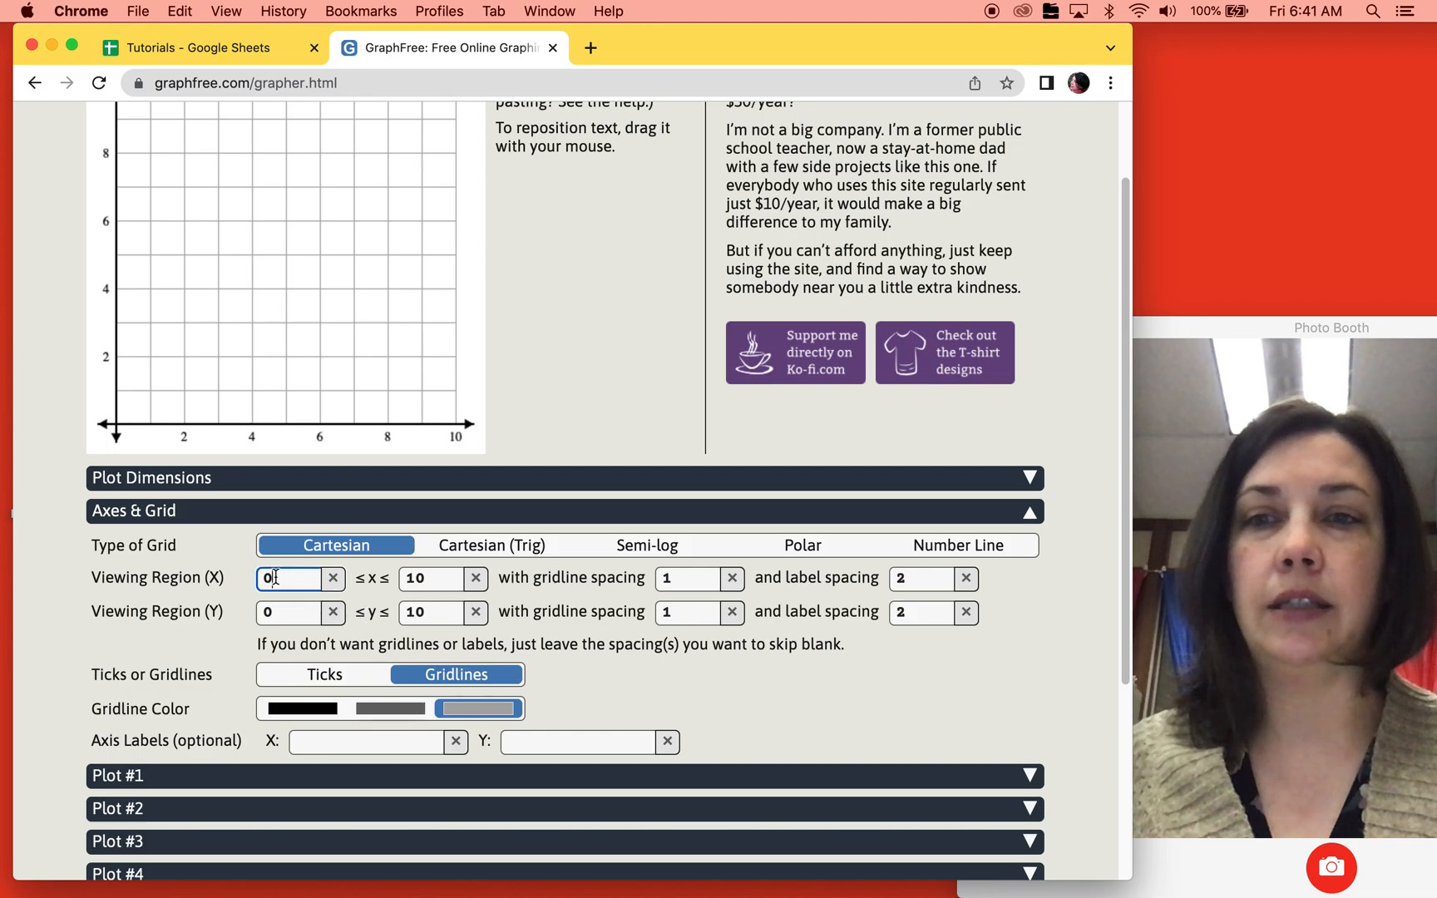
text(-10)
key(Tab)
key(Tab)
key(Tab)
key(Tab)
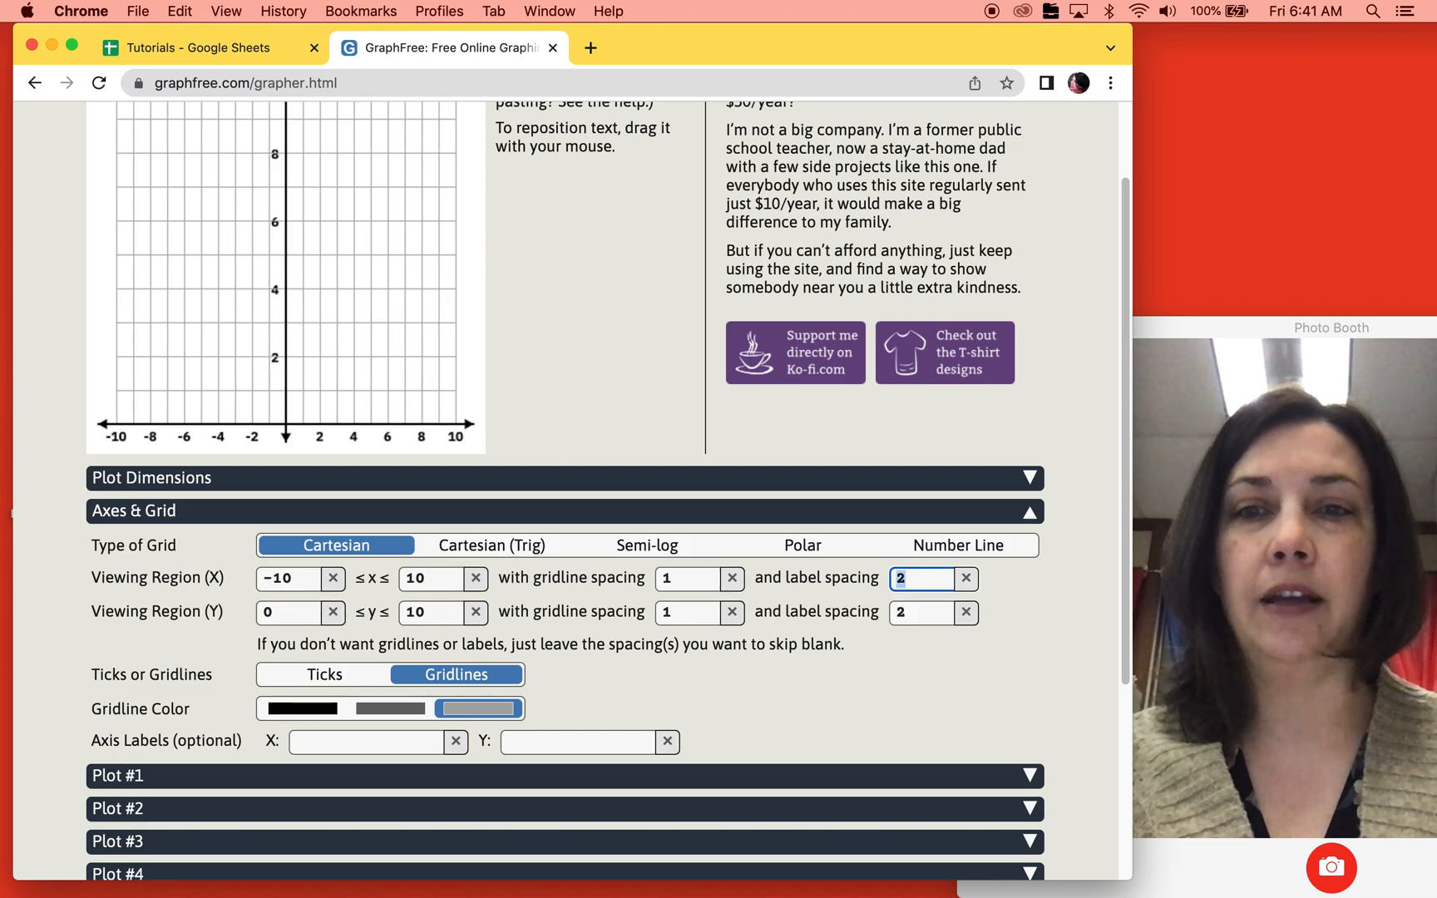
text(-10)
key(Tab)
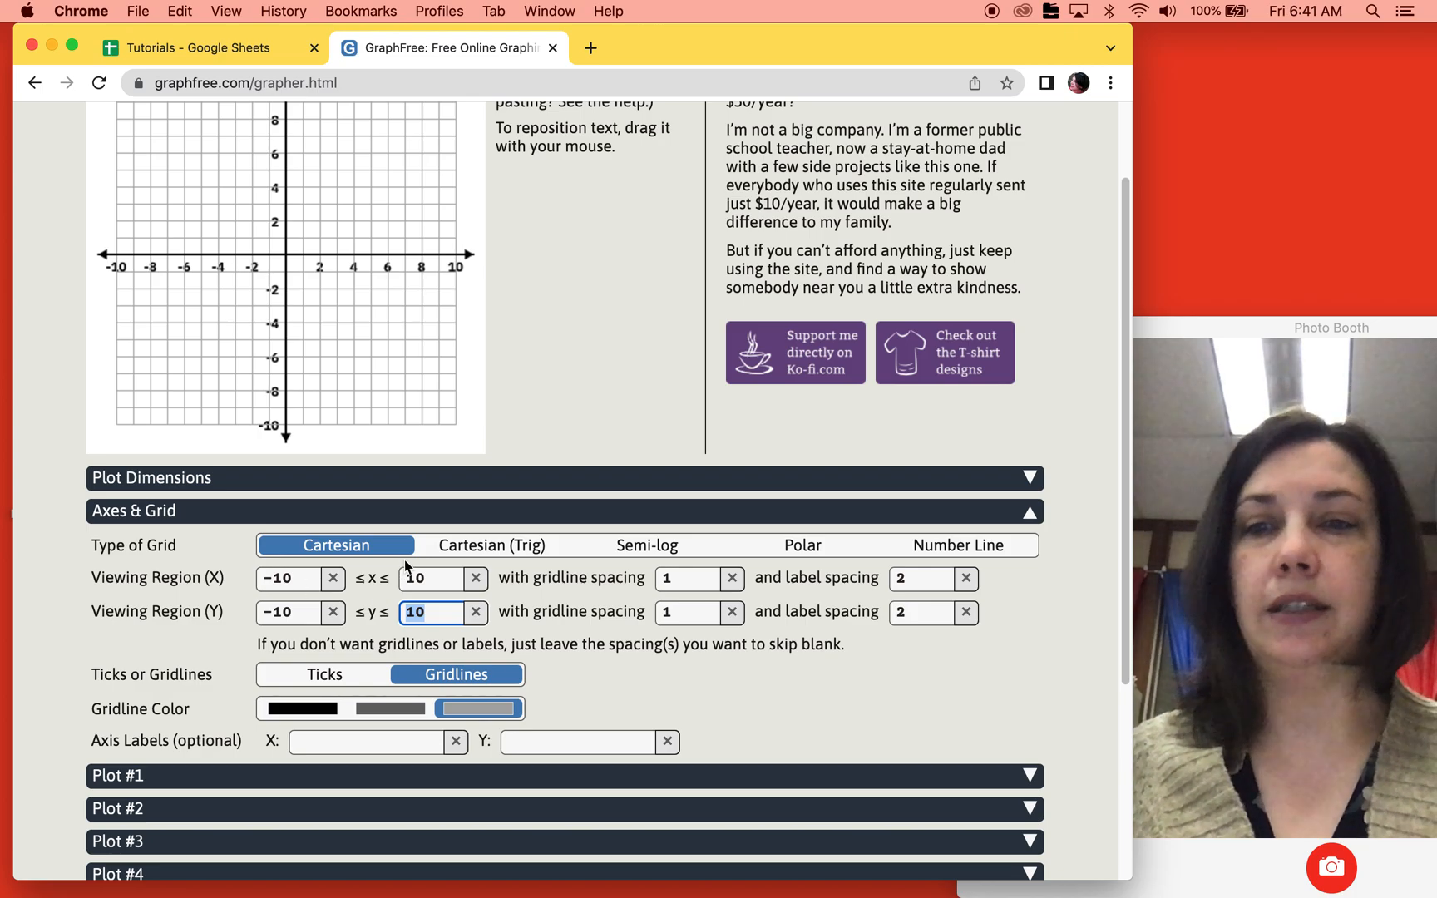
scroll(566, 642, down, 3)
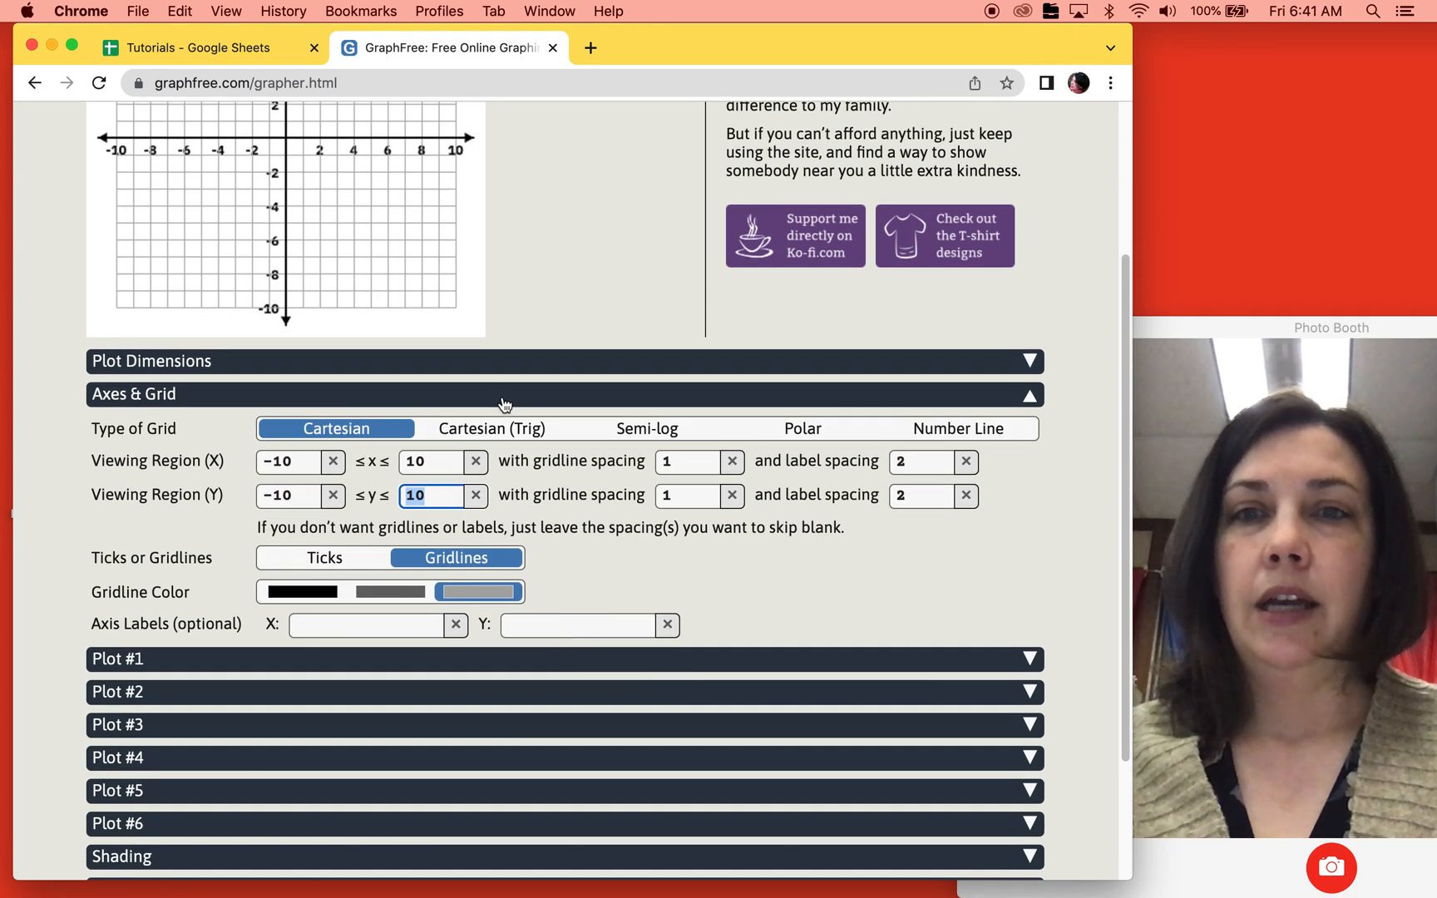
click(405, 597)
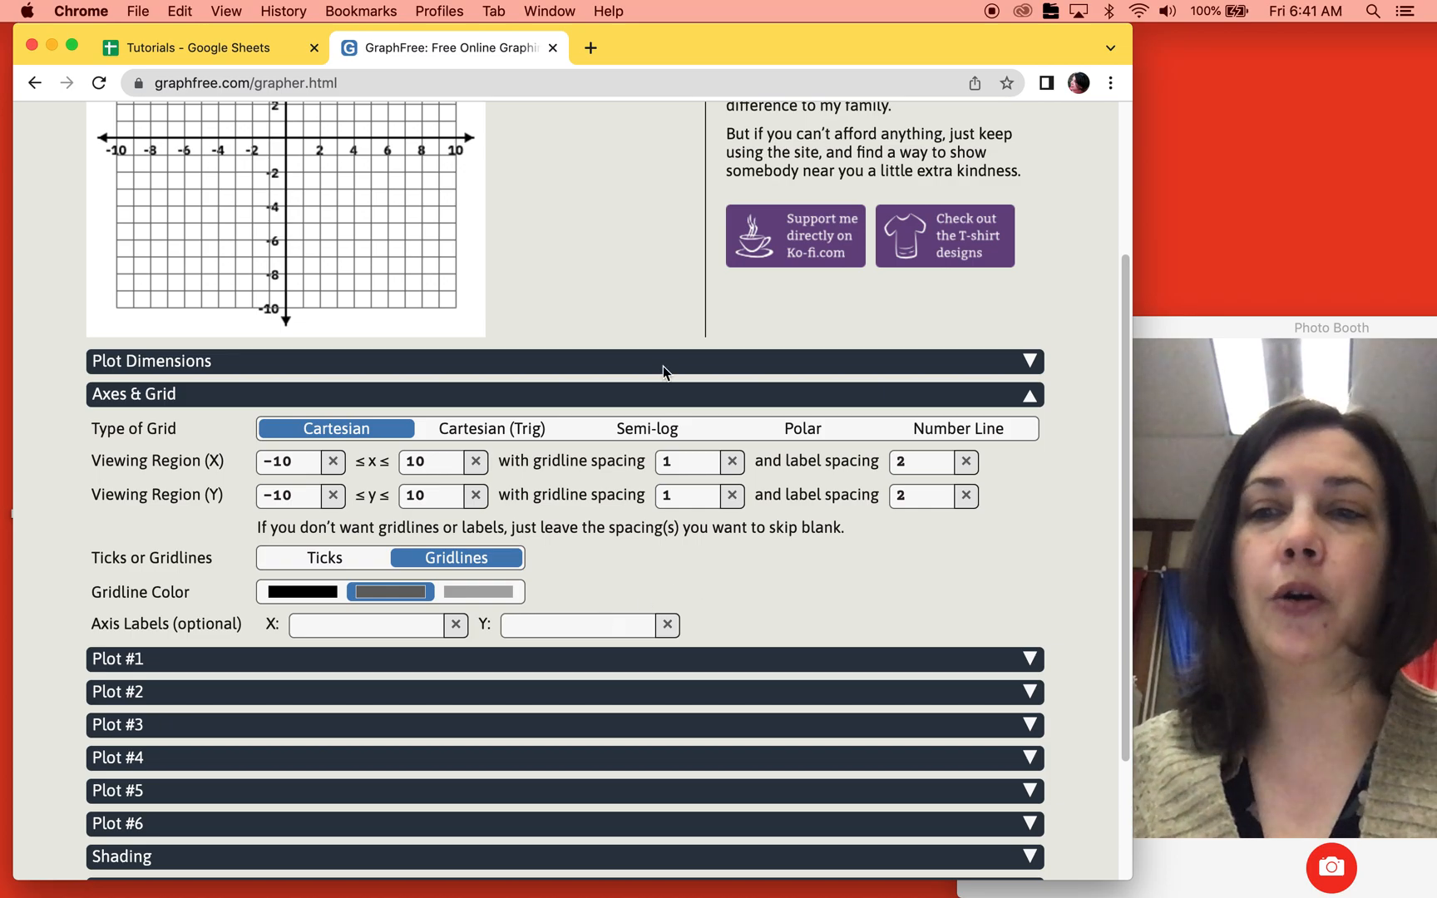
Step: Look up the number 1 equation on the spreadsheet's Hidden sheet and graph it on GraphFree as Plot #1's function, 1/2x+3
click(633, 407)
click(470, 474)
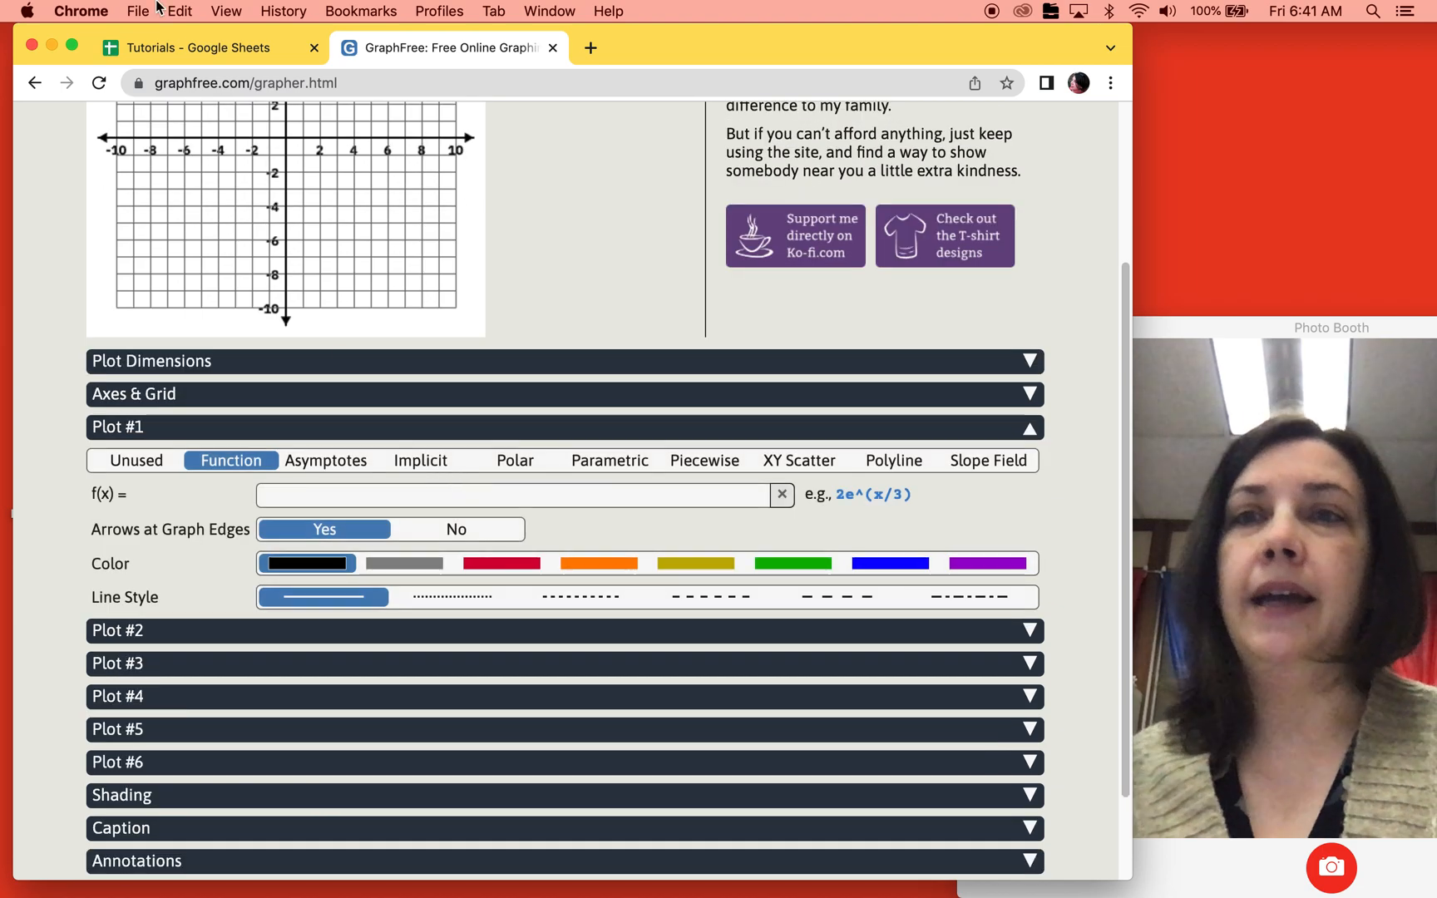
click(202, 48)
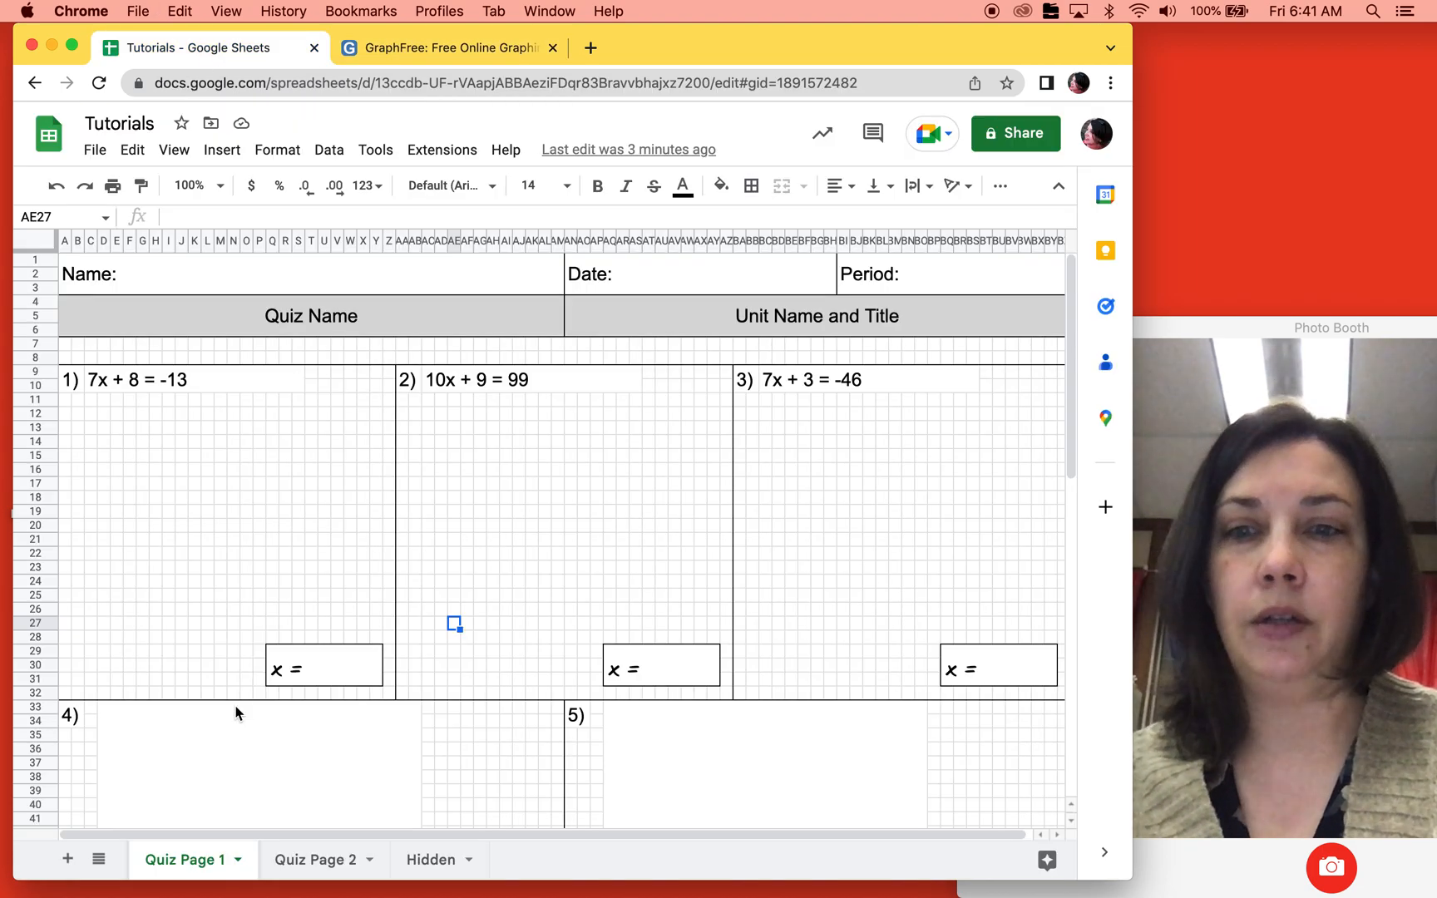
click(425, 866)
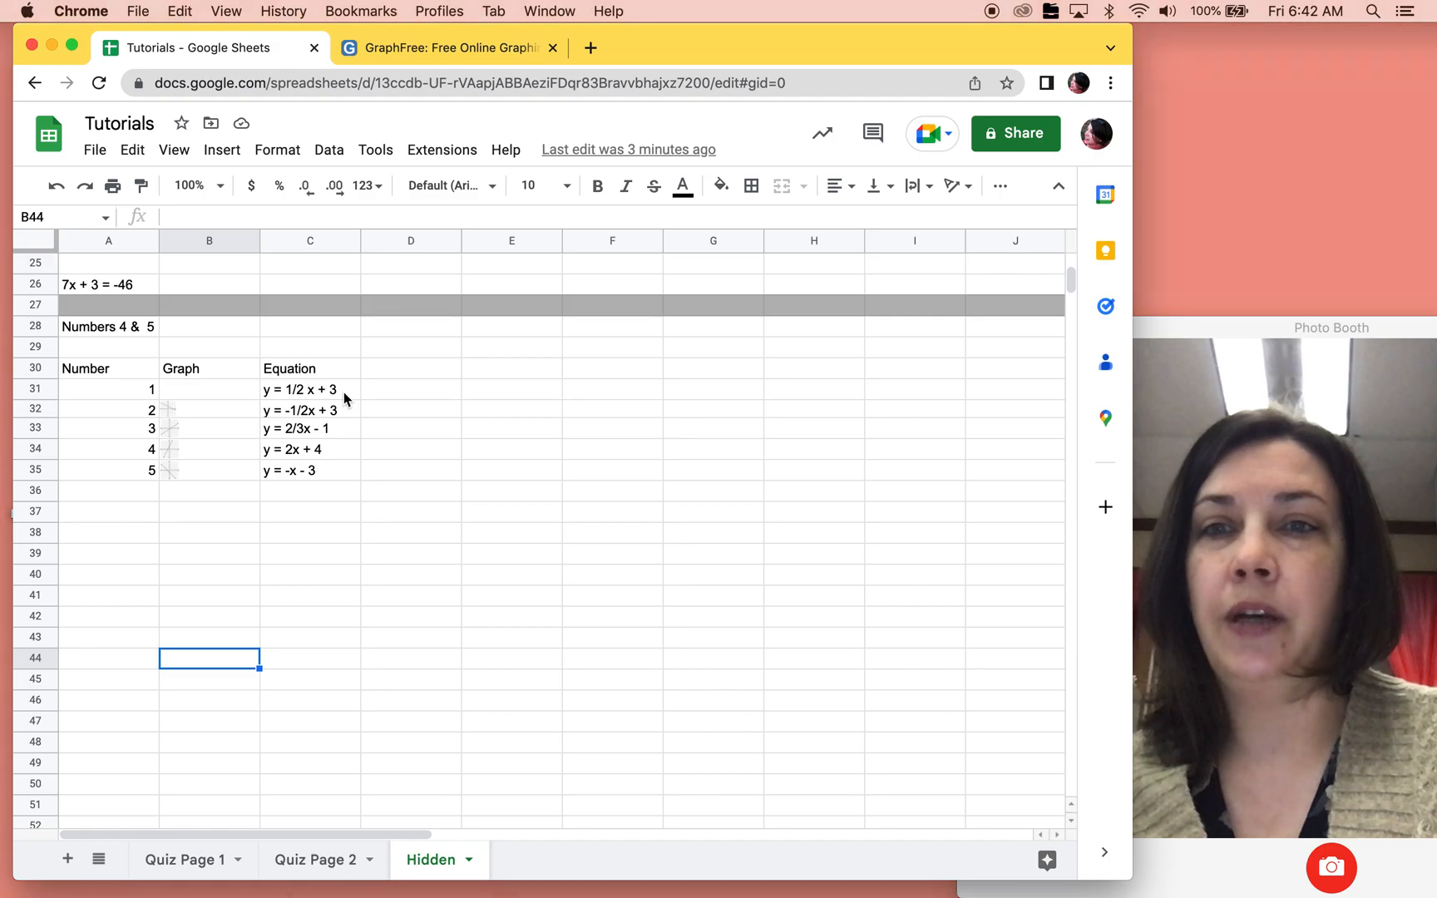
click(441, 47)
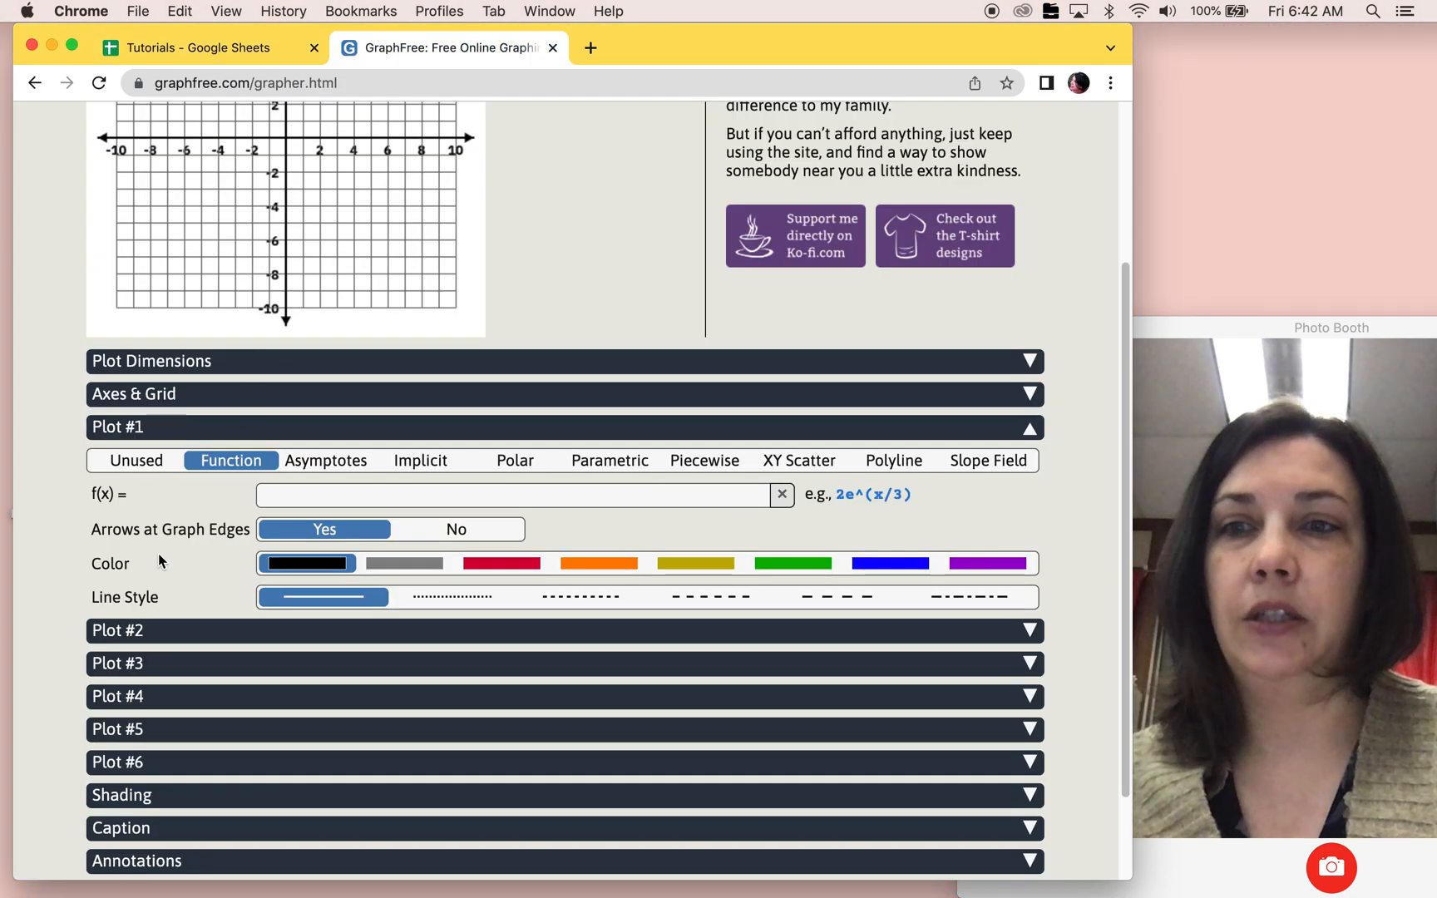
click(304, 493)
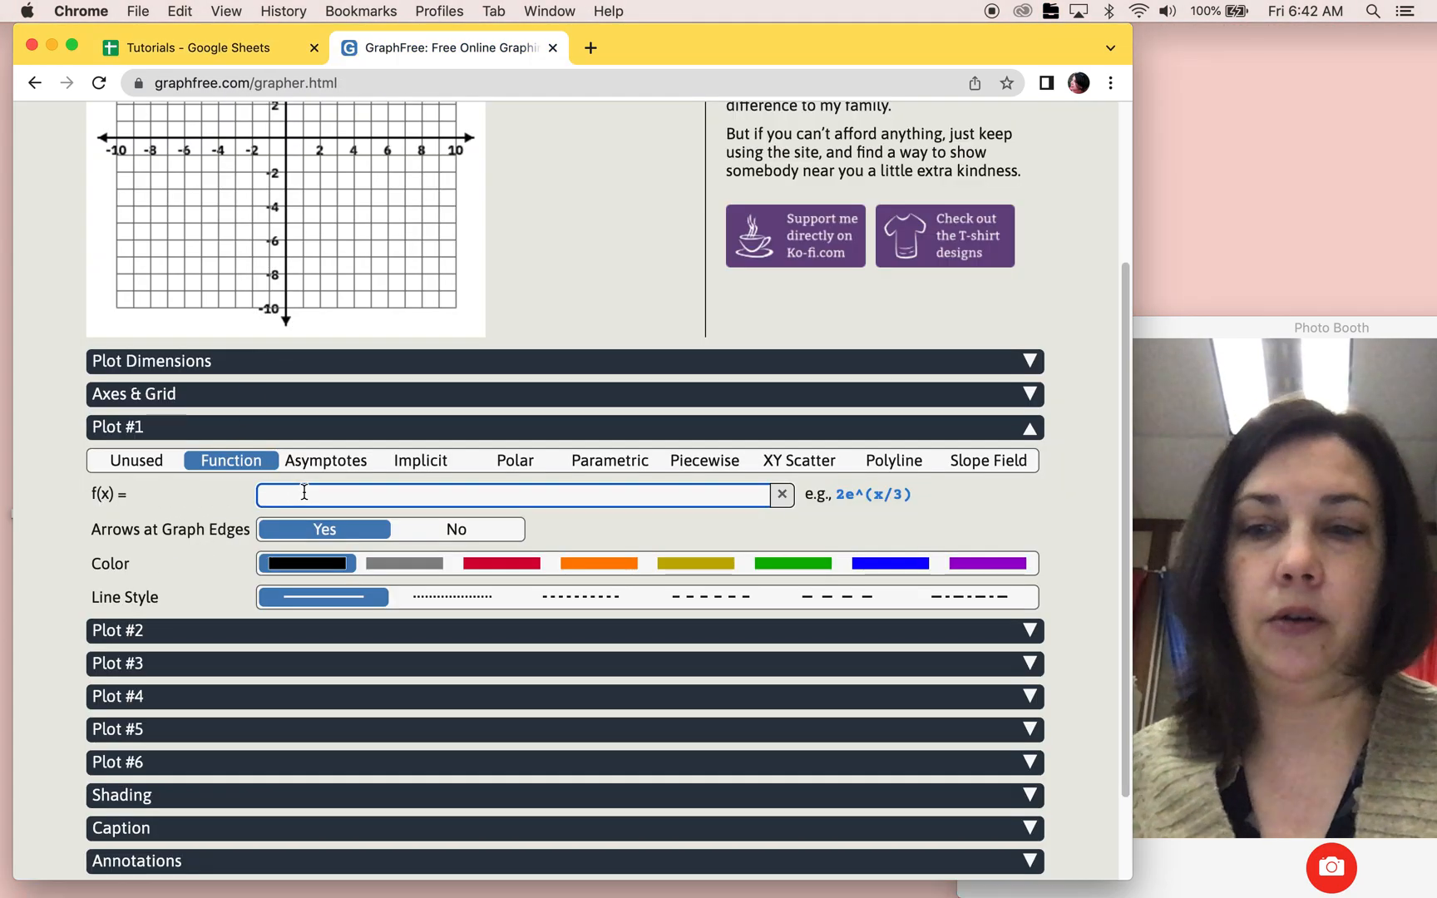
text(1/2x+3)
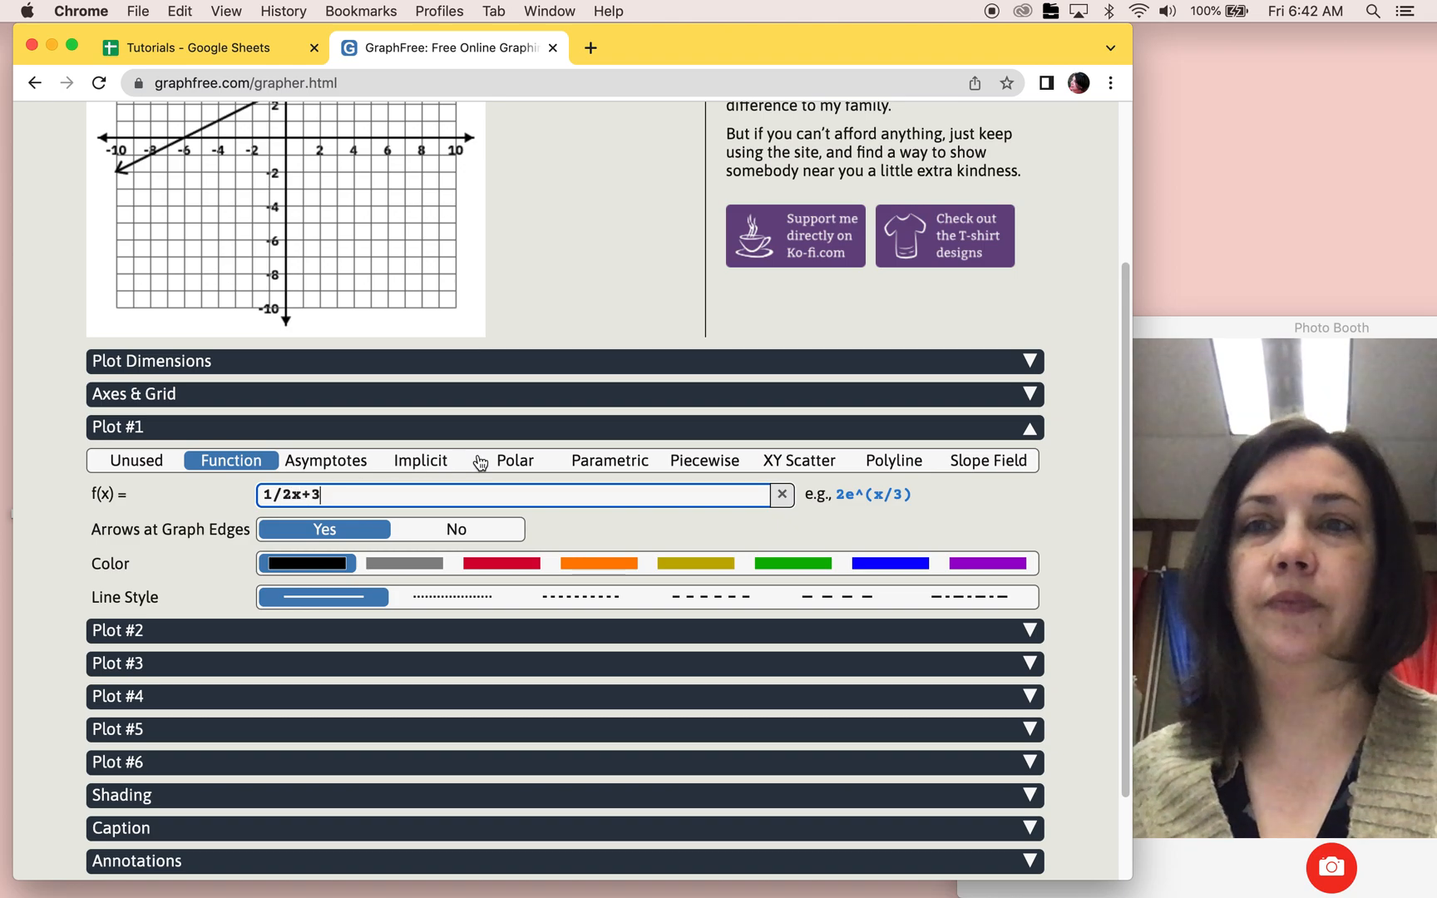
scroll(480, 462, up, 5)
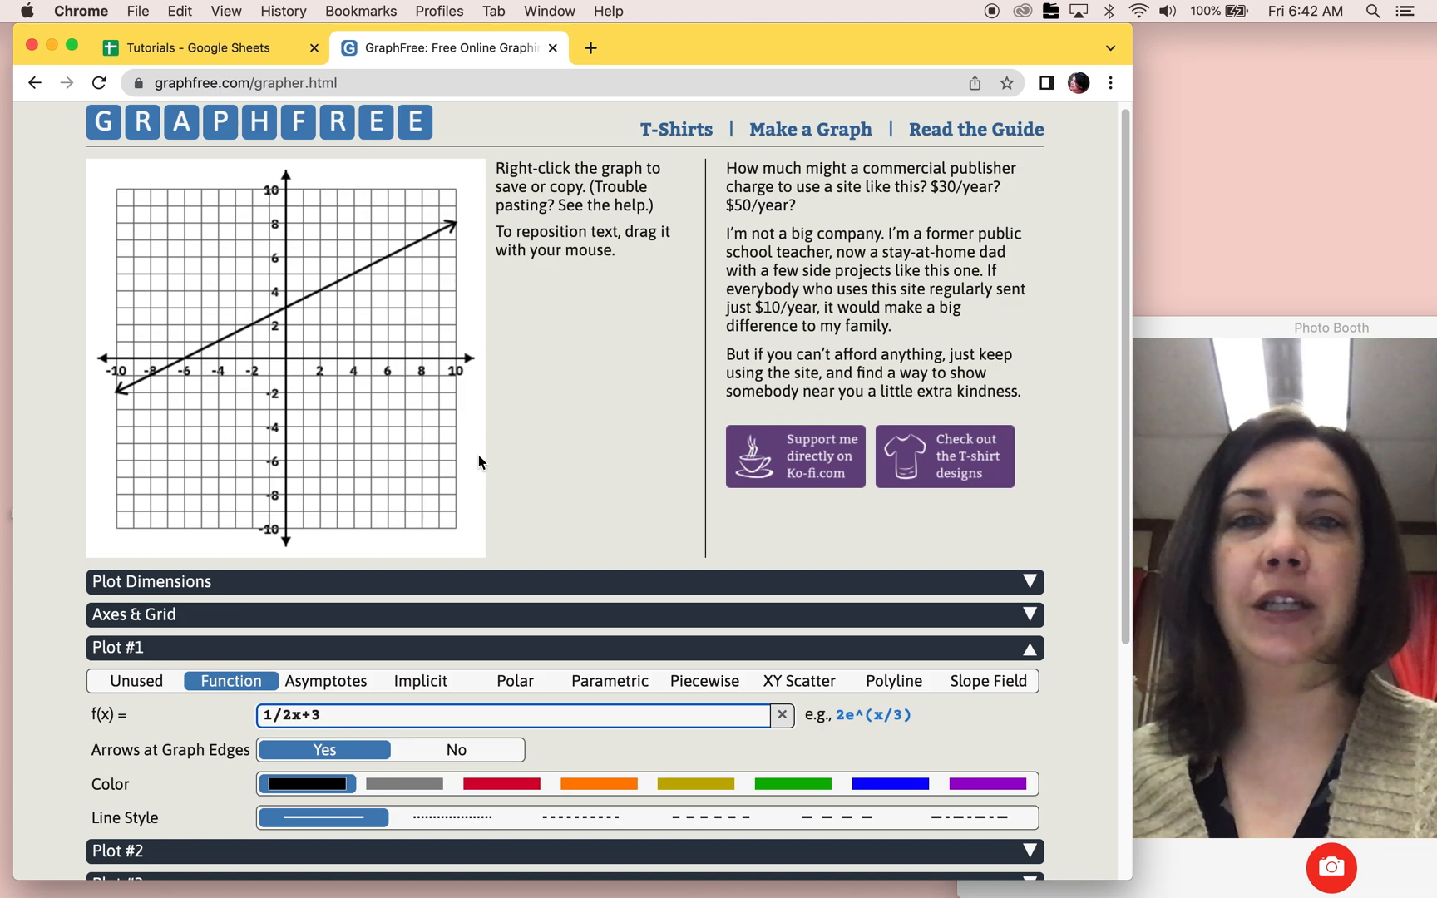
Step: Save the graph image to the Desktop as graph1
right_click(240, 243)
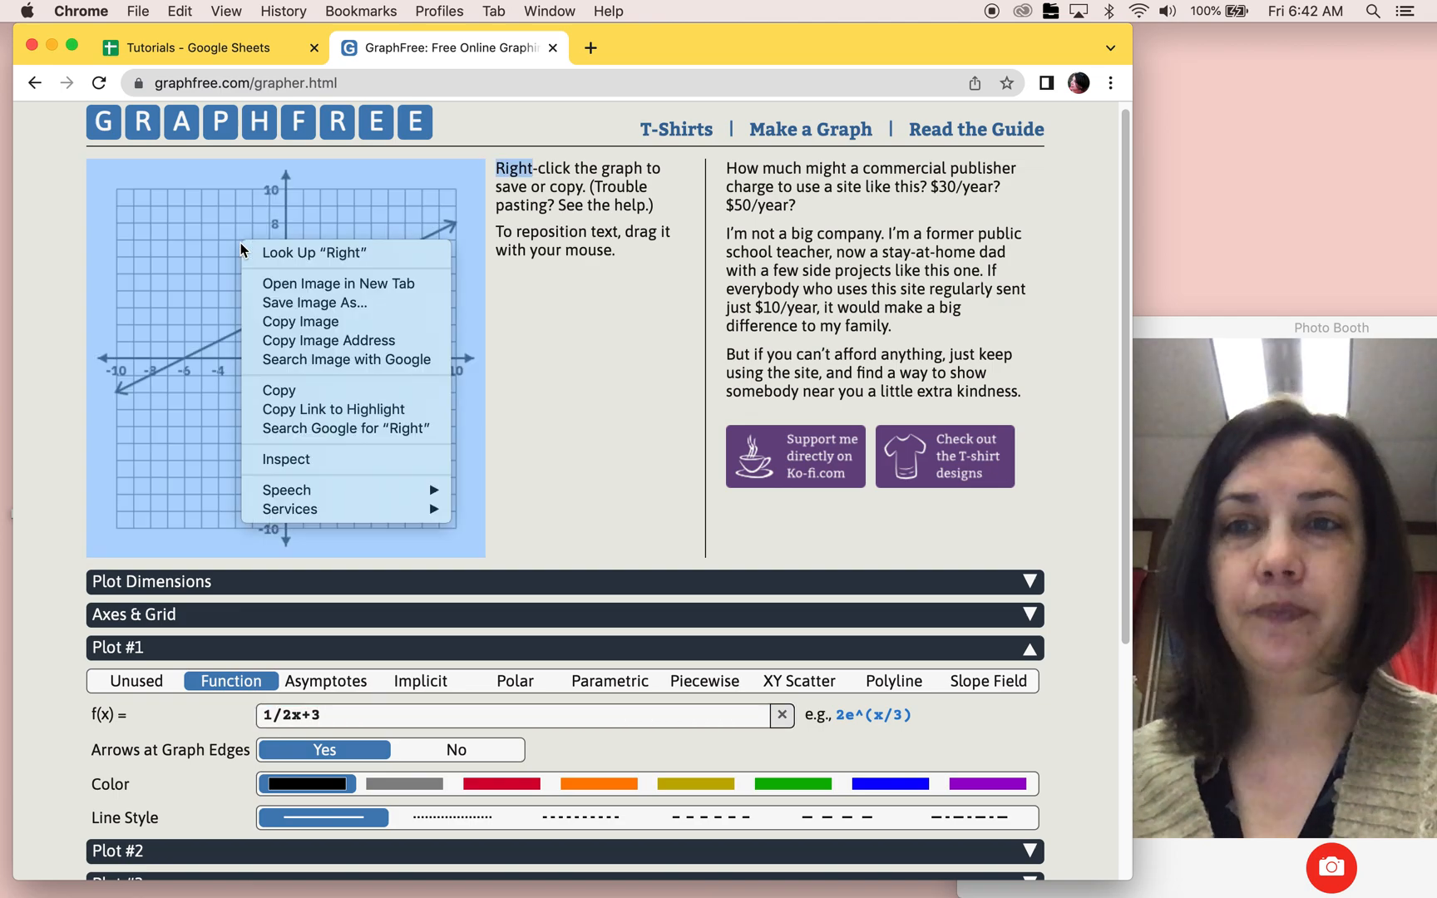
click(283, 303)
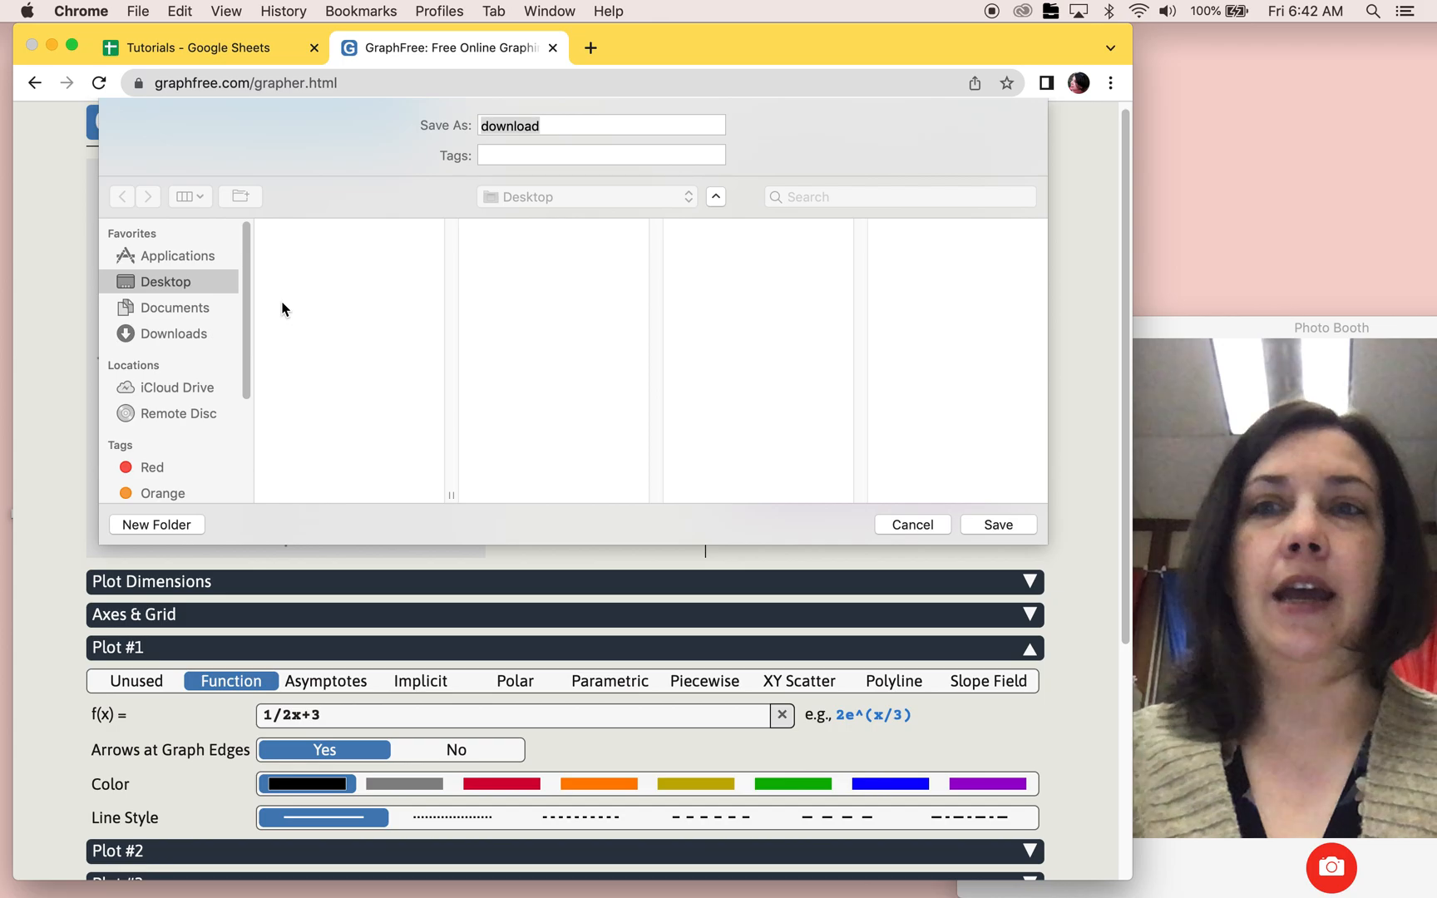
text(graph1)
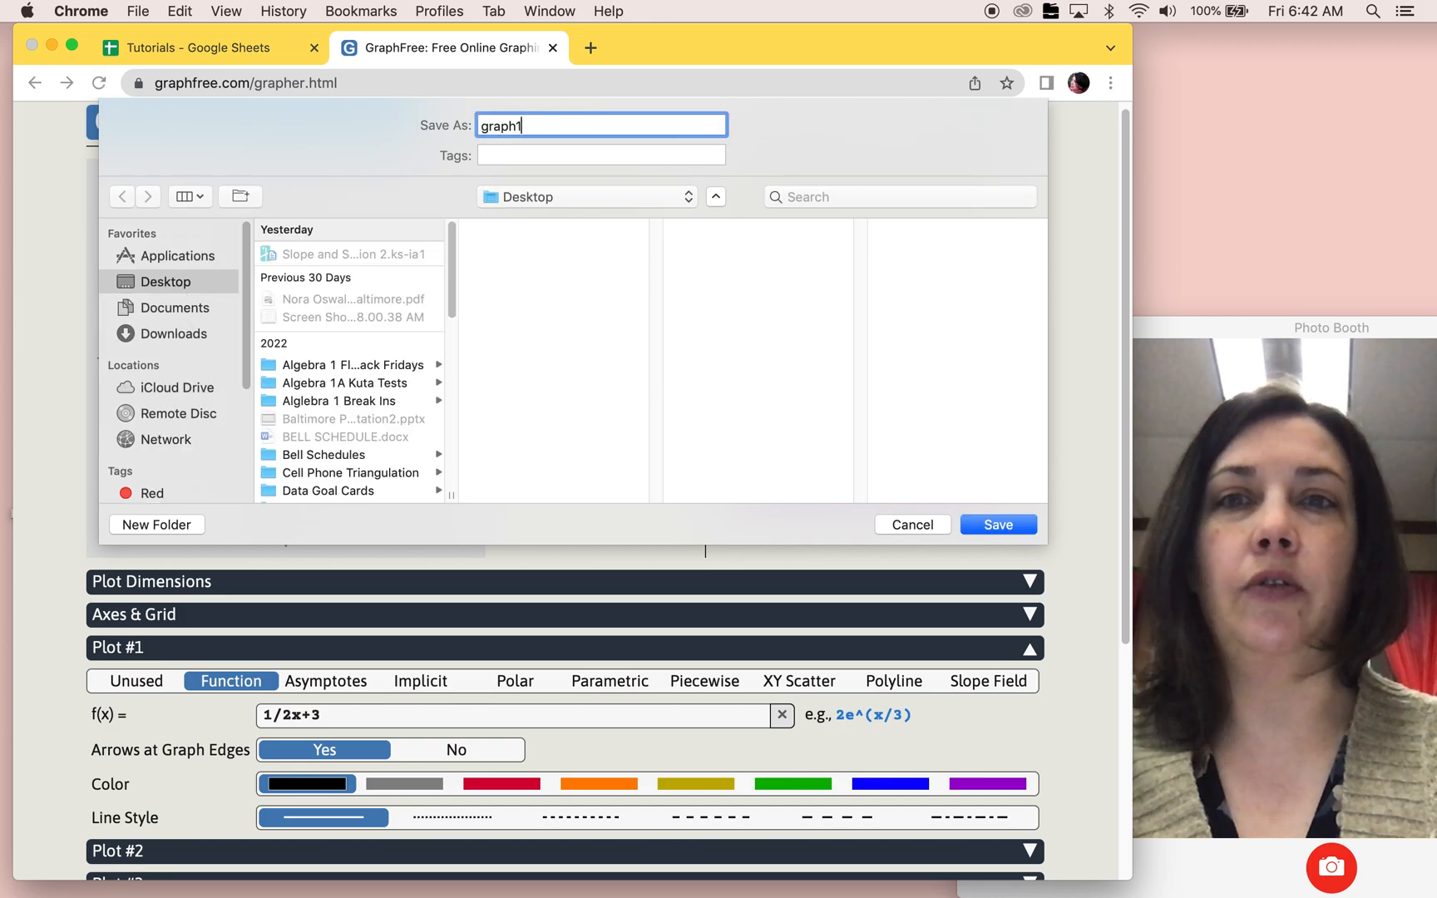
key(Return)
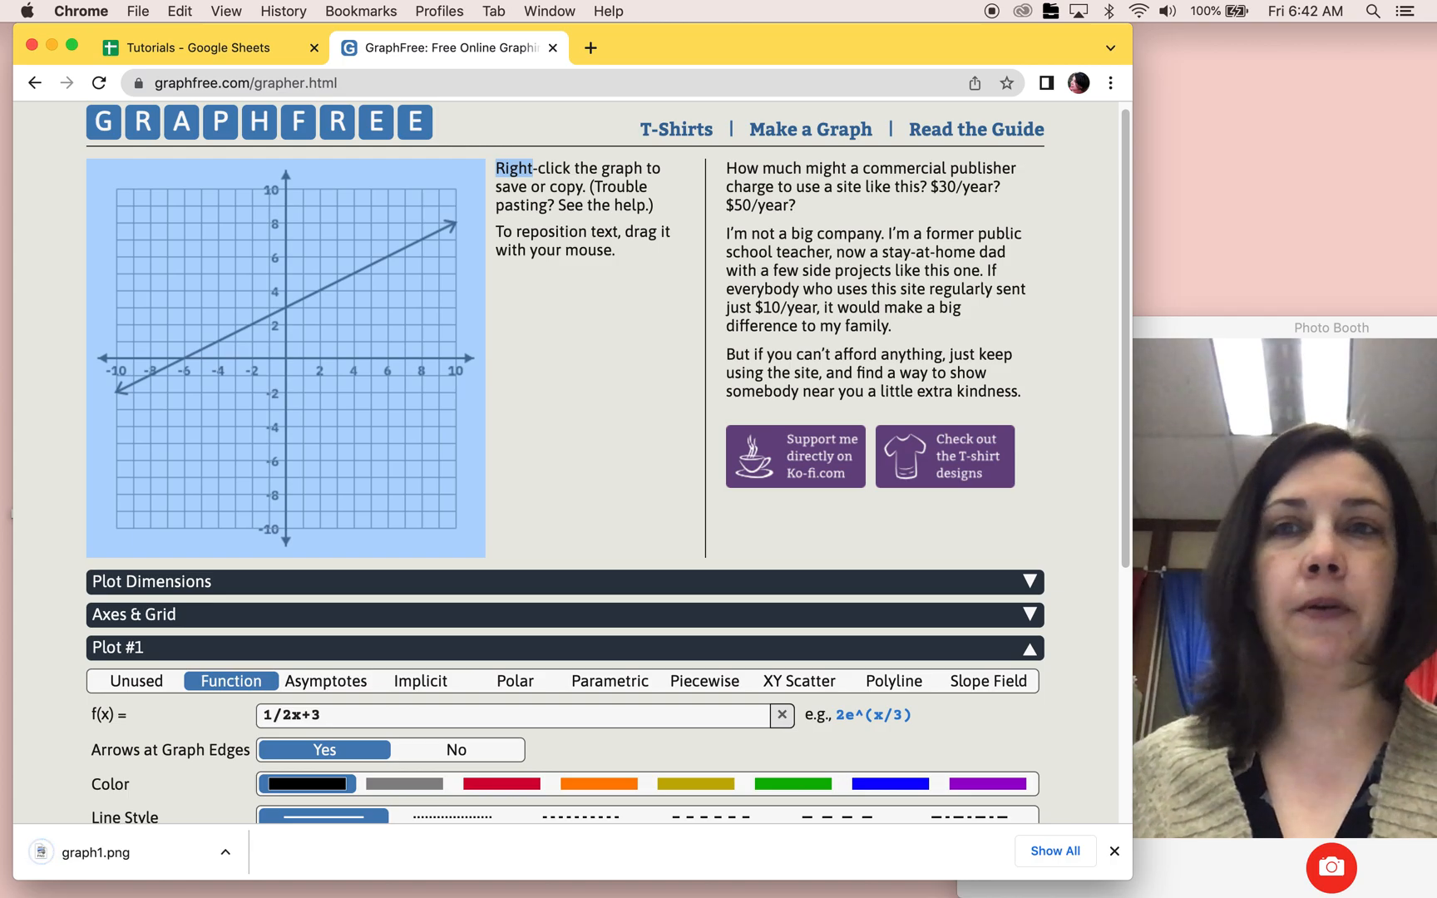
Step: Return to the spreadsheet's Hidden sheet and temporarily enlarge row 32 to examine the graph stored in its cell
click(180, 52)
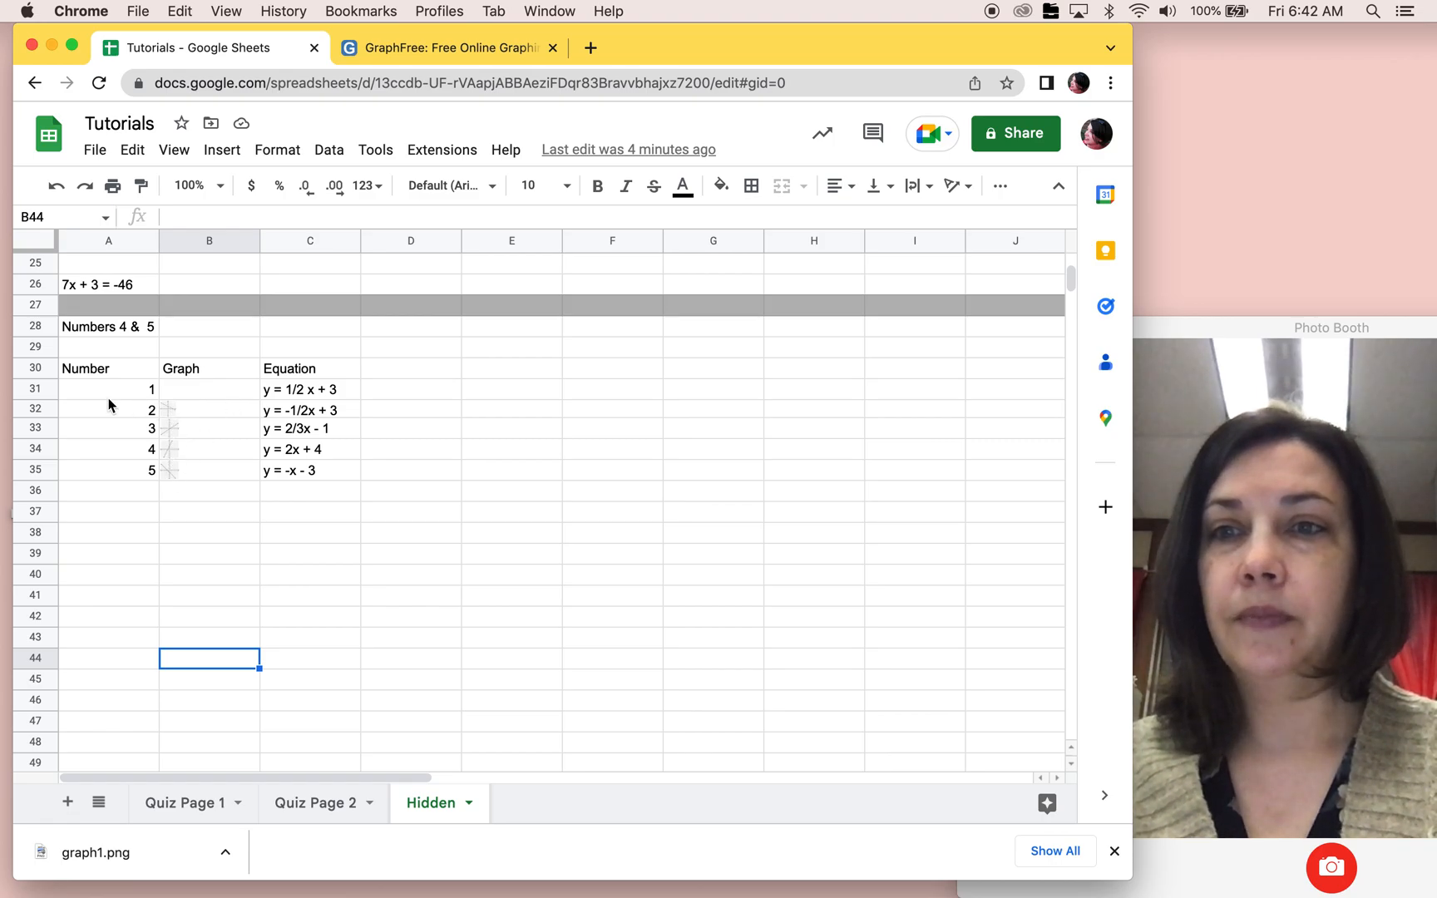
click(40, 411)
click(73, 472)
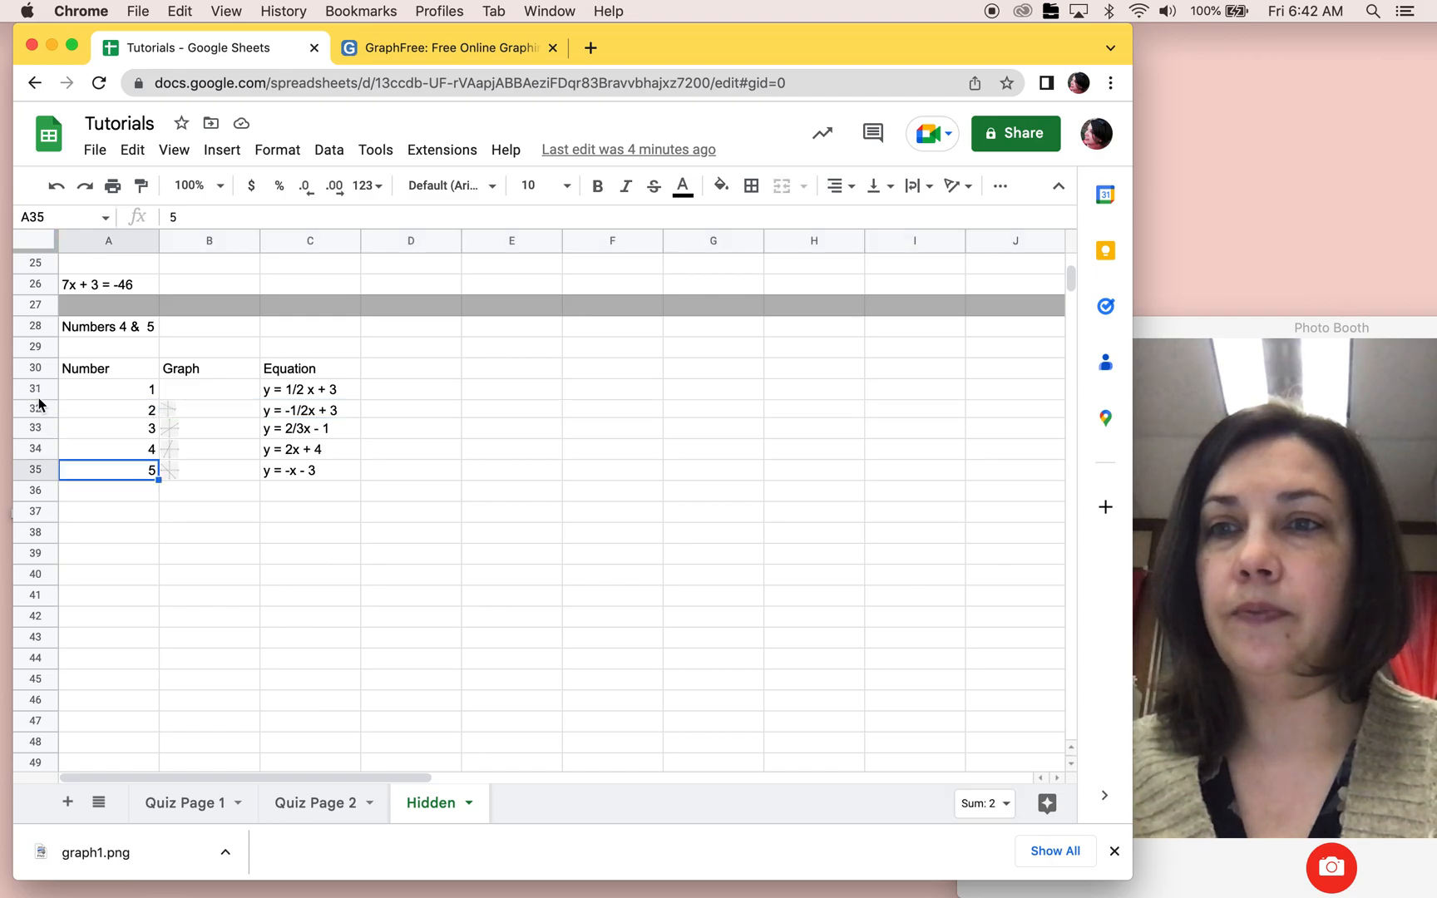
drag(36, 416, 103, 452)
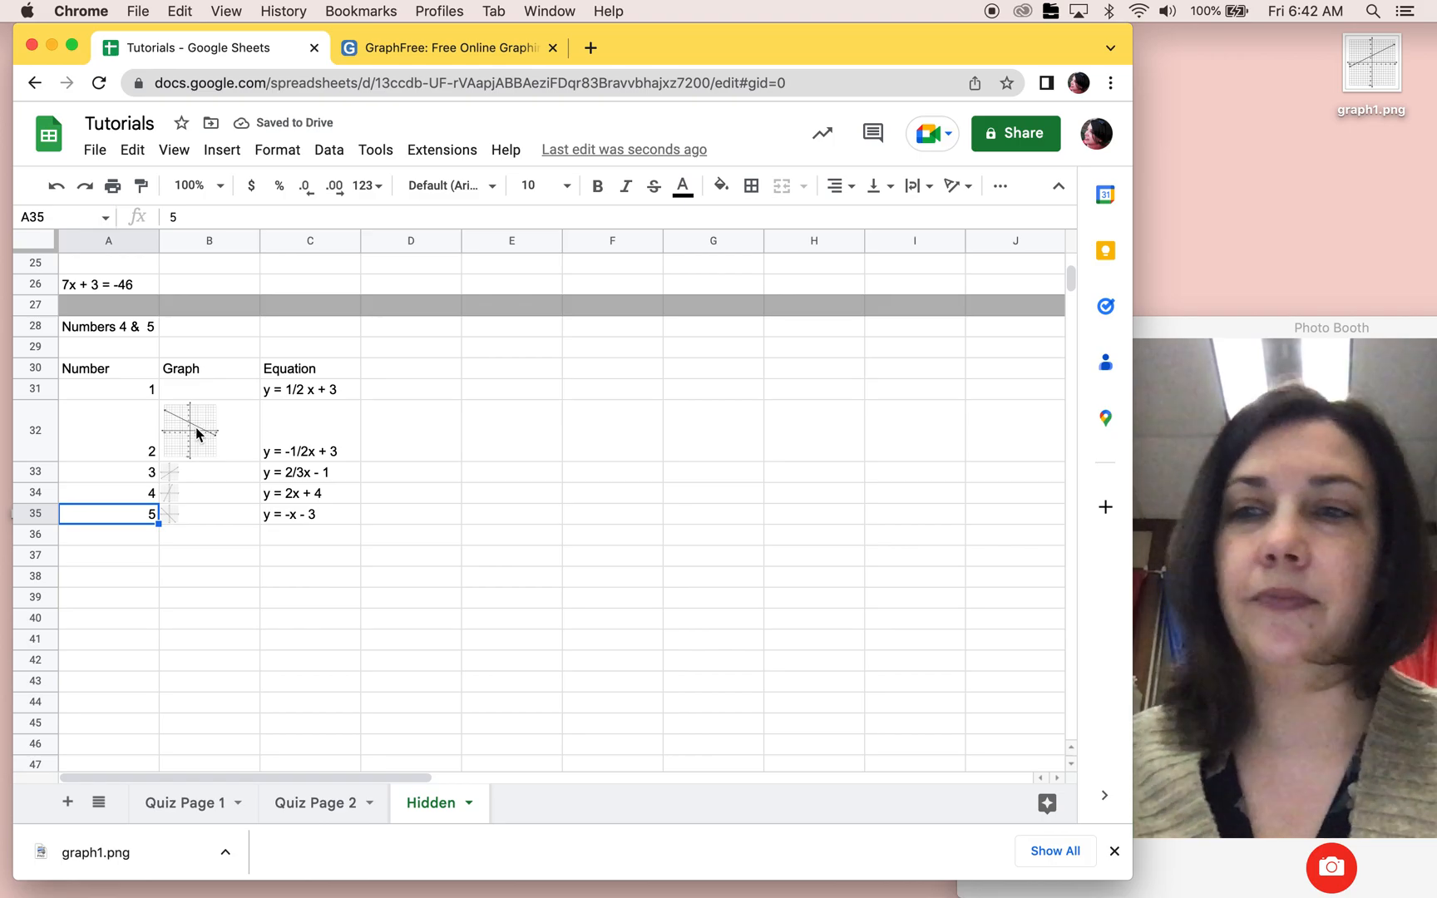
drag(37, 460, 35, 423)
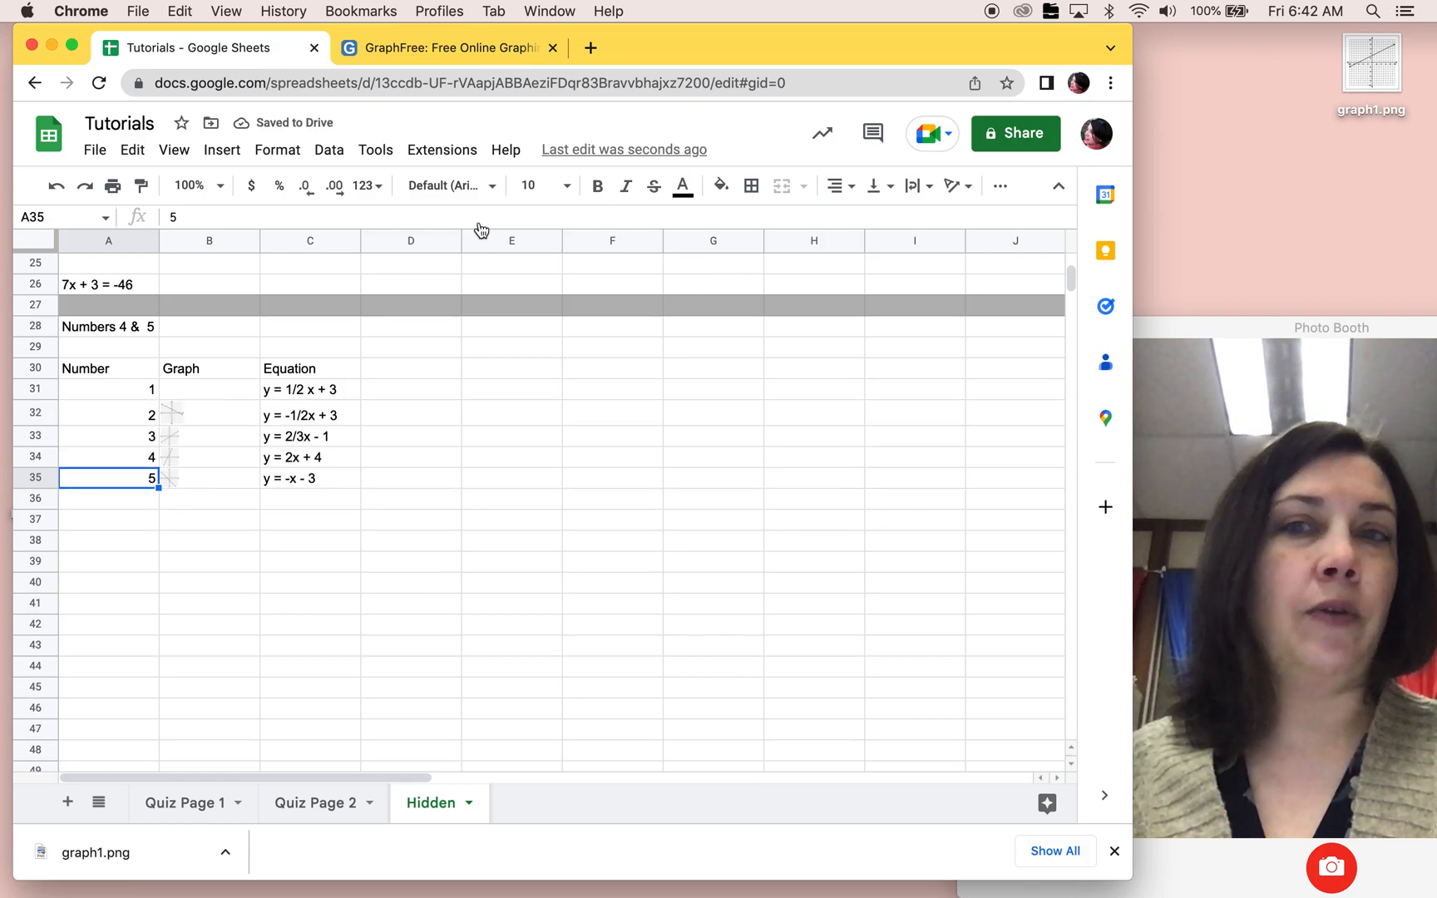
Step: Insert the graph1.png image from the Desktop into cell B31, beside the equation y = 1/2 x + 3
click(197, 391)
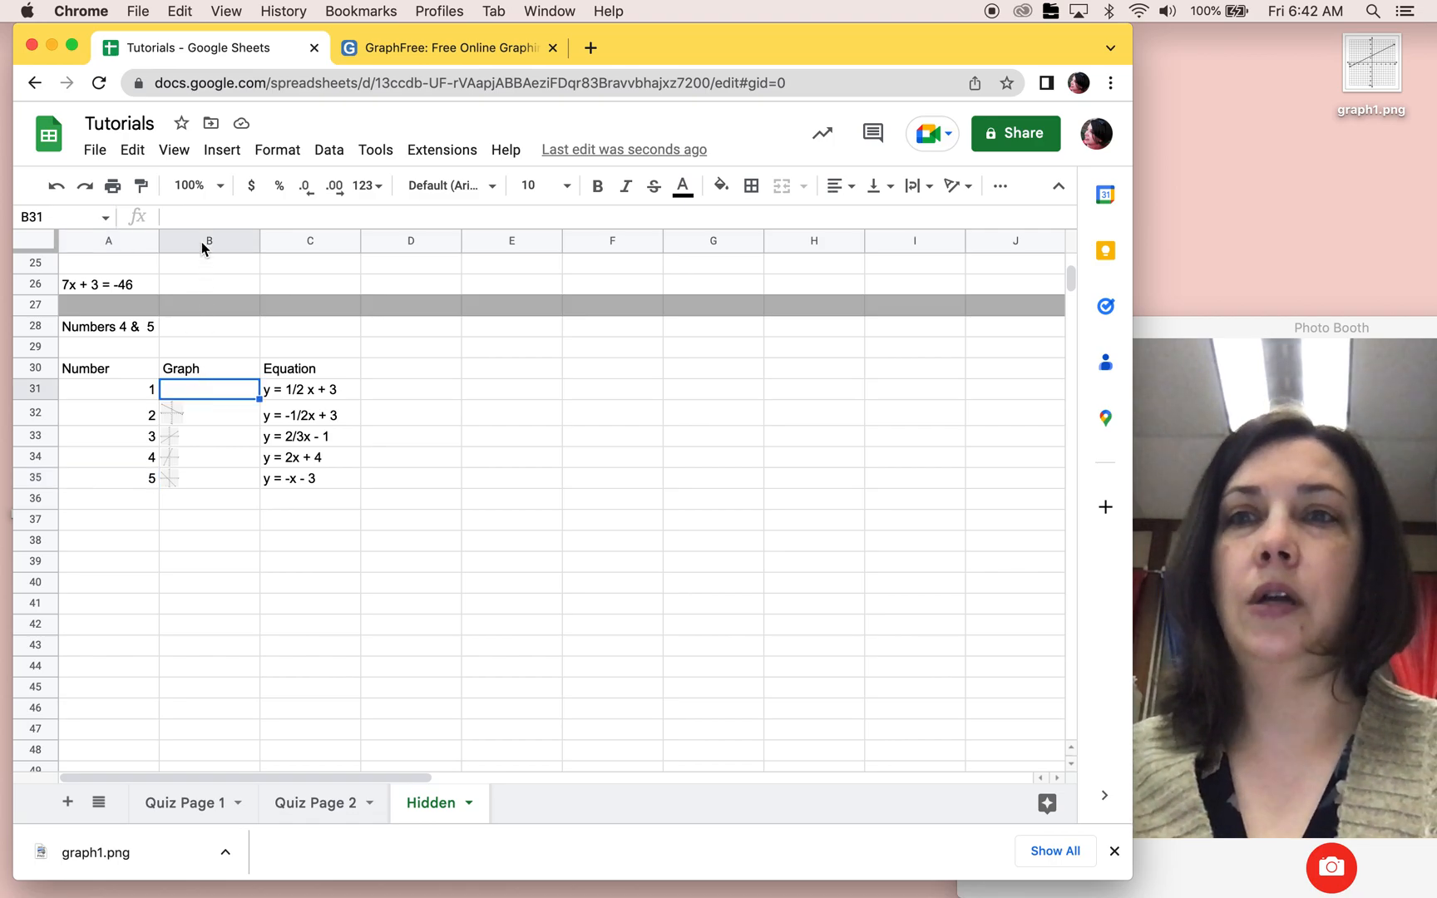
click(234, 158)
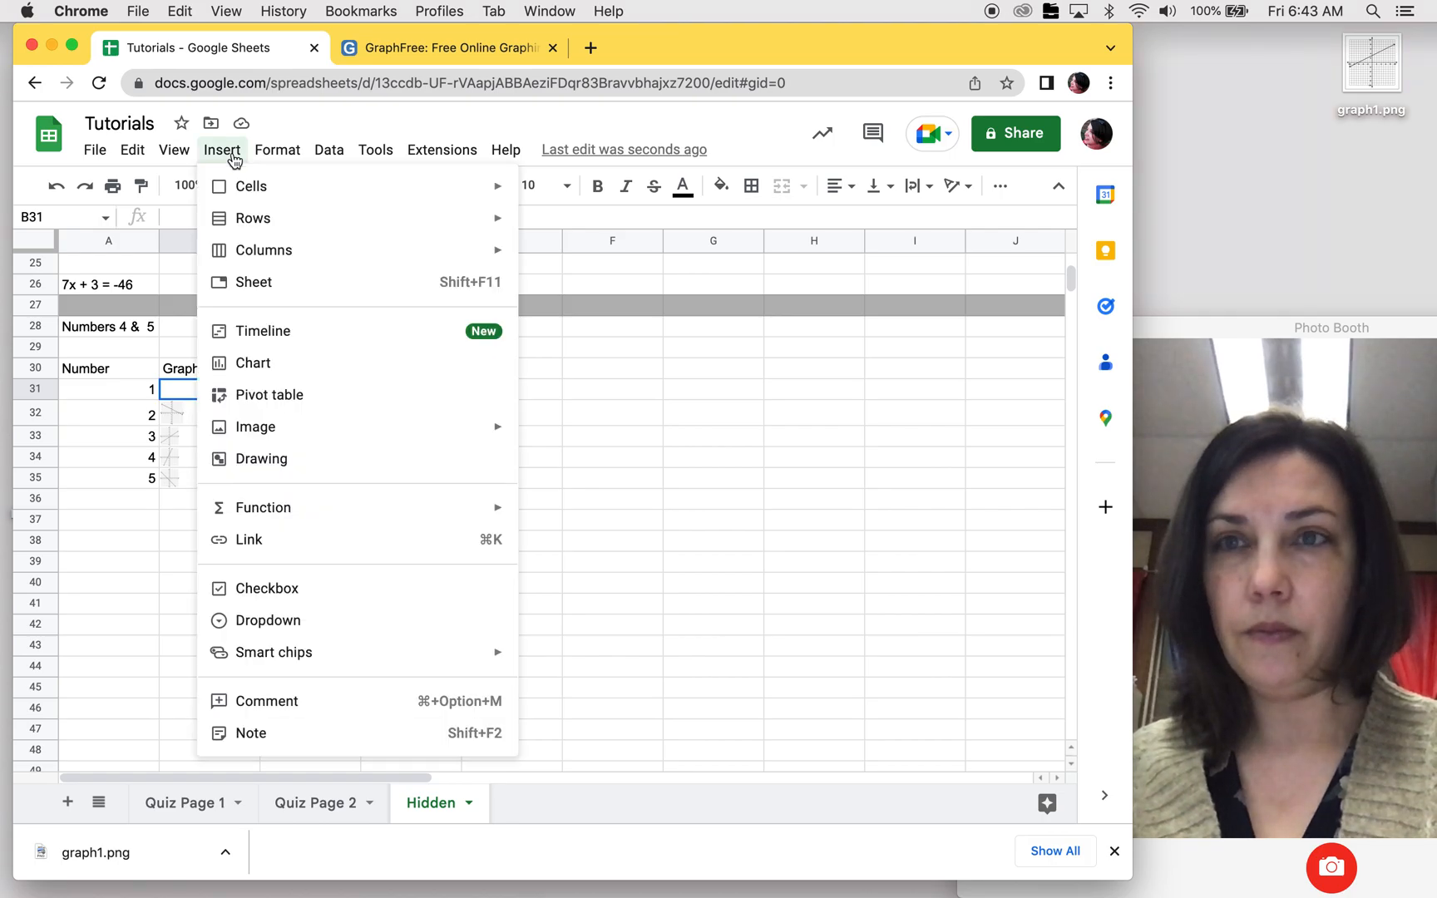
mouse_move(266, 431)
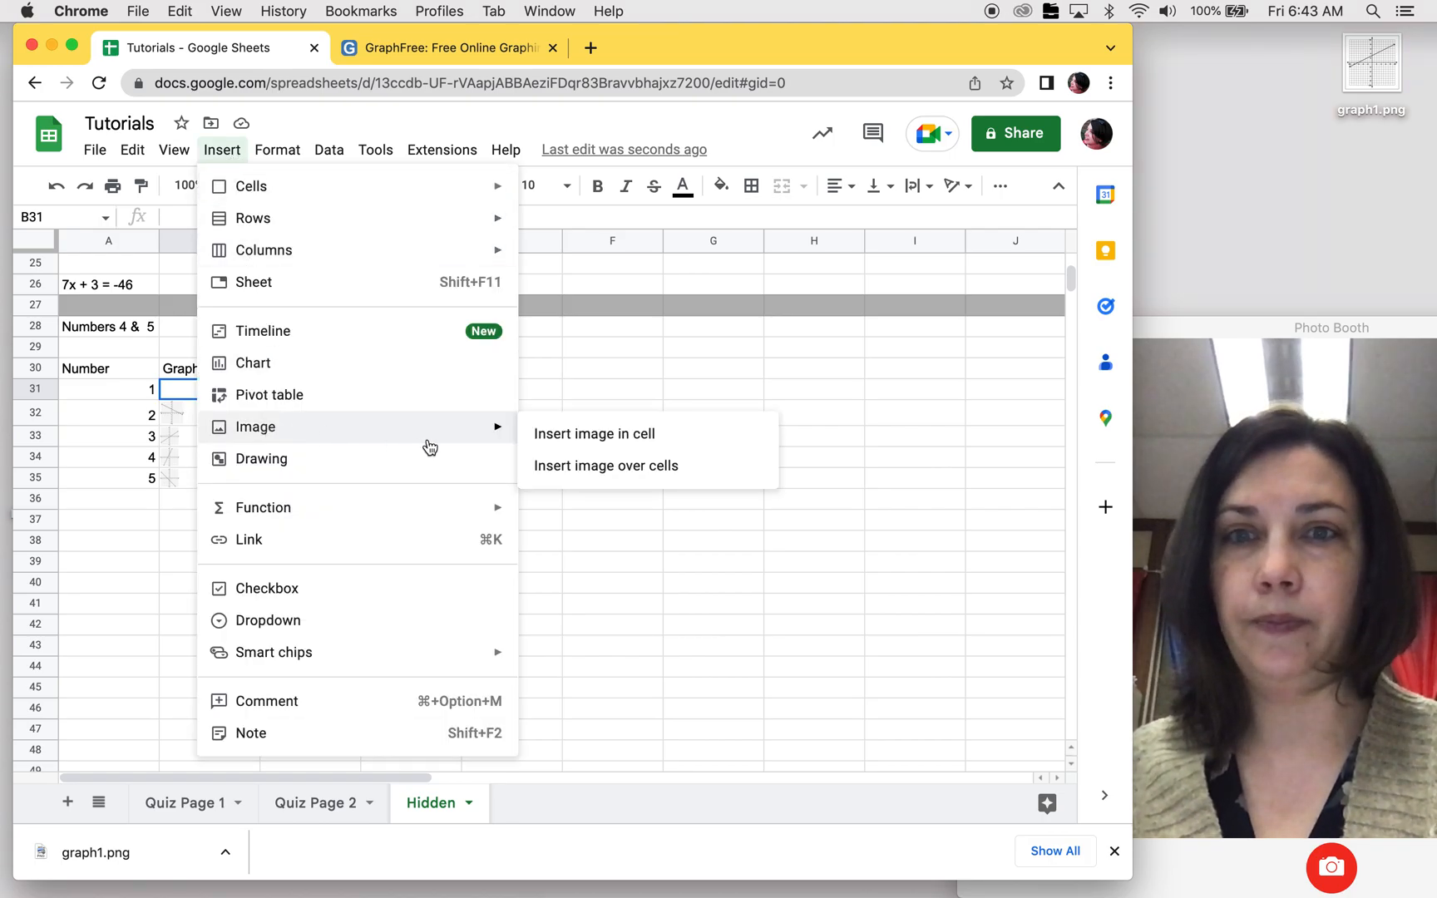
click(571, 442)
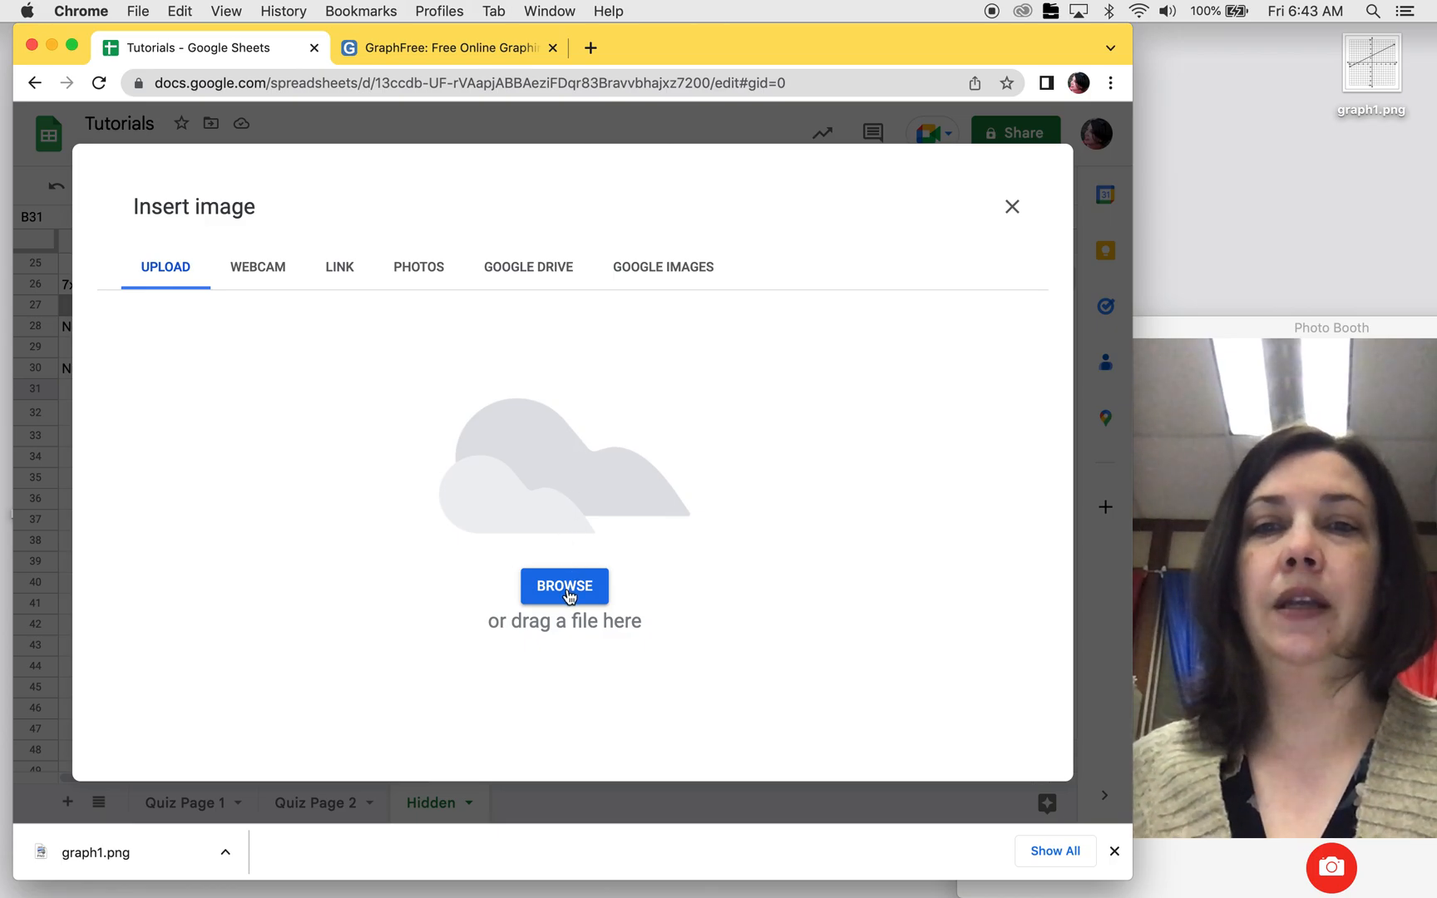
click(564, 587)
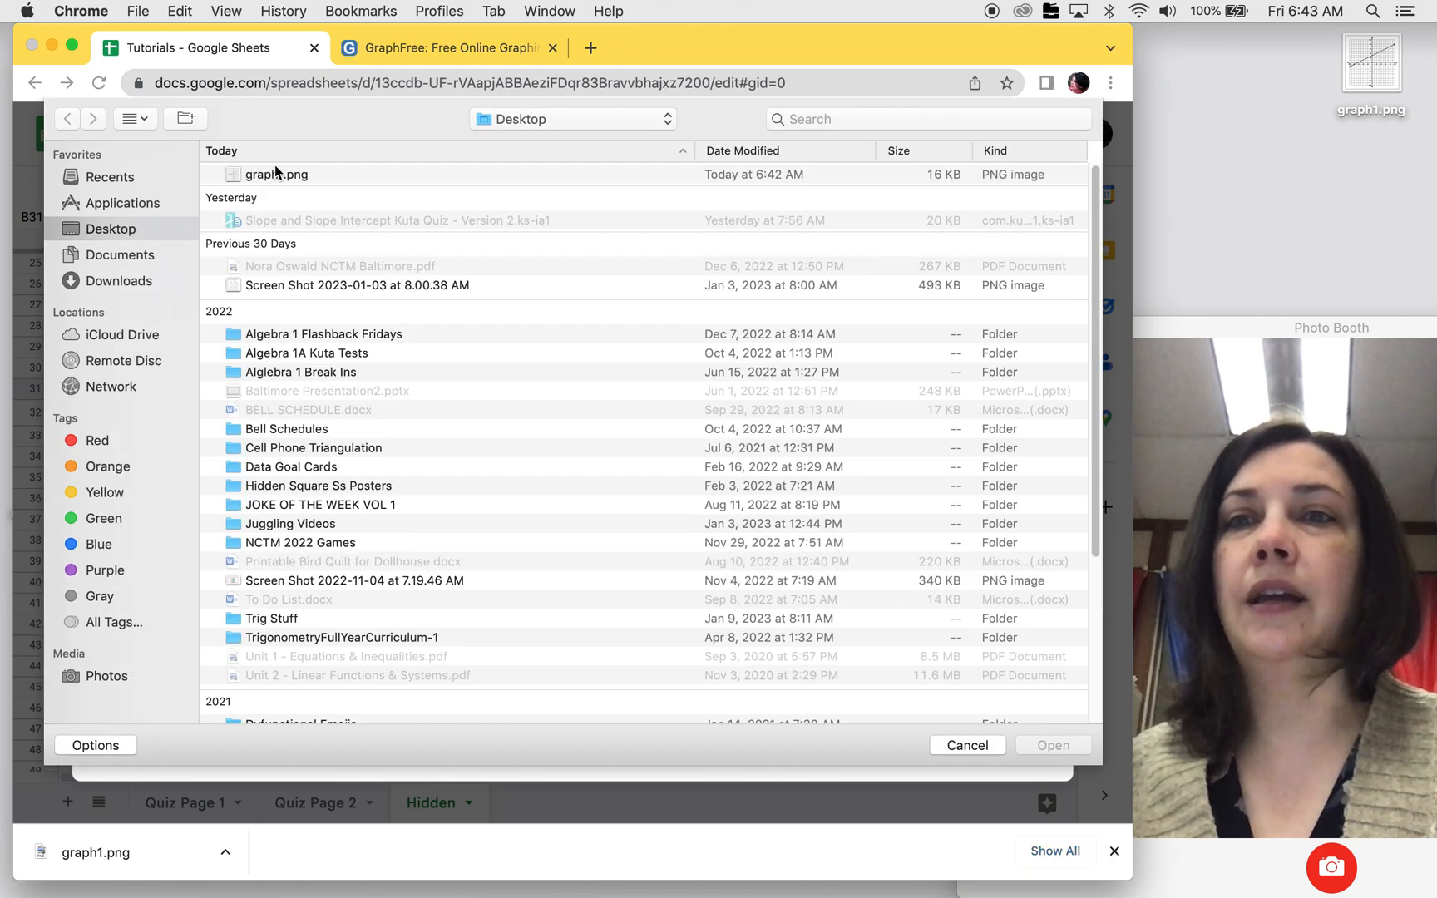
click(277, 174)
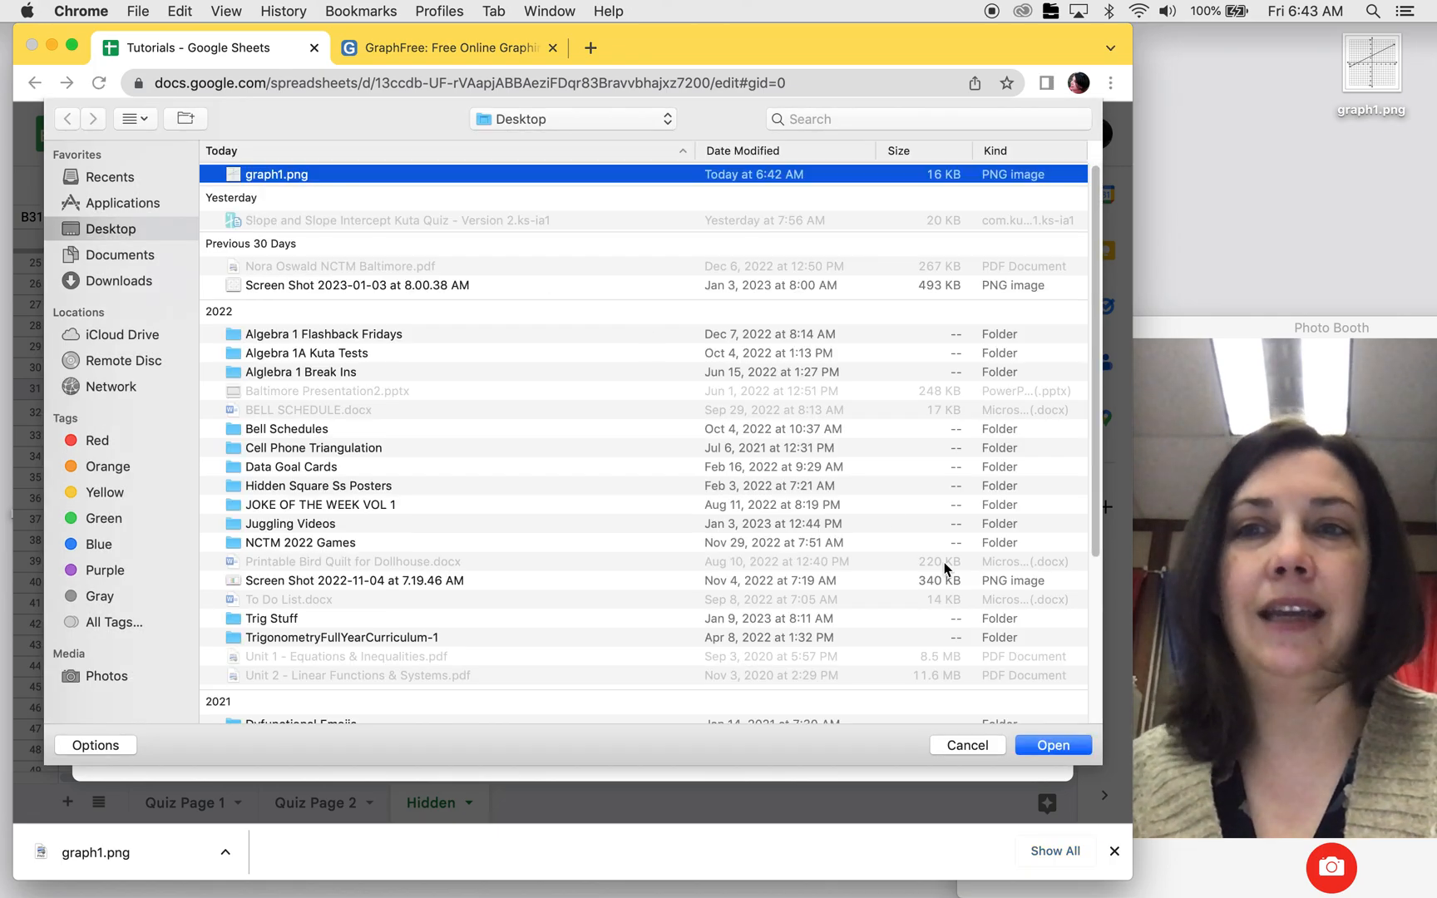
click(1053, 745)
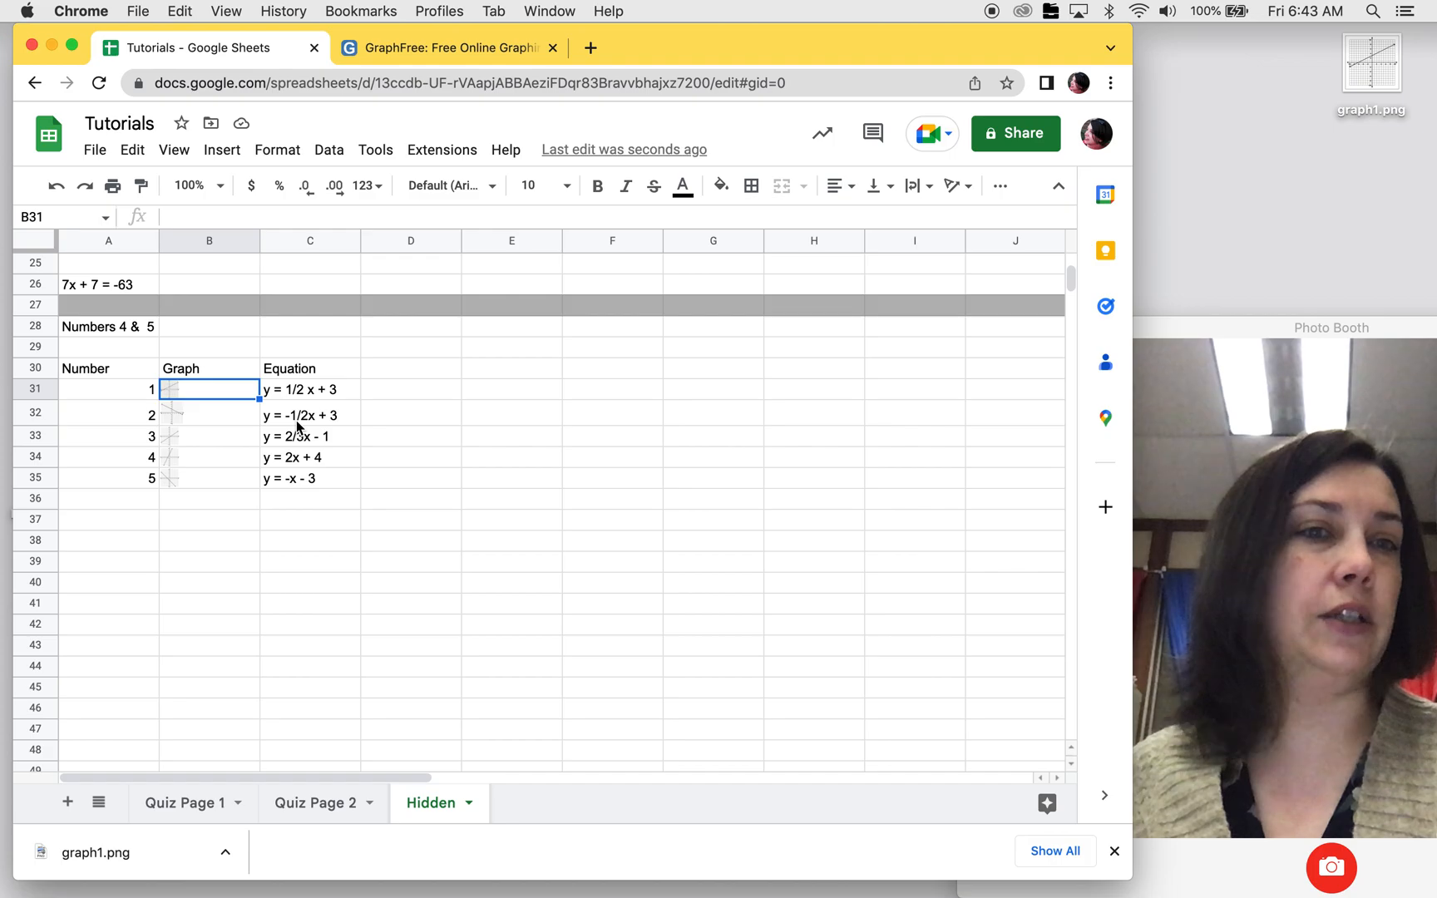
Step: Check the layout of questions 4 and 5 on Quiz Page 1, and return to the Hidden sheet
click(182, 807)
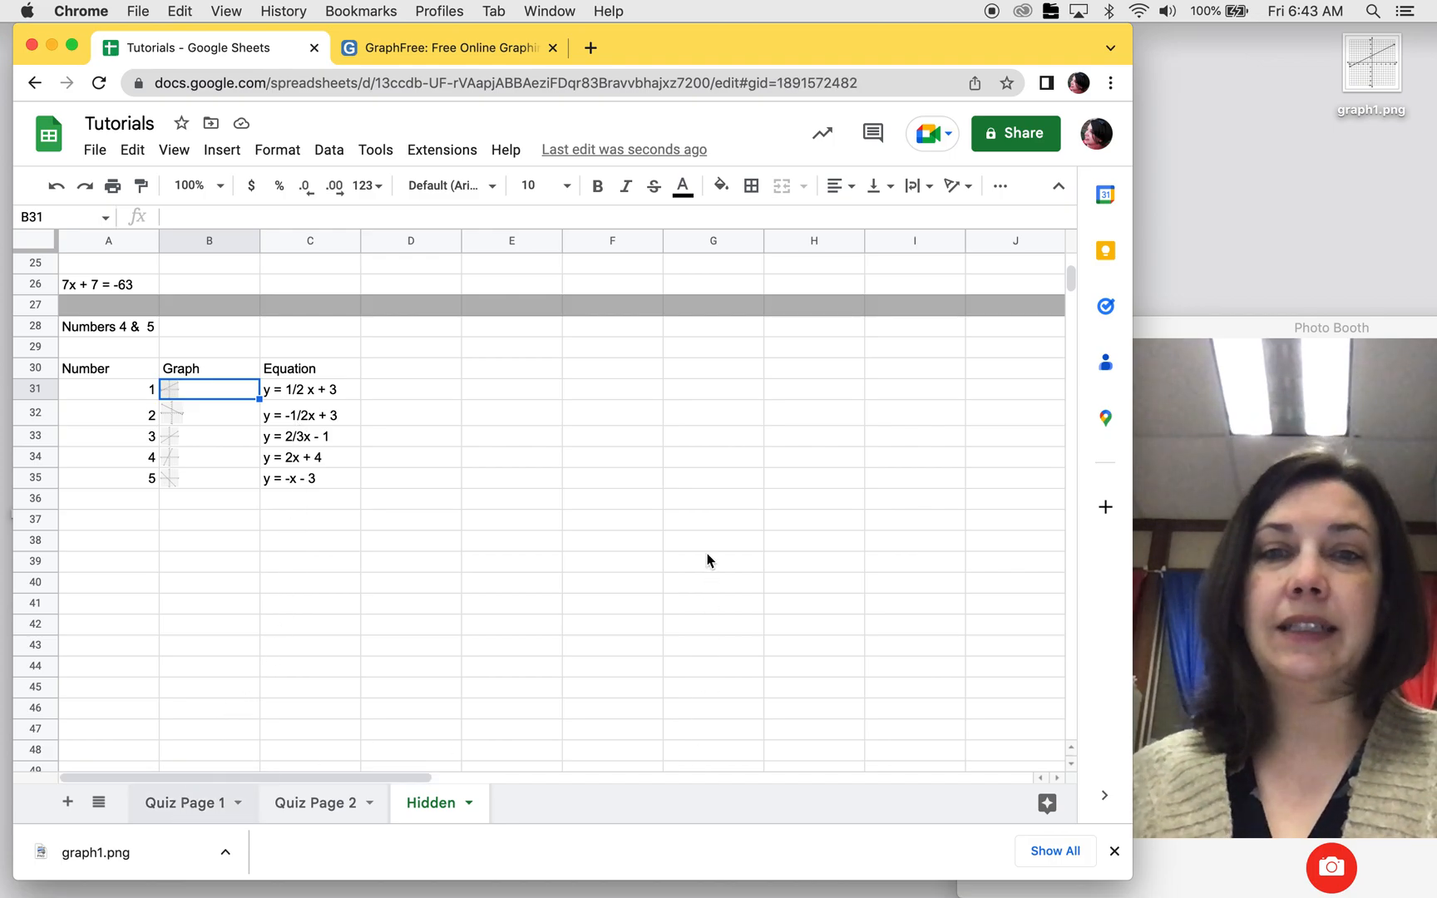
scroll(707, 554, down, 5)
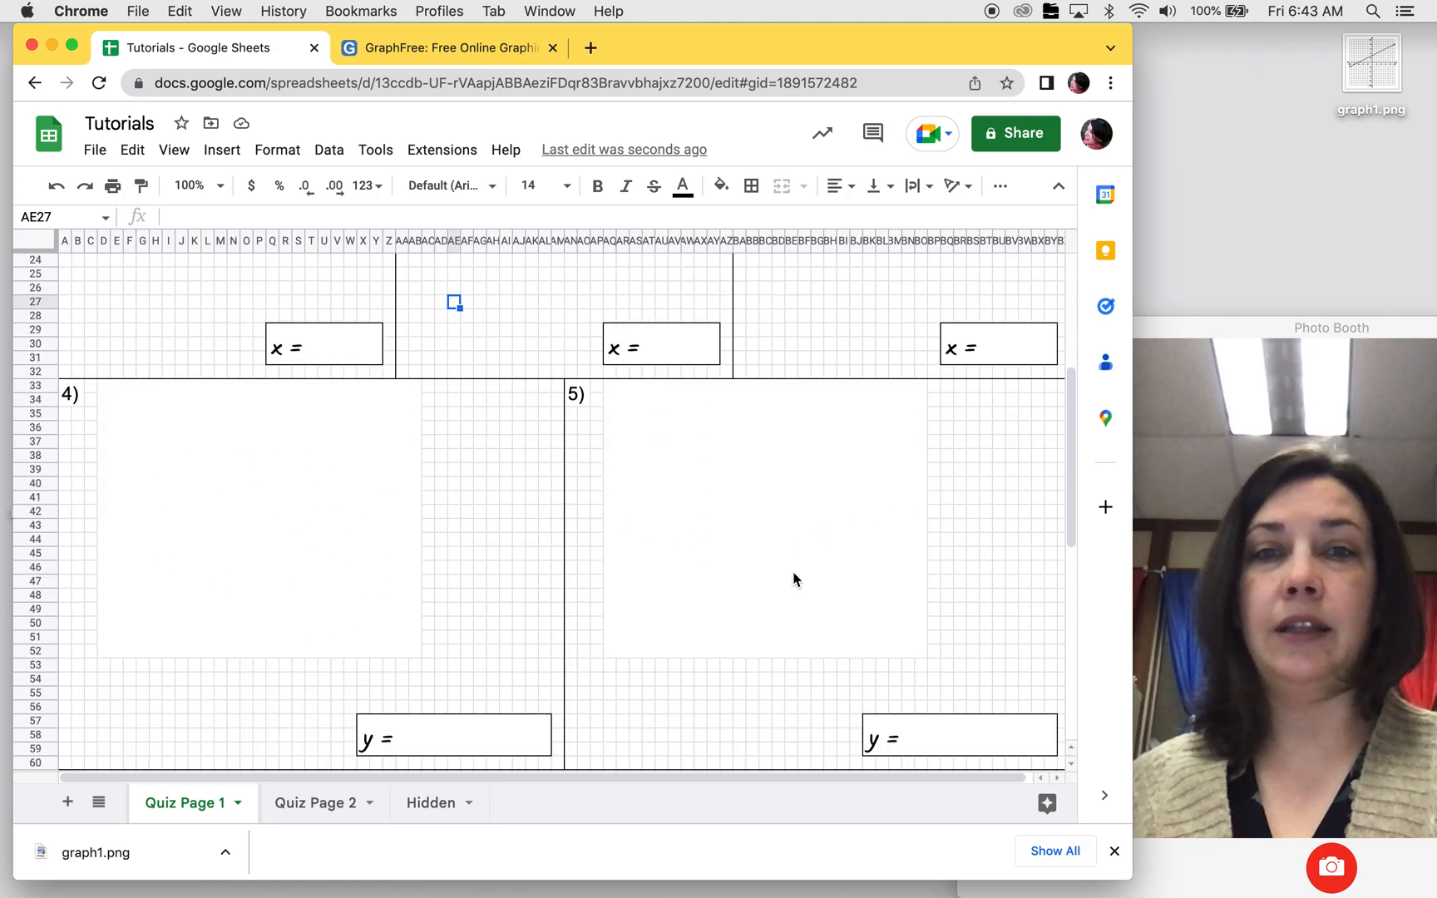
scroll(812, 571, down, 3)
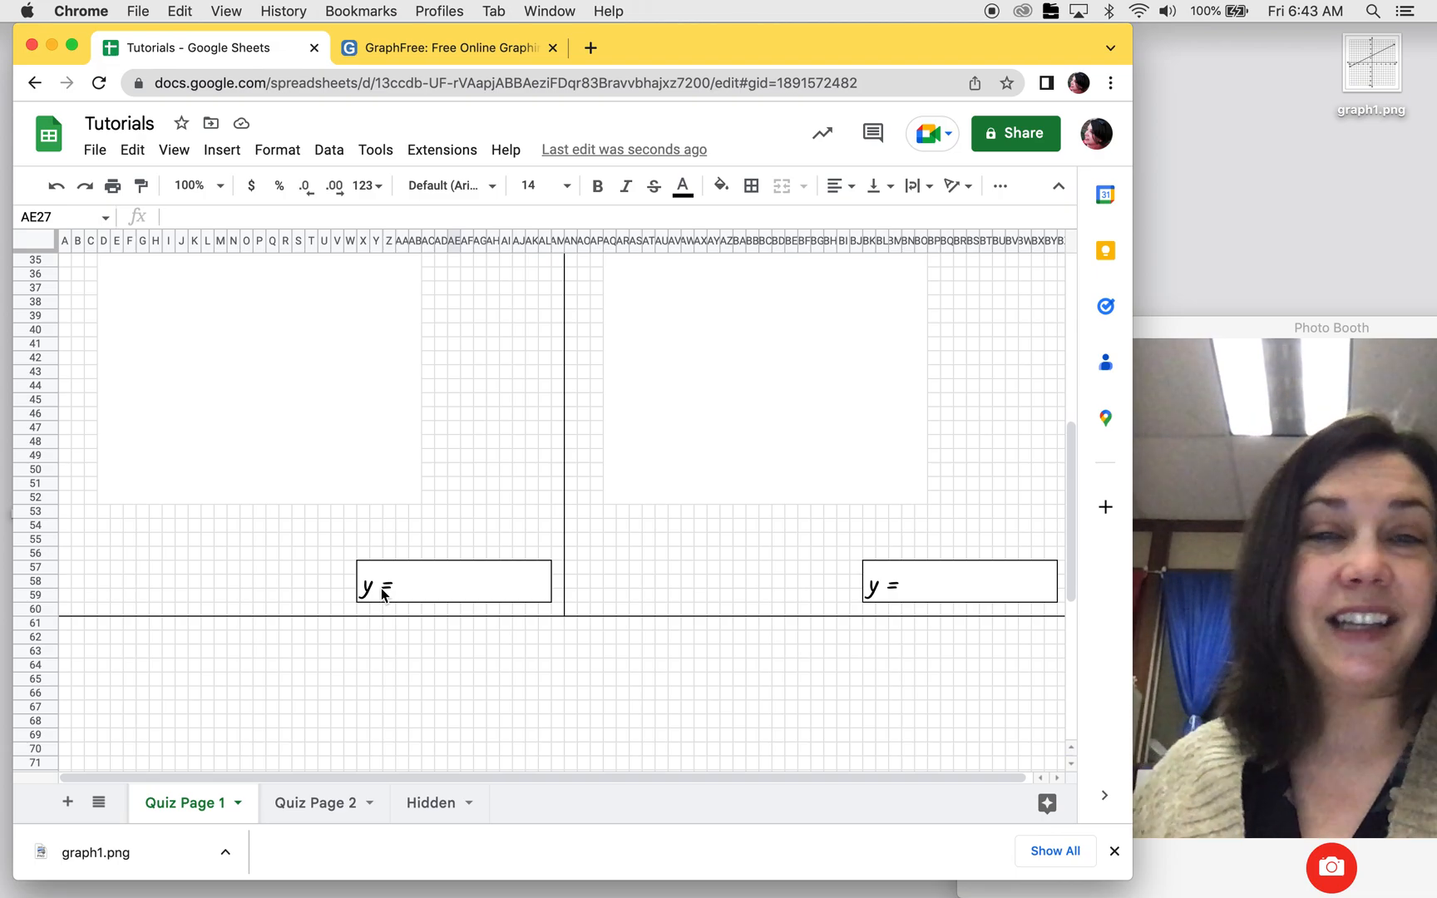
scroll(452, 461, up, 3)
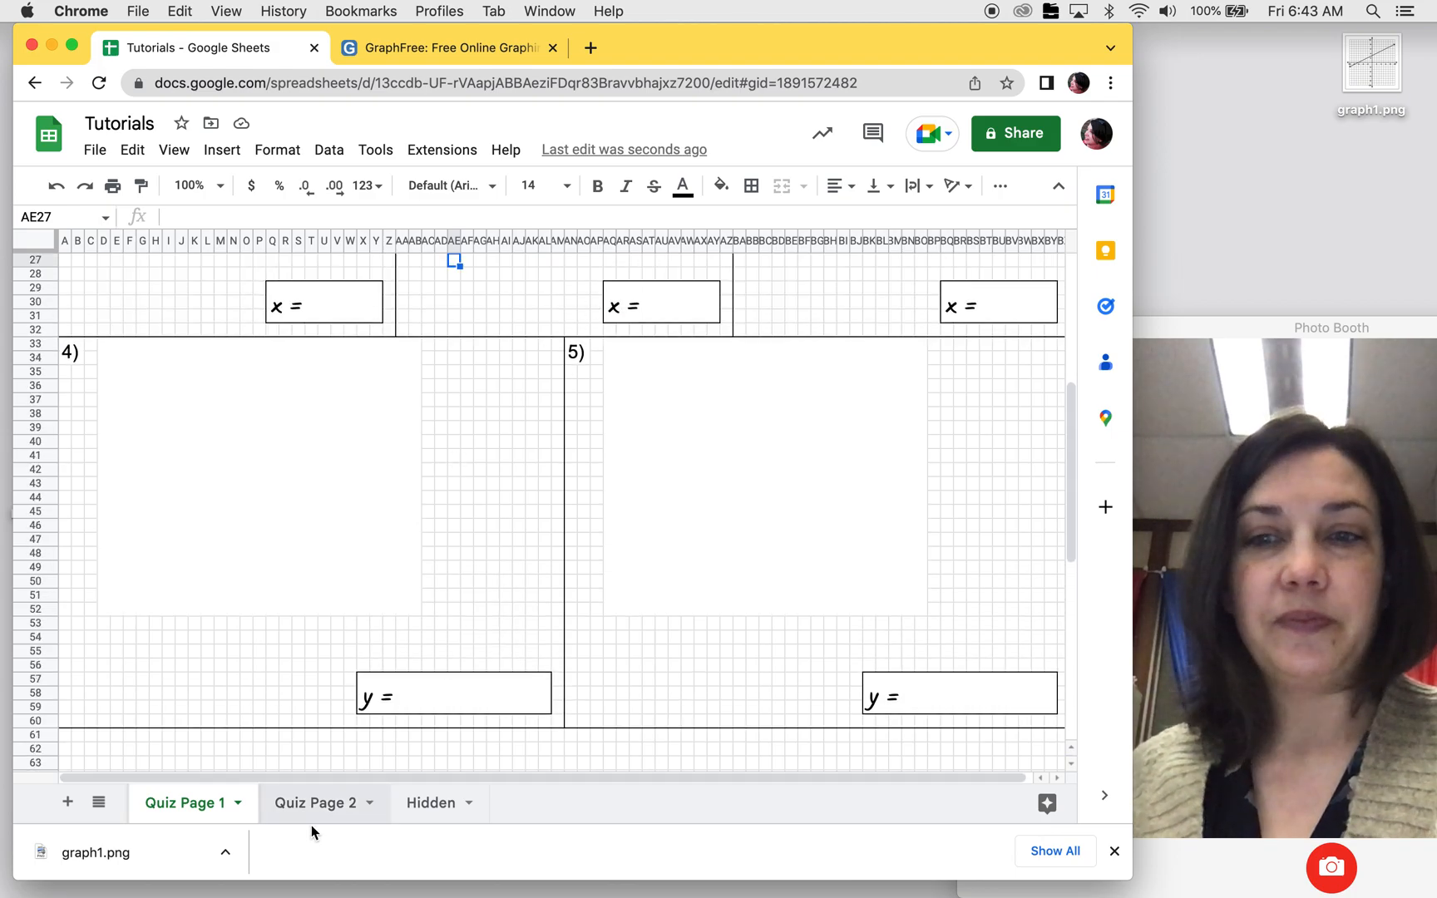
click(424, 807)
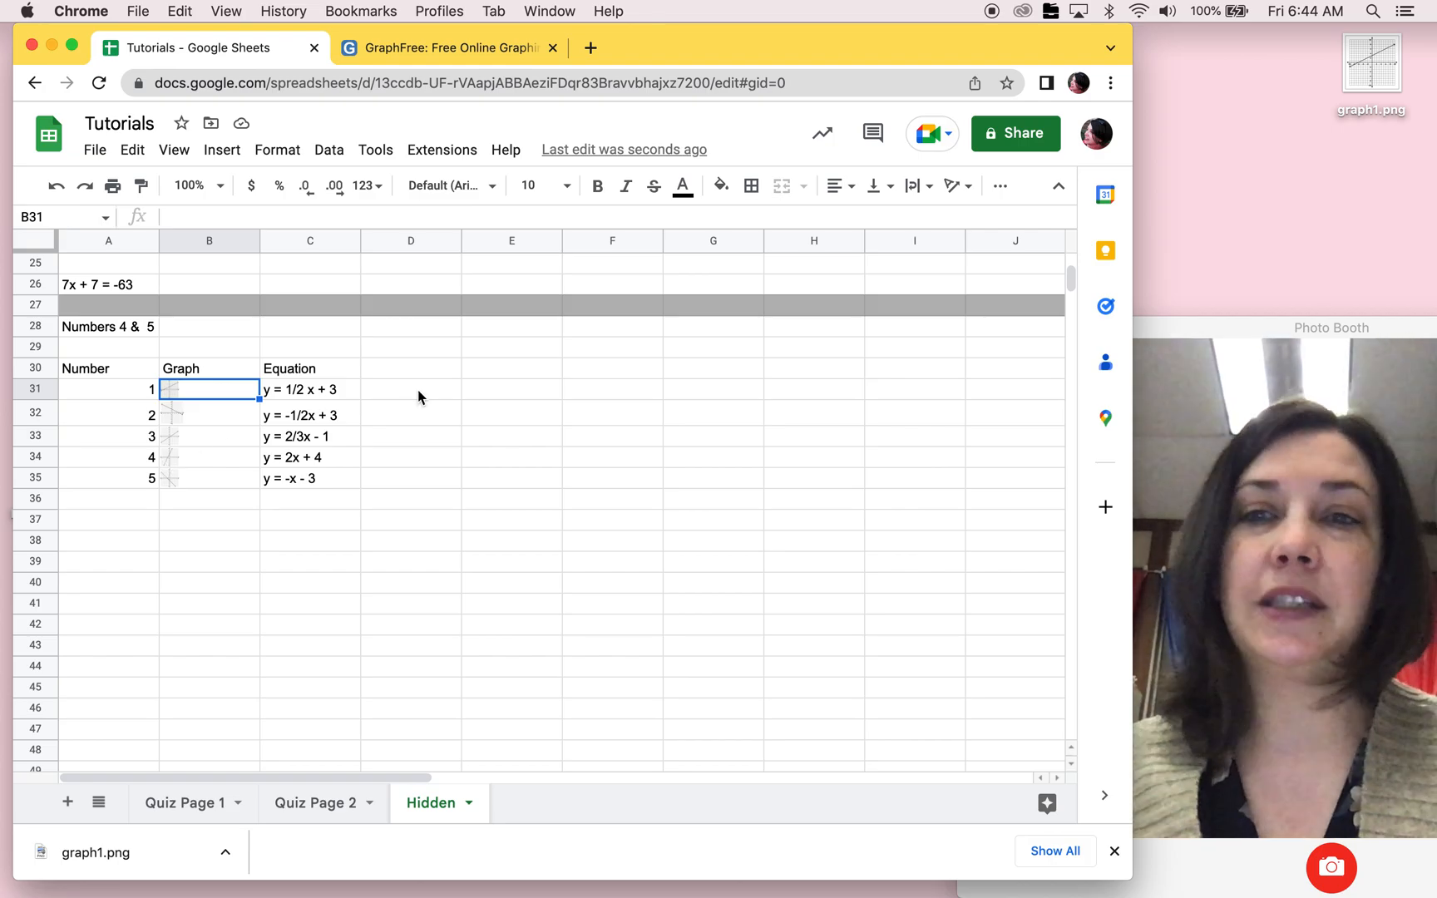
Step: Enter =RANDBETWEEN(1,5) in cell E30 of the Hidden sheet and fill it down through E39
click(487, 376)
text(=rand)
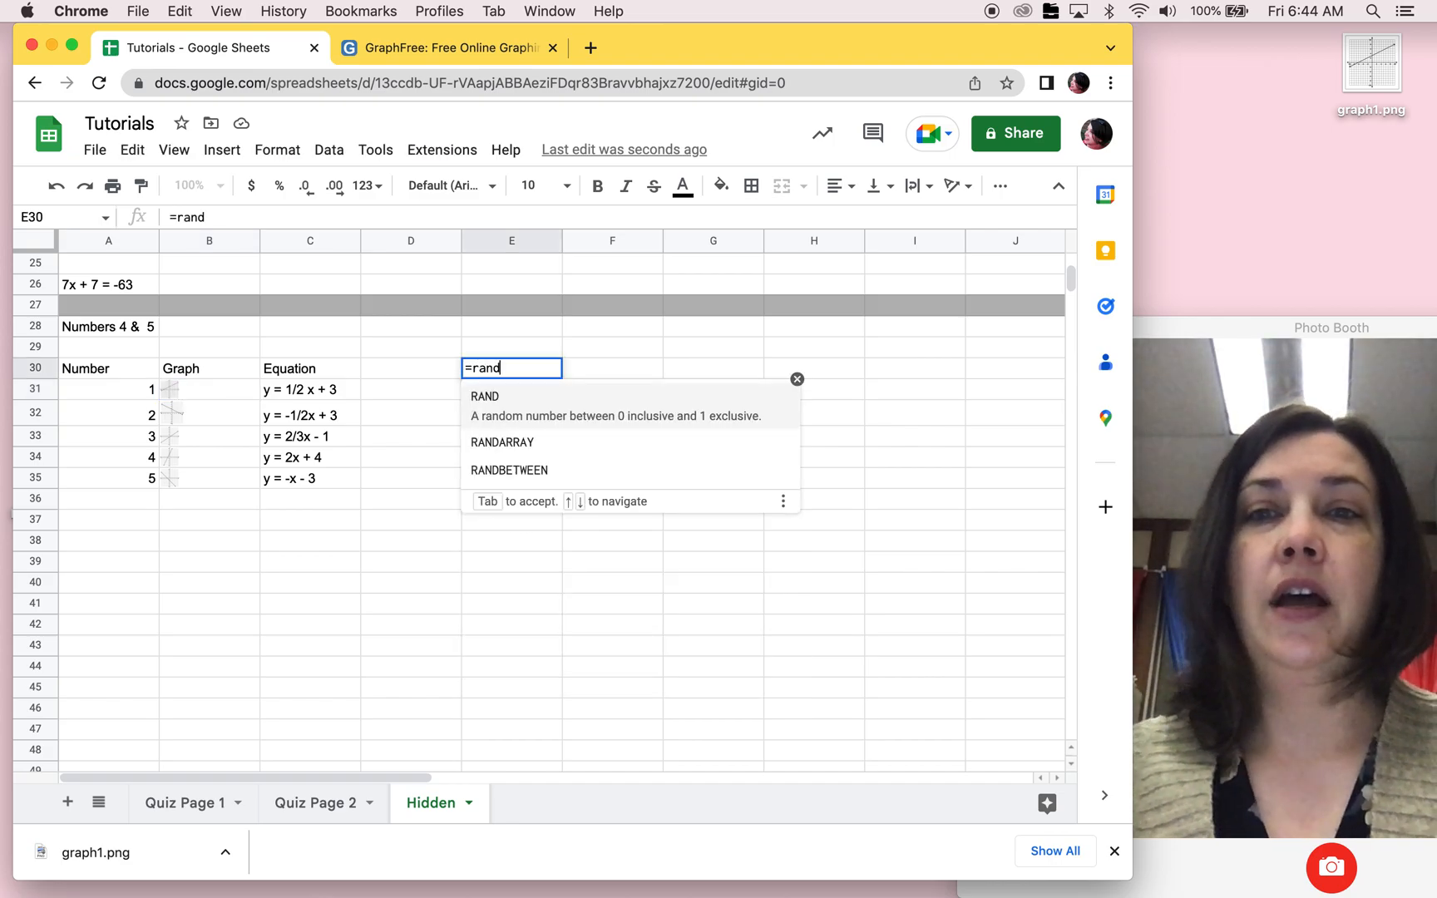
click(516, 453)
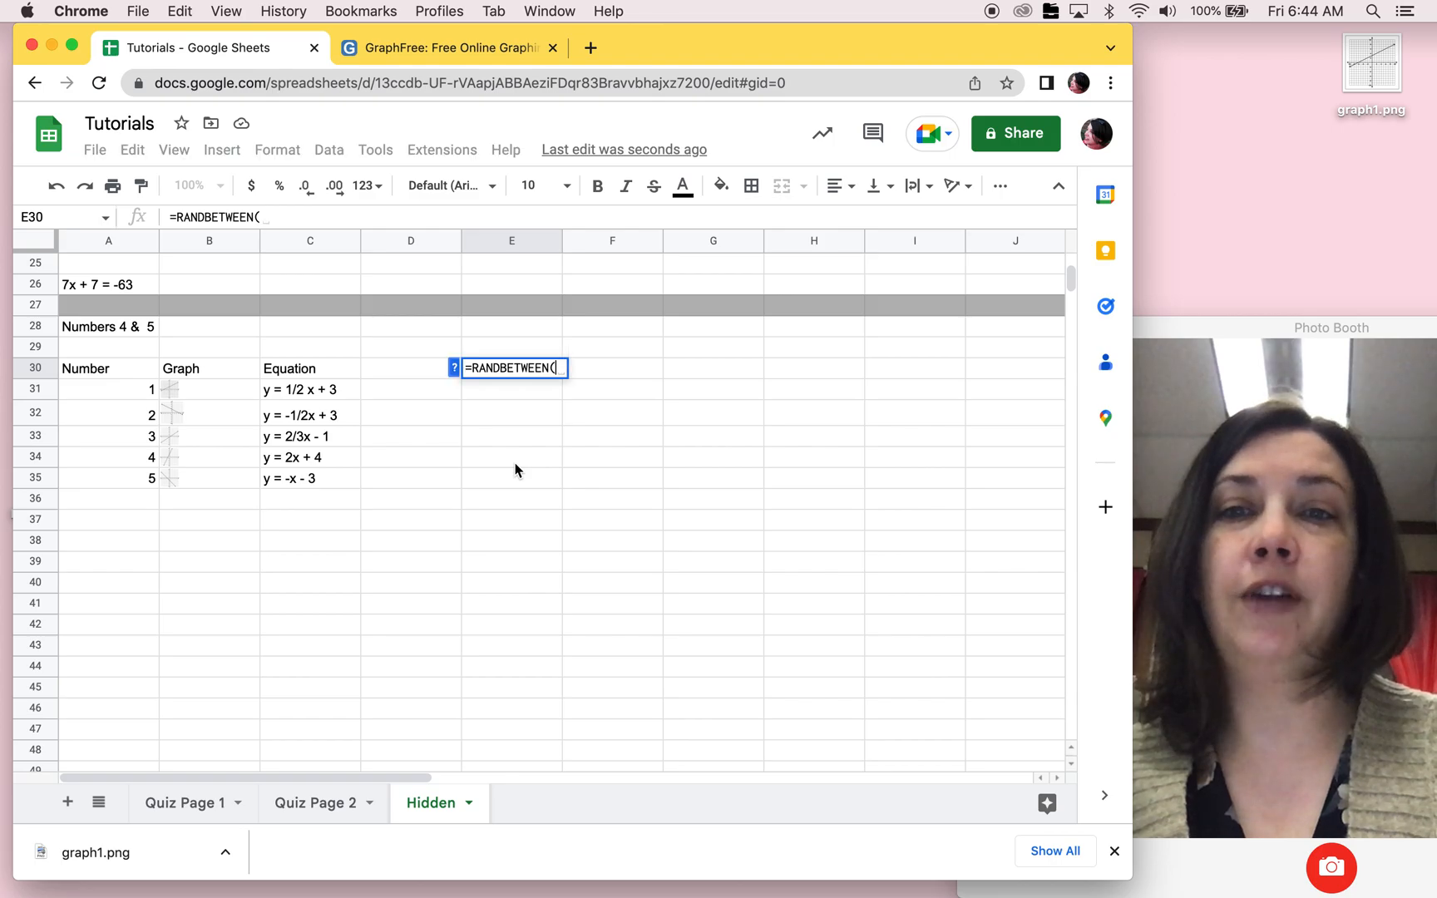
text(1,5))
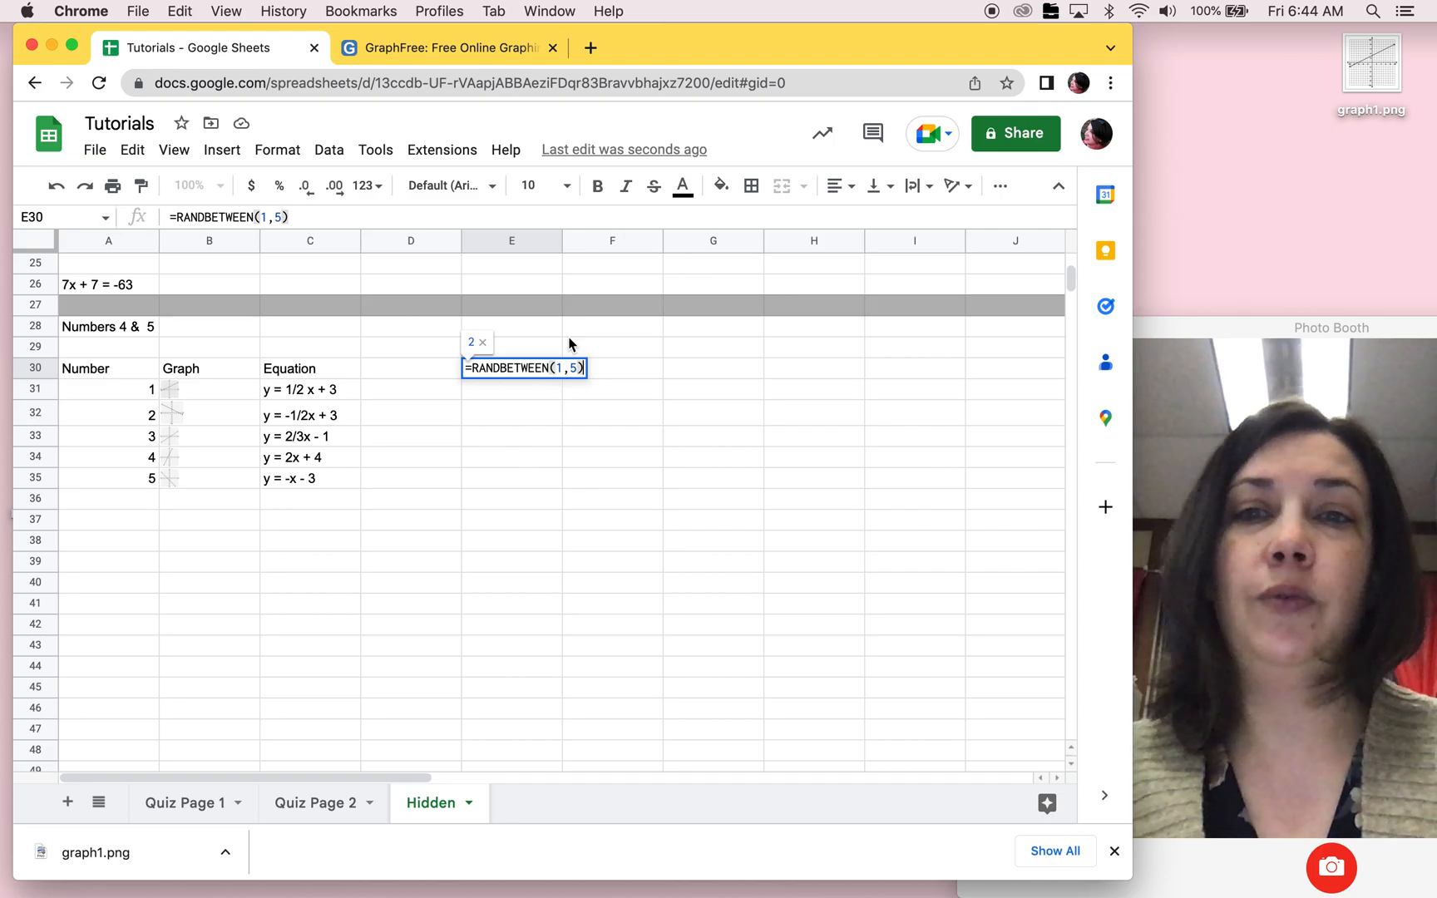
key(Return)
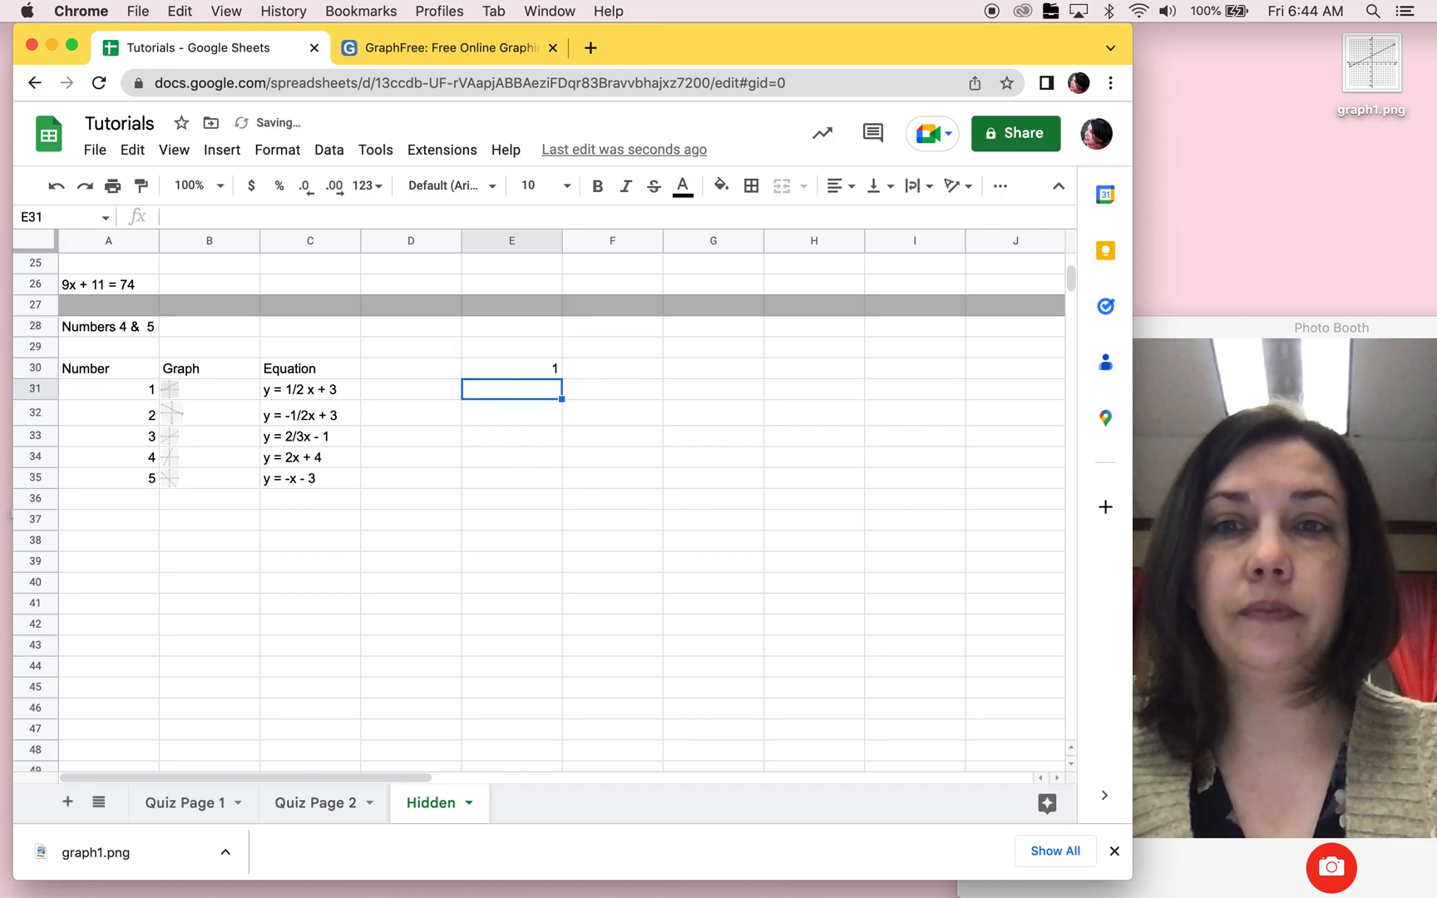
click(548, 373)
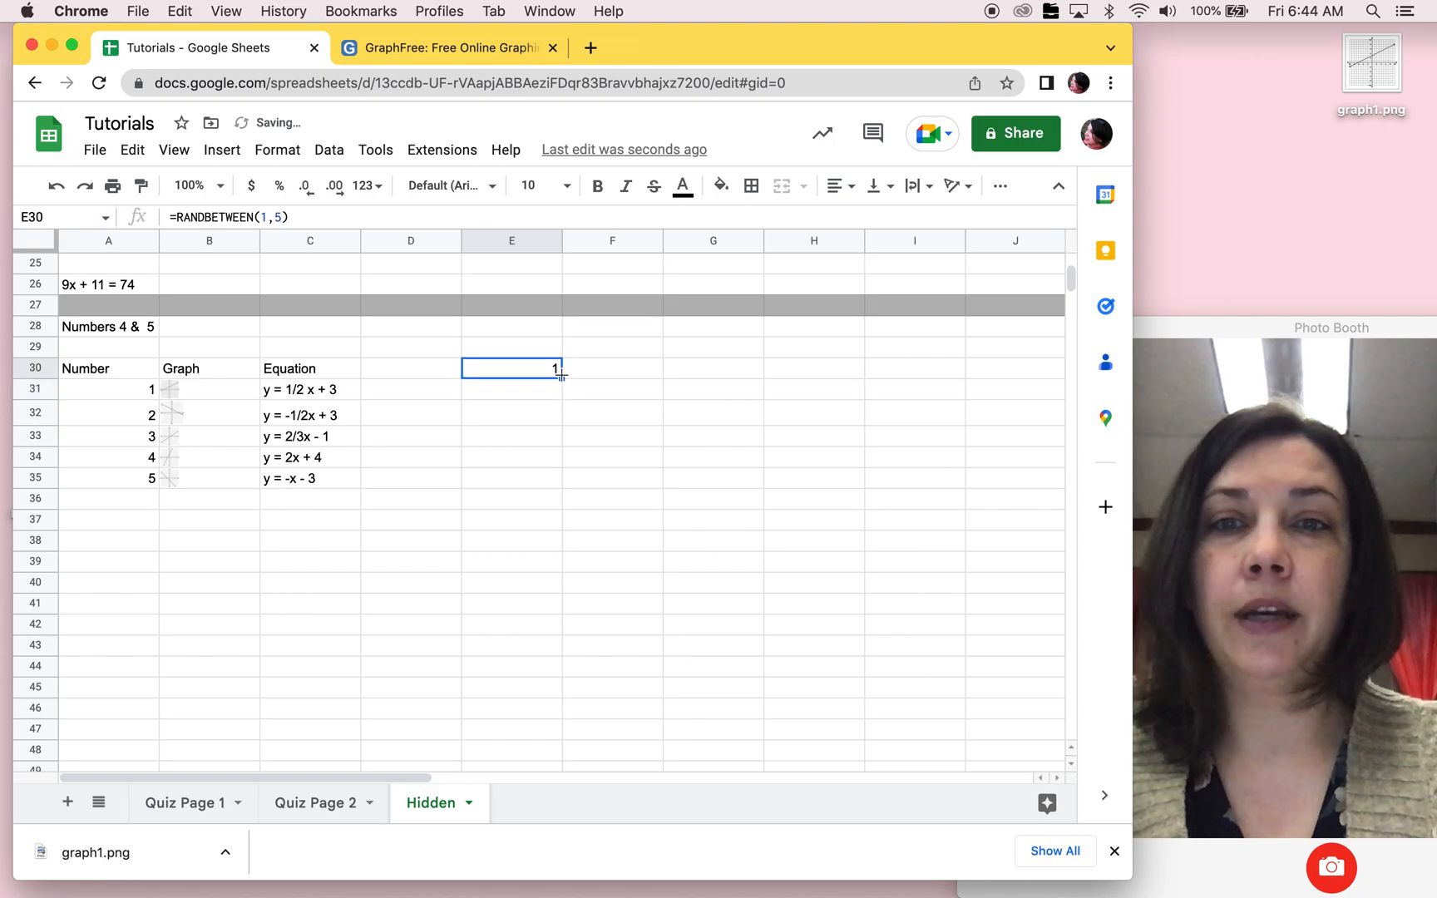
drag(562, 378, 558, 573)
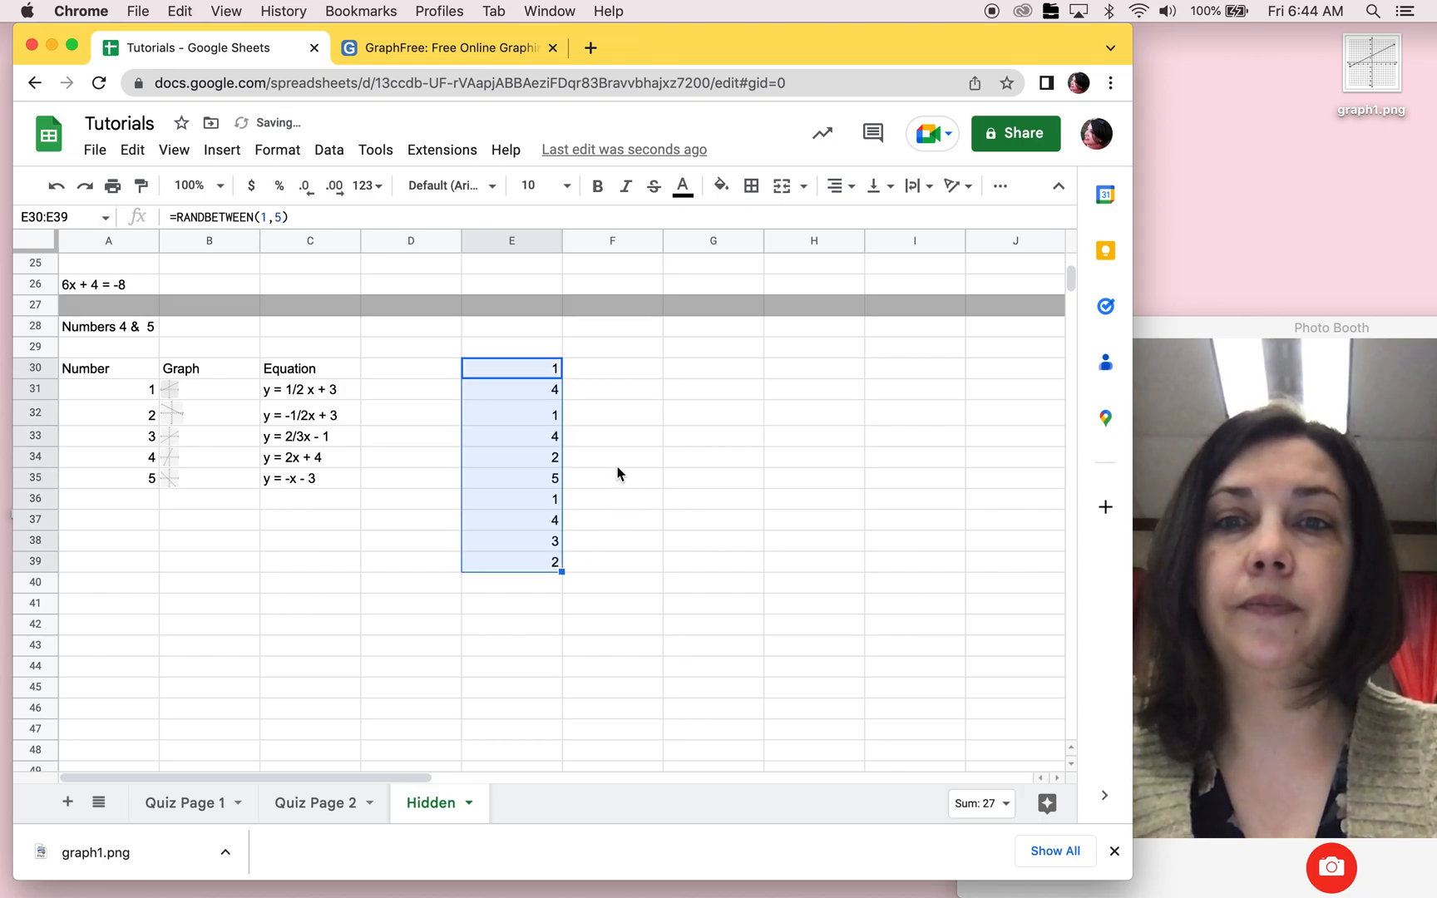
Step: Enter =UNIQUE(E30:E39) in cell F30 to list the random numbers without repeats
click(618, 378)
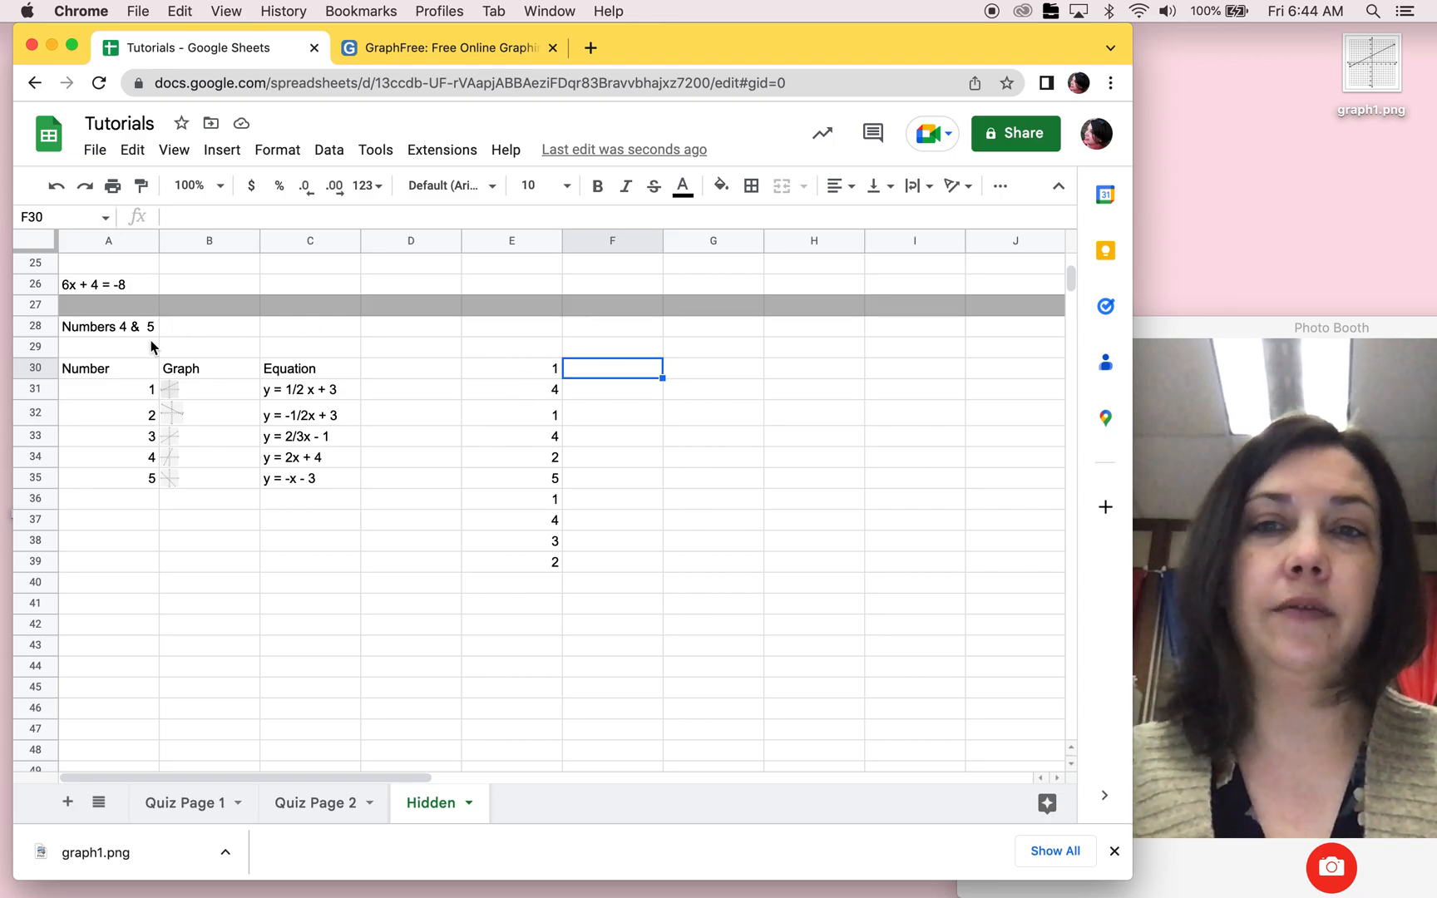
text(=unique)
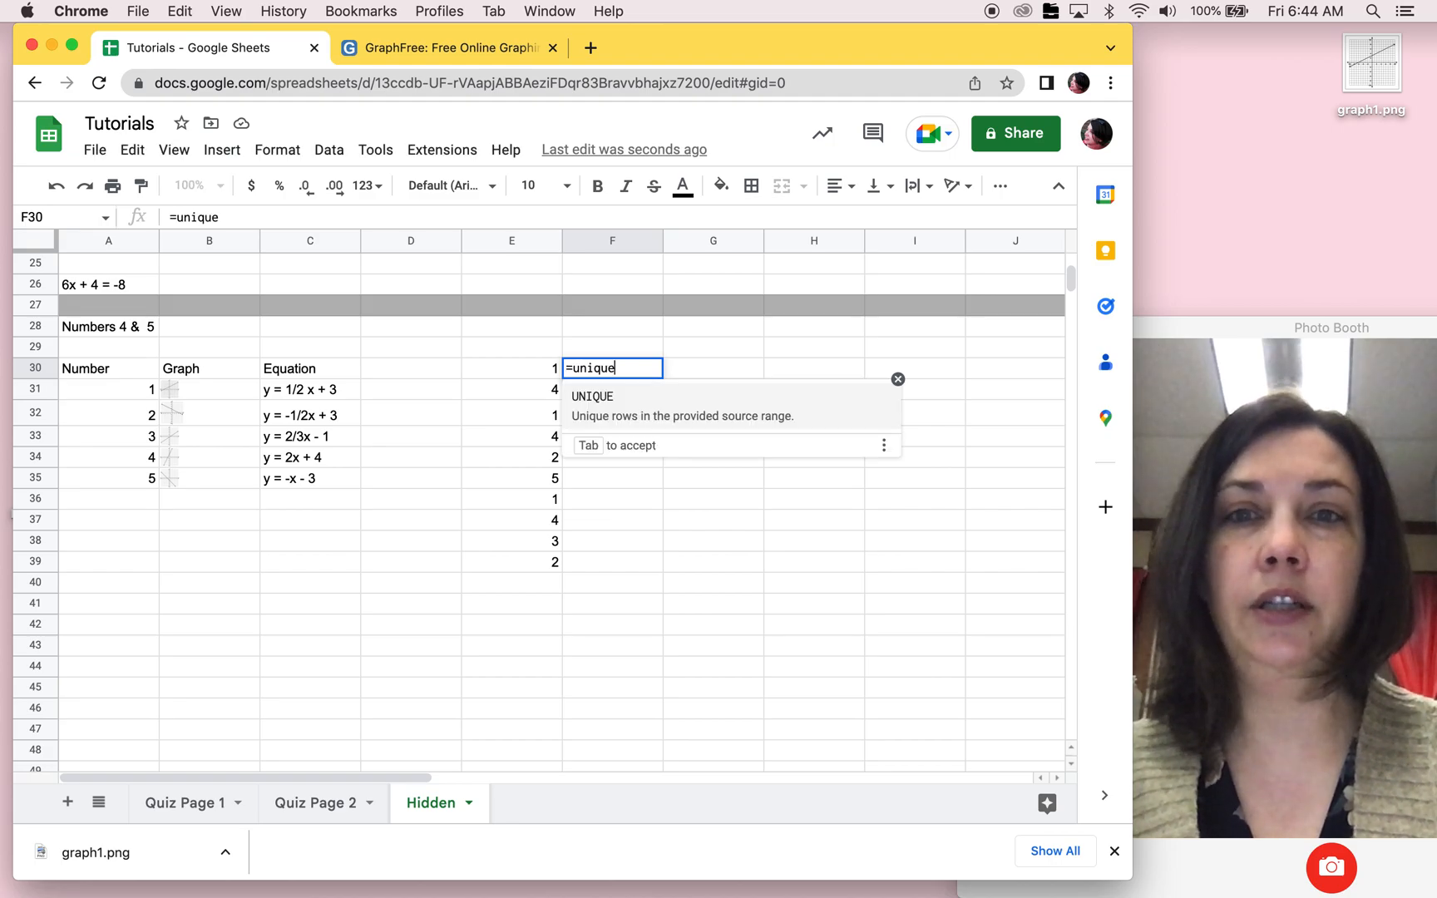
click(618, 399)
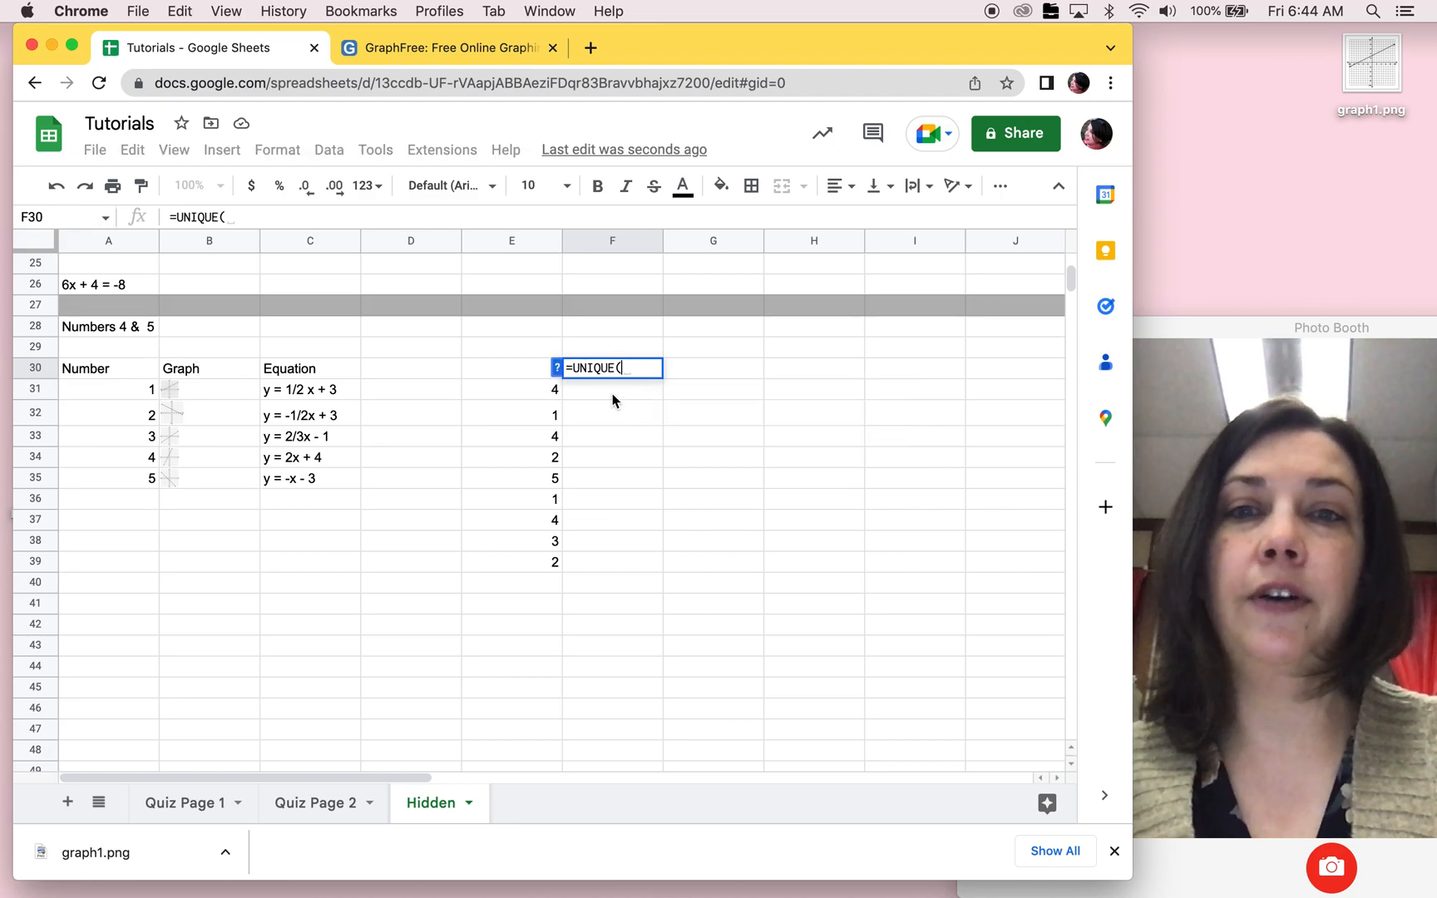
drag(518, 371, 535, 559)
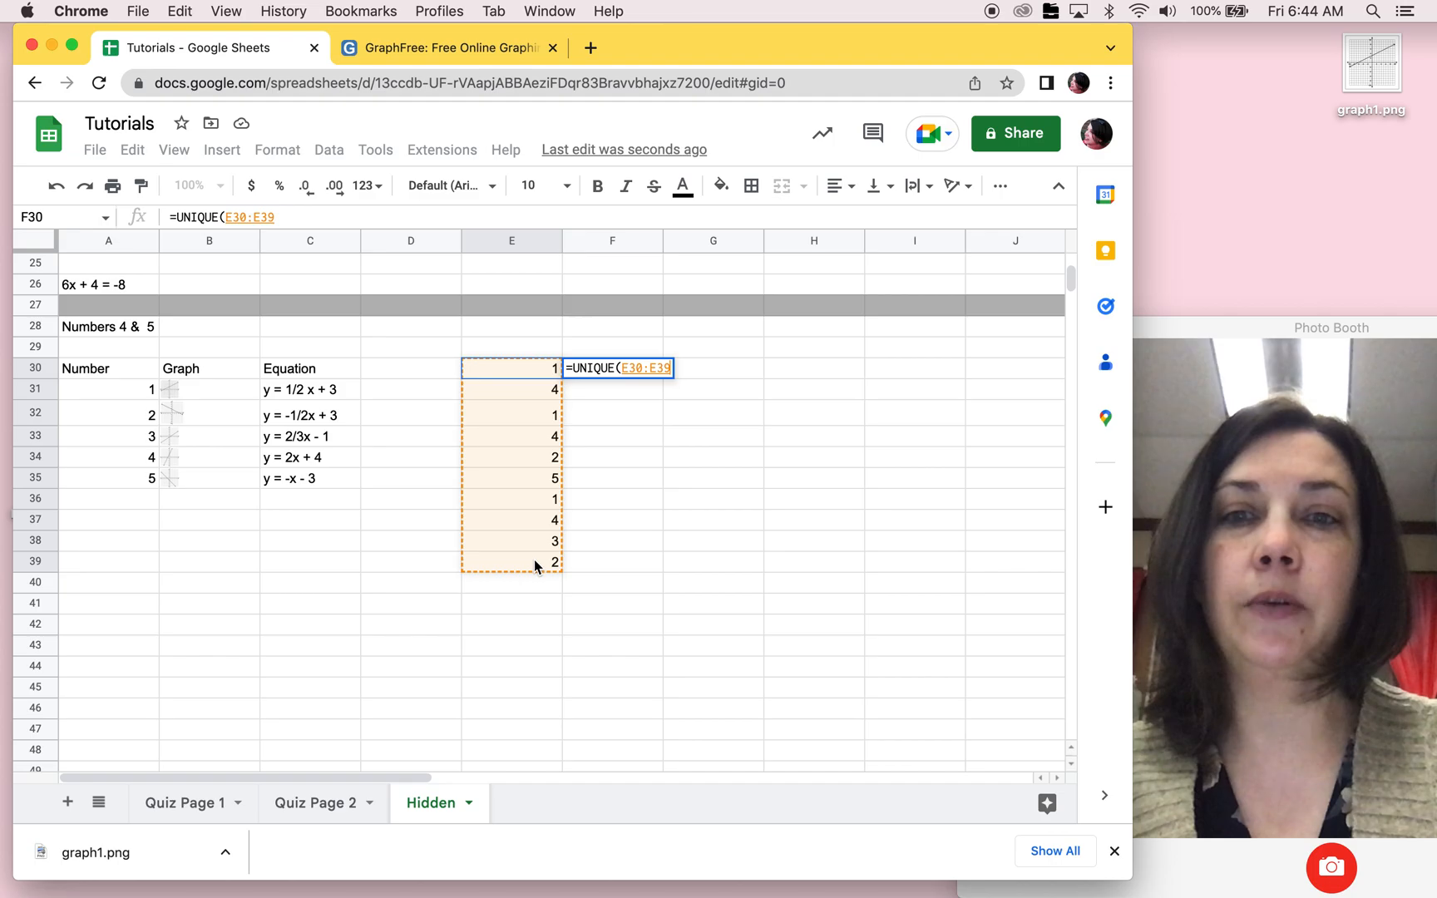
key(Return)
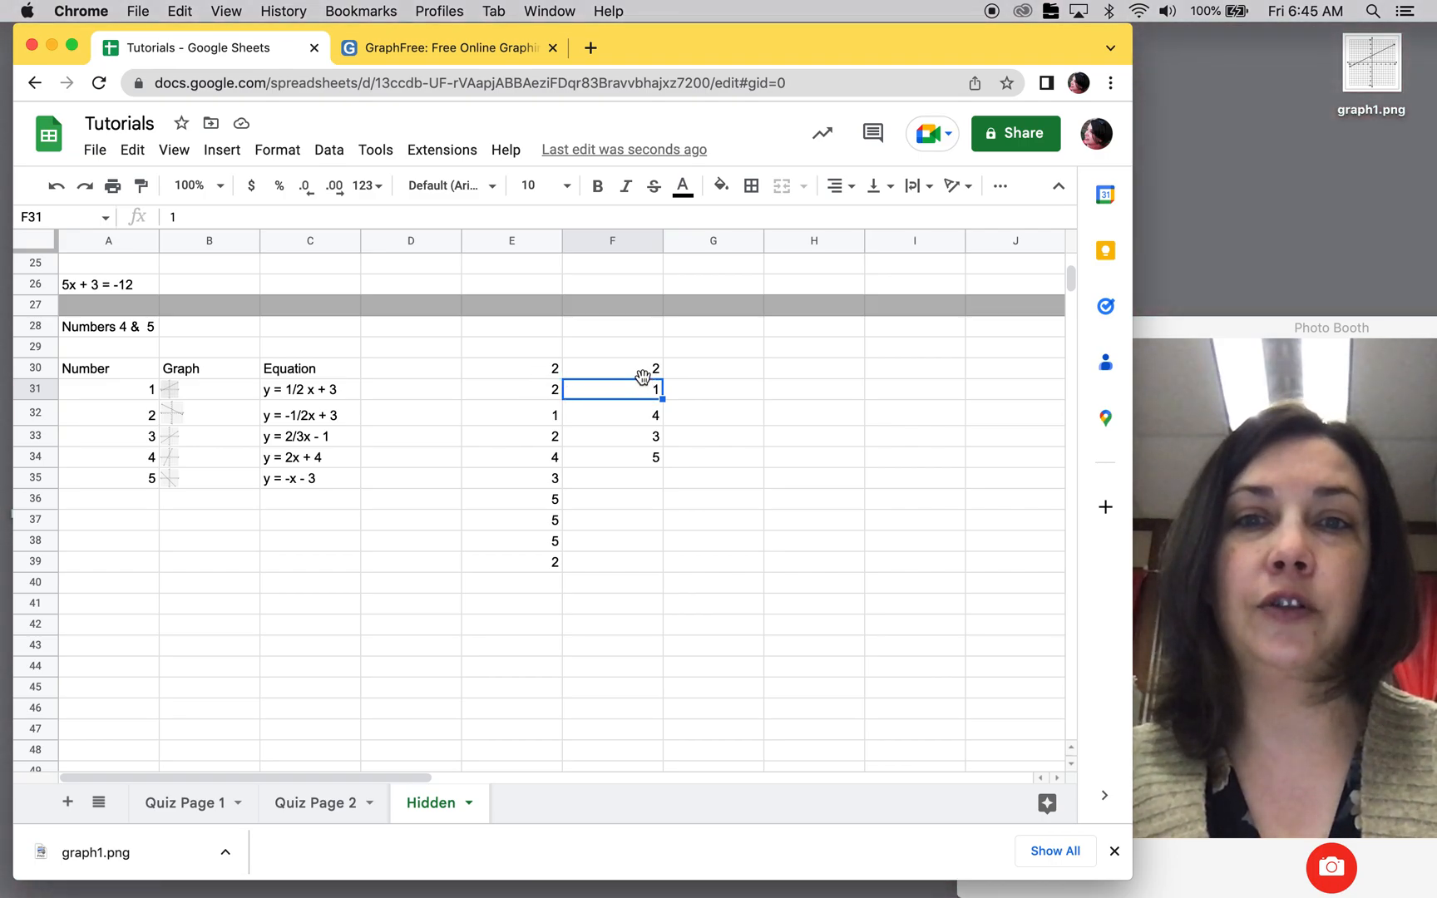
Step: Highlight the first two unique random numbers, cells F30:F31, with a yellow fill
click(667, 384)
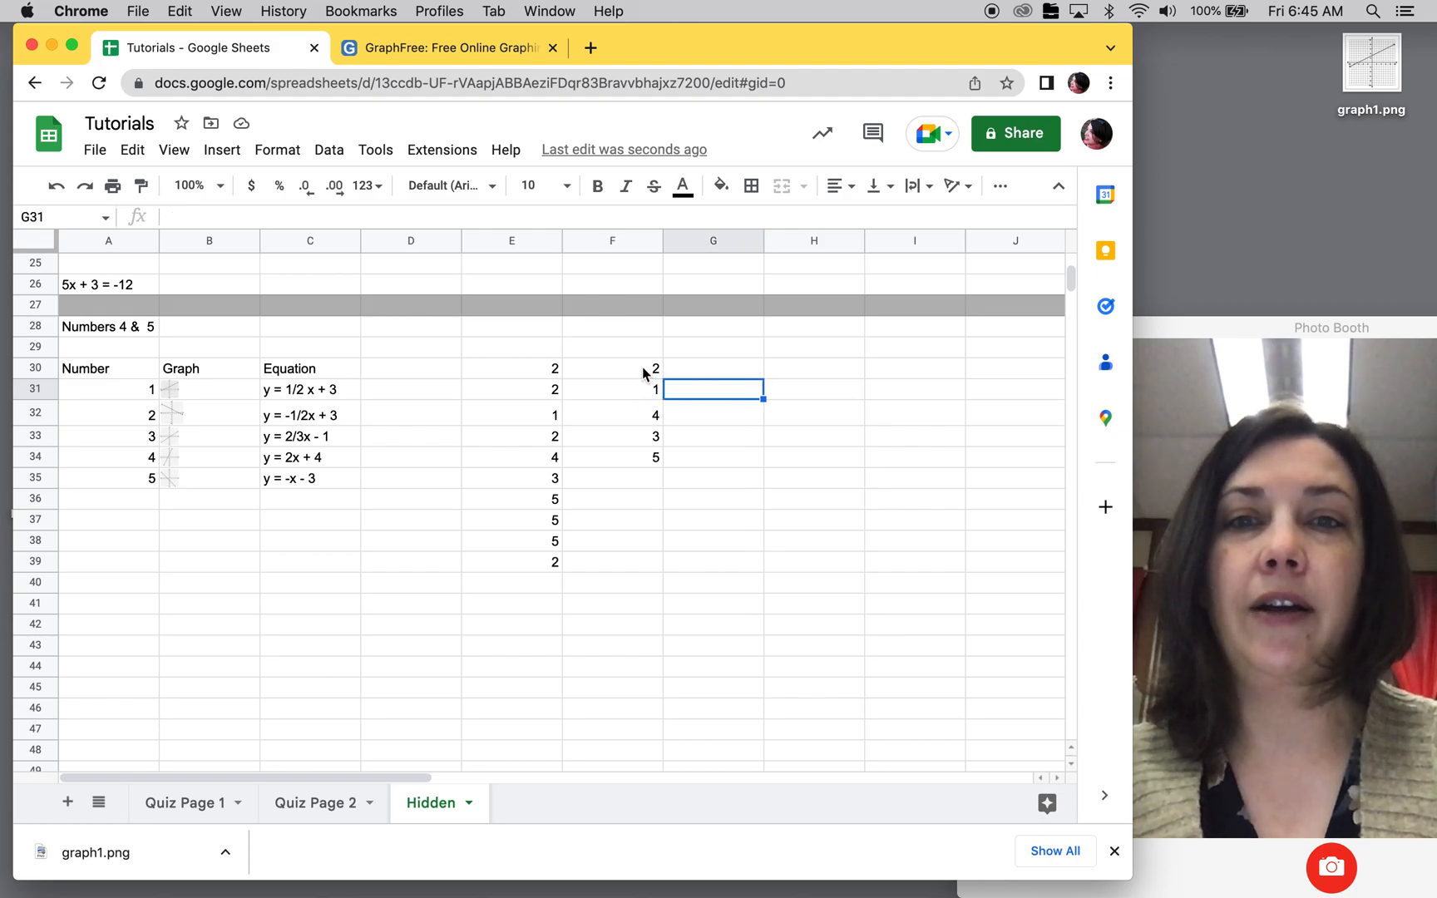
drag(643, 373, 647, 391)
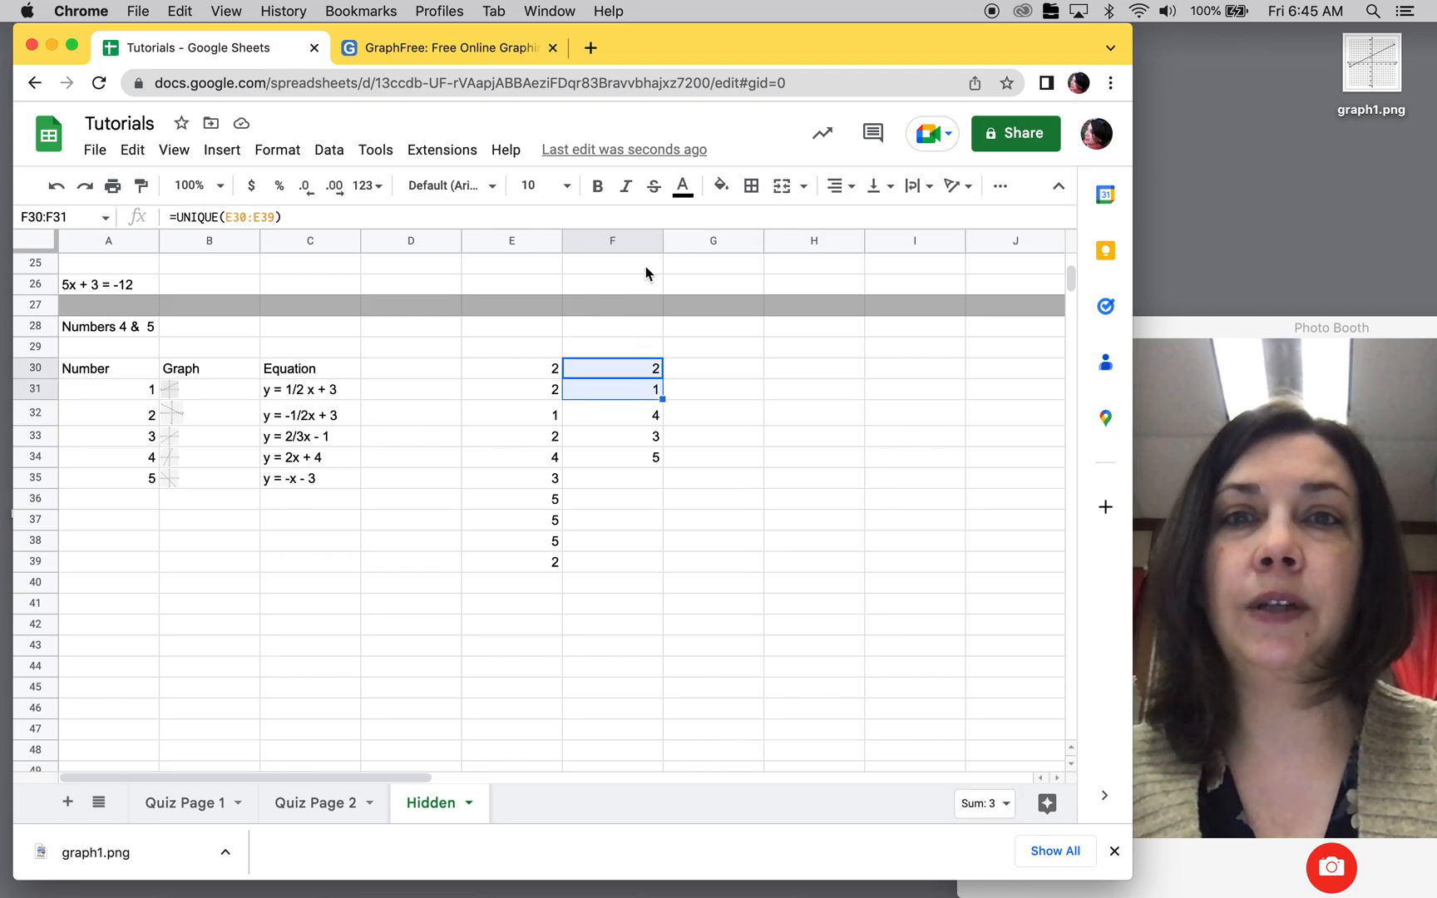
click(722, 188)
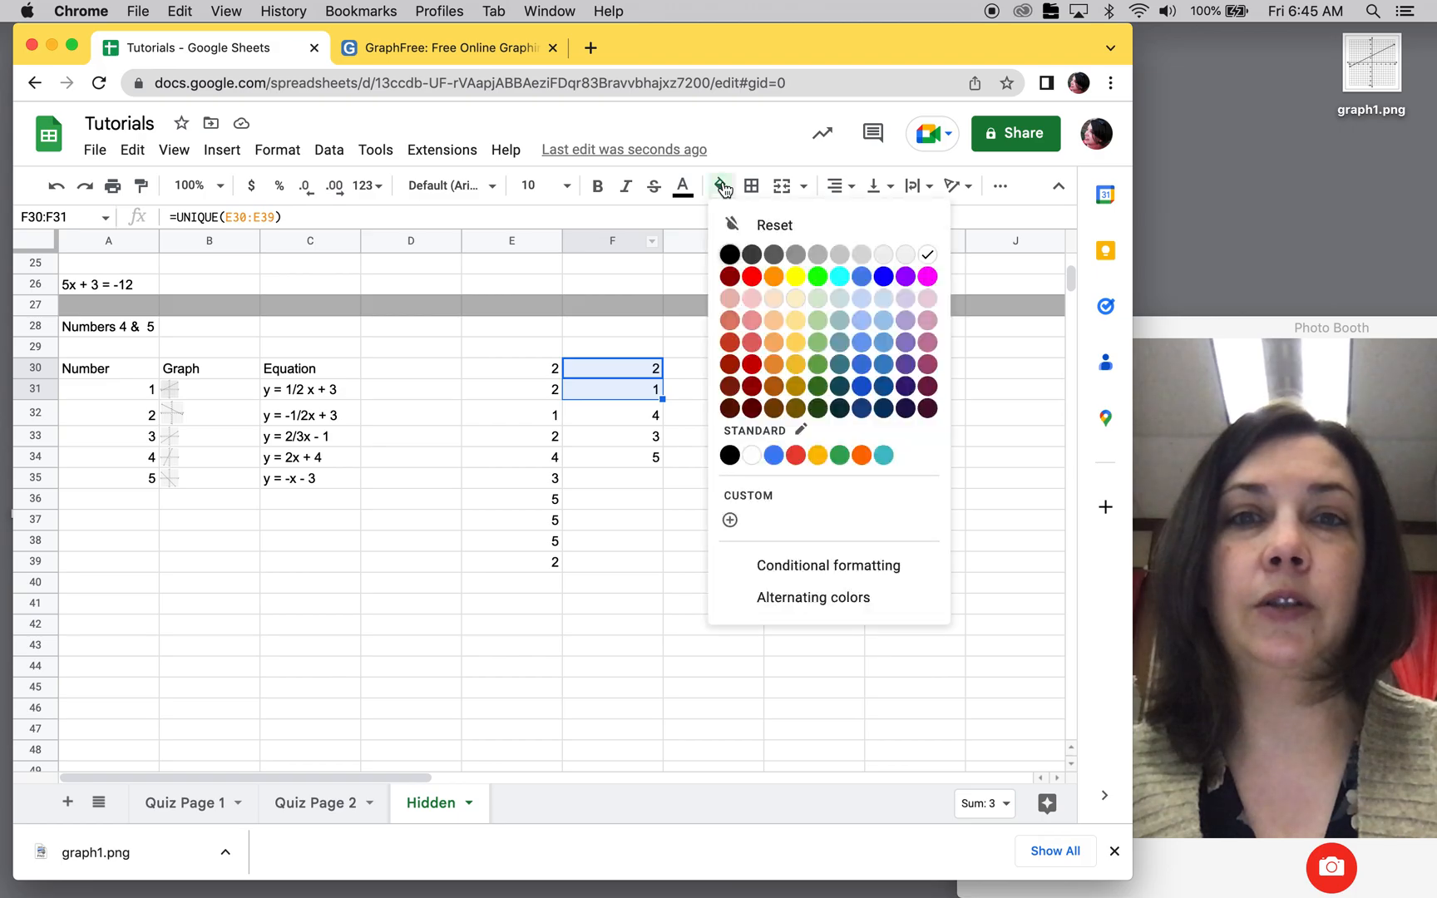
click(784, 281)
click(760, 517)
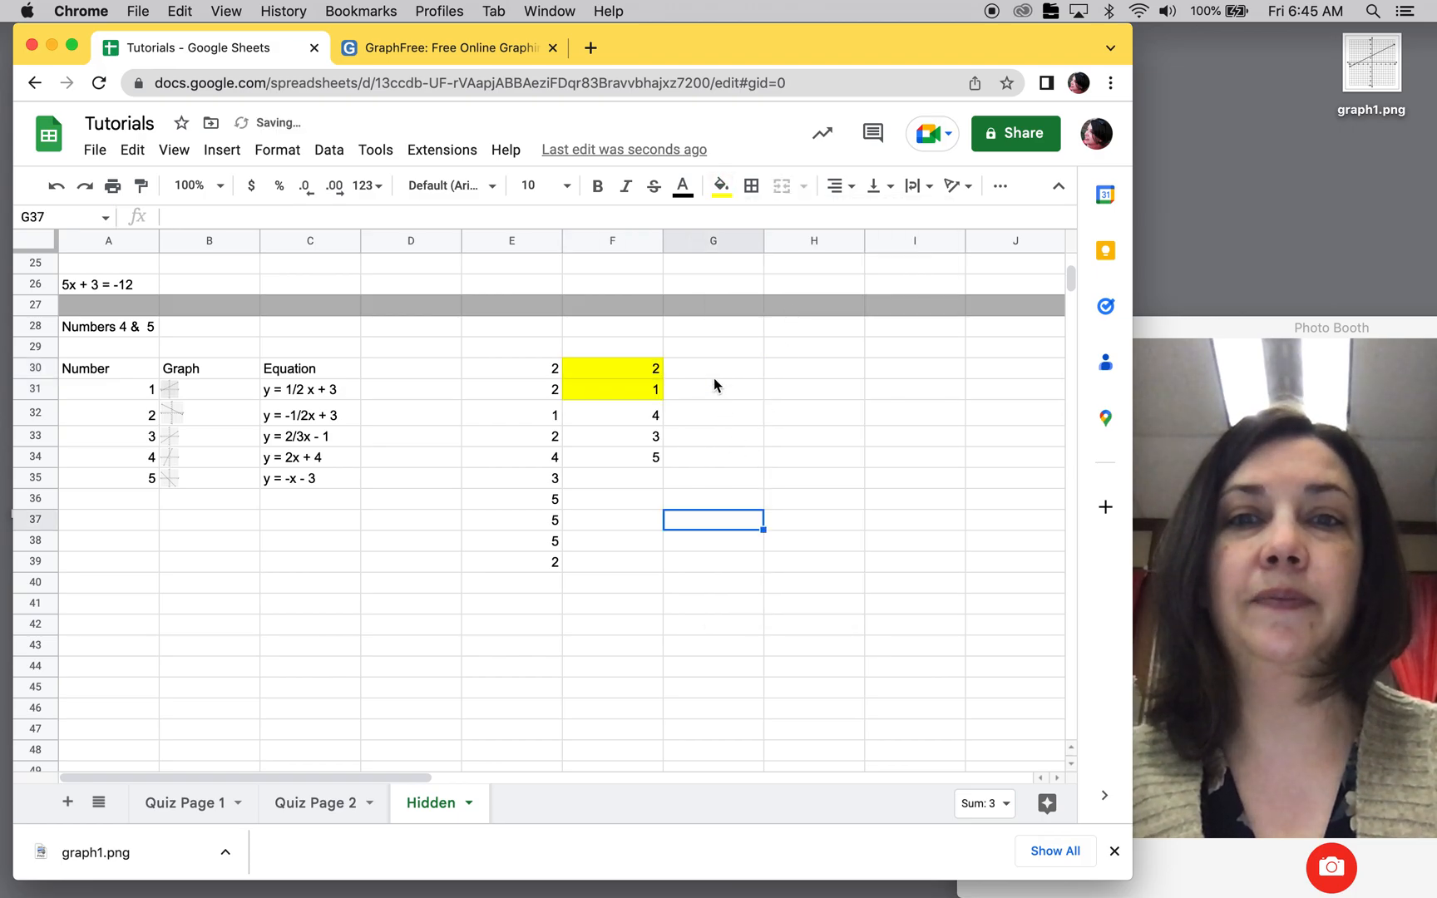
Step: Enter the heading graph in cell G29 and equation in cell H29
click(713, 376)
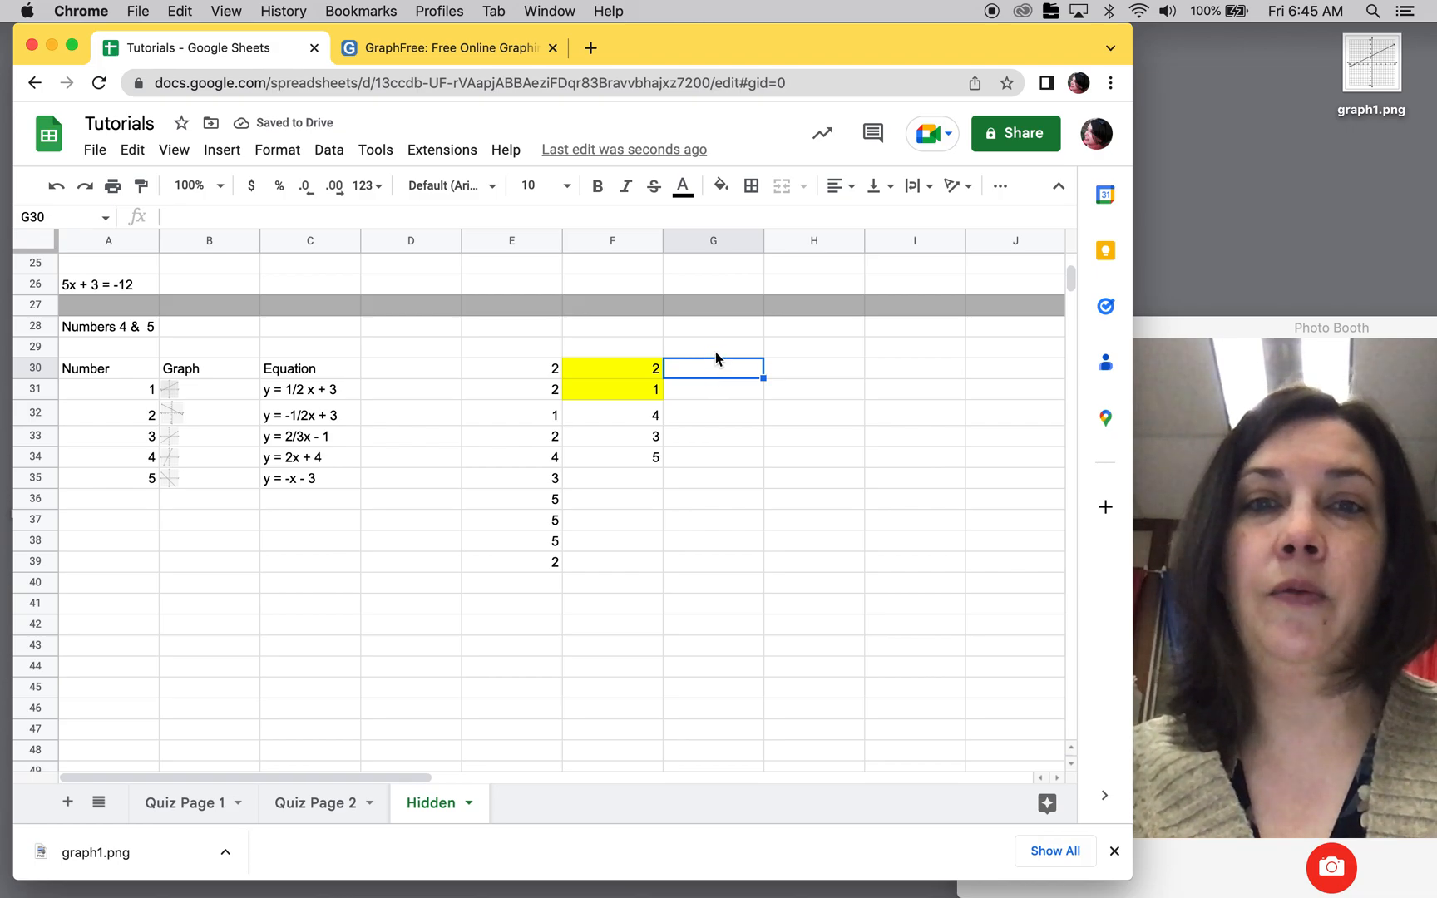
click(716, 350)
text(graph)
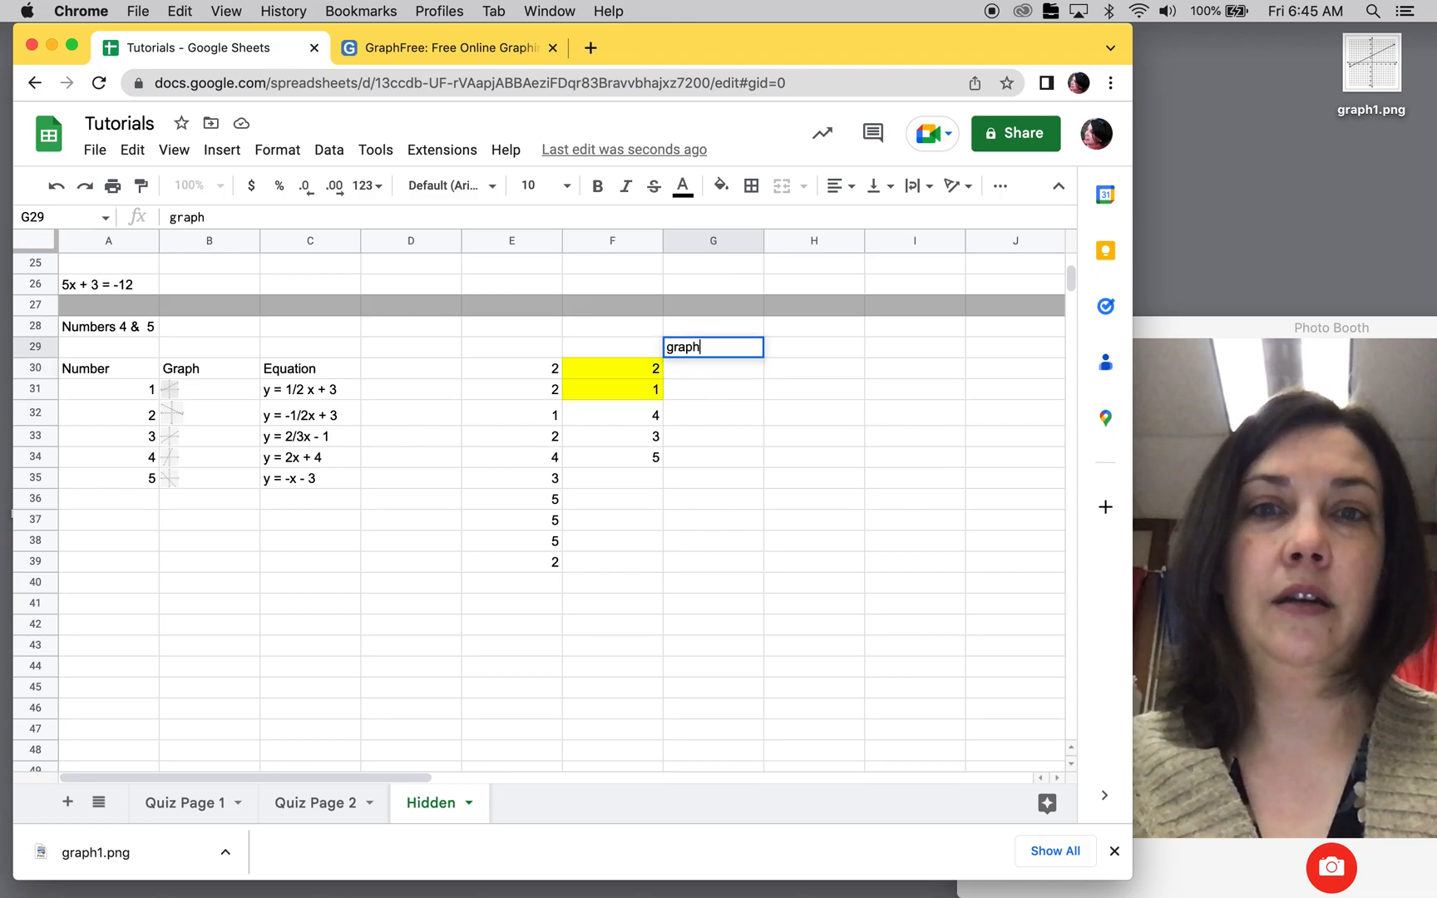
key(Tab)
text(equation)
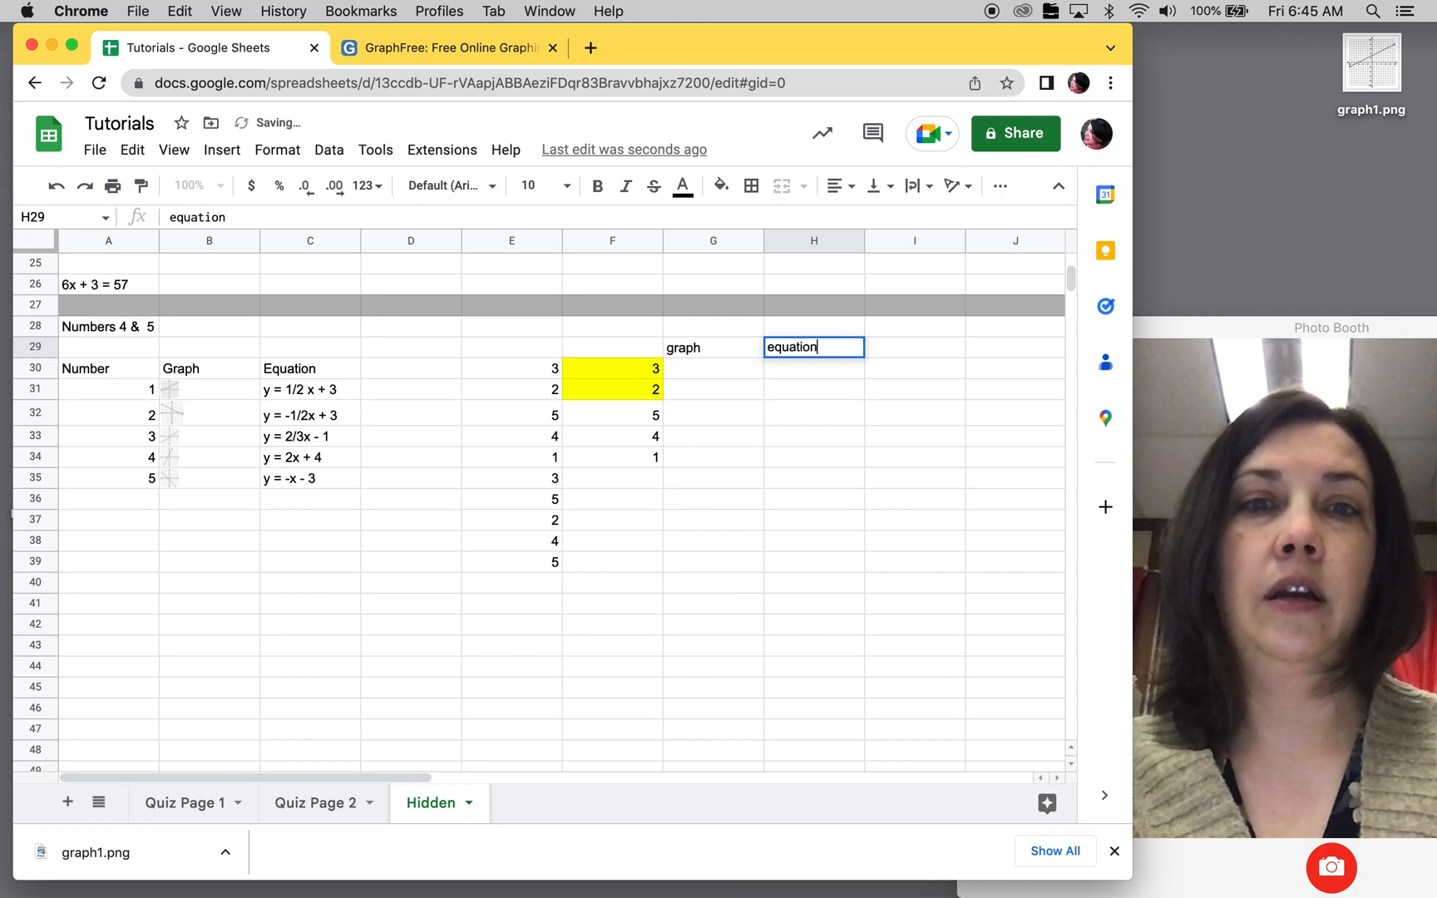
key(Return)
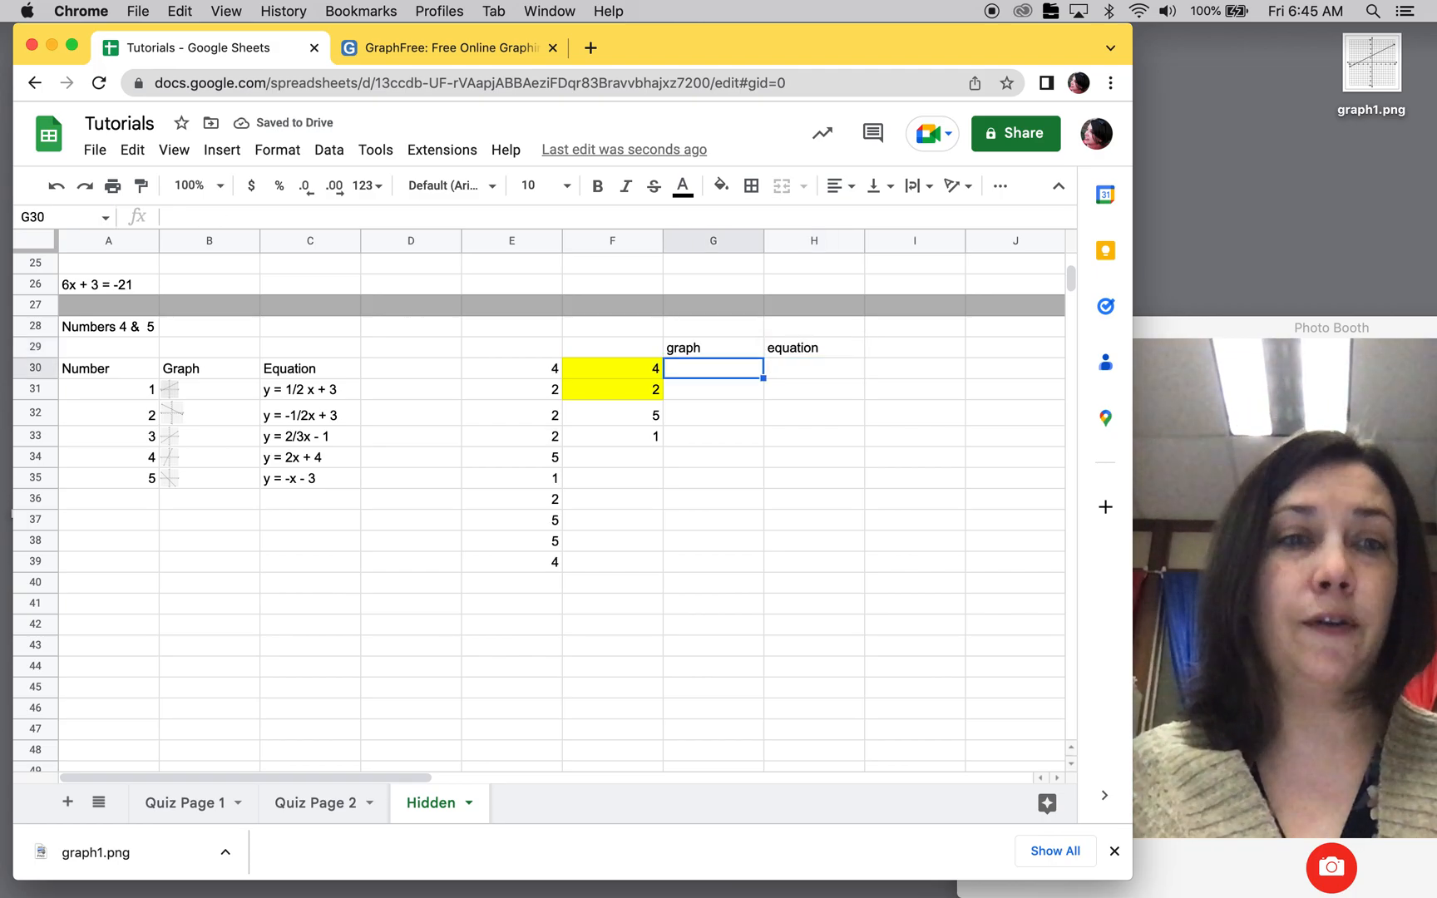
Step: Start an IFS formula in cell G30 that returns the graph in B31 when F30=1
text(=i)
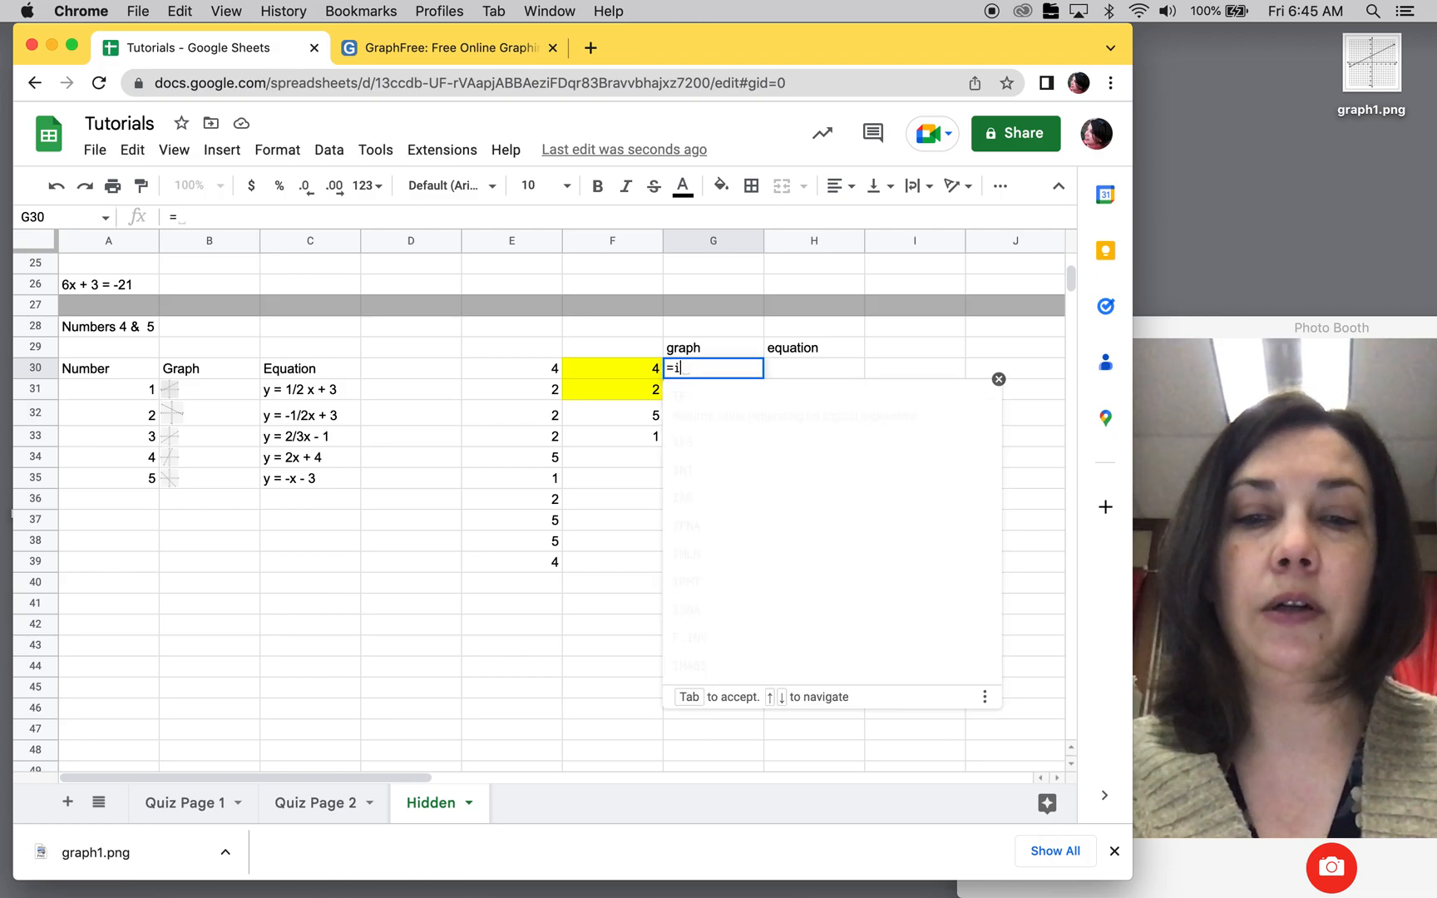
text(fs()
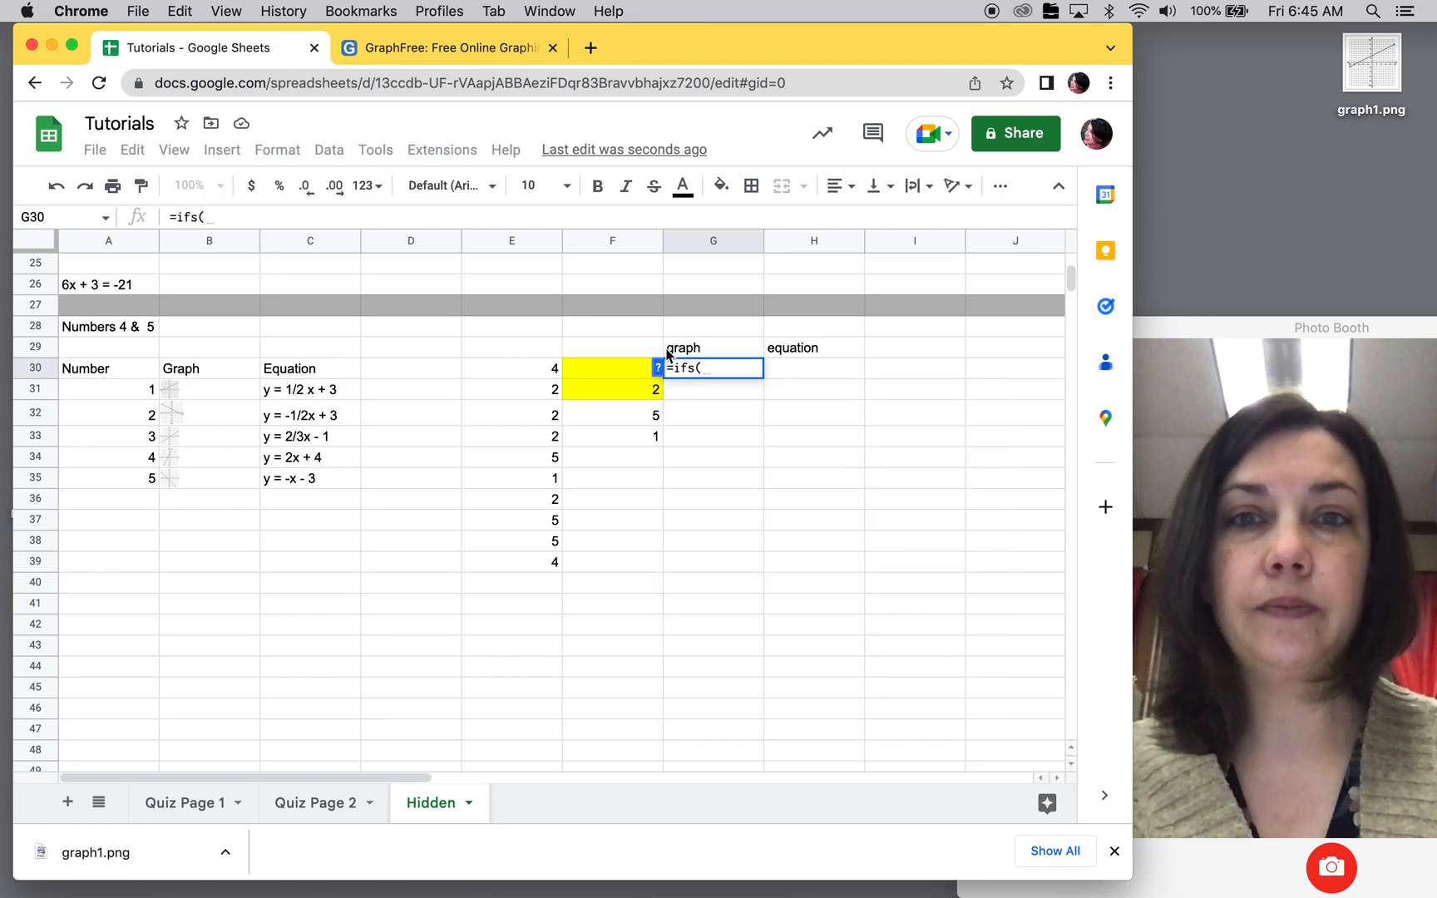
click(632, 376)
text(=1,)
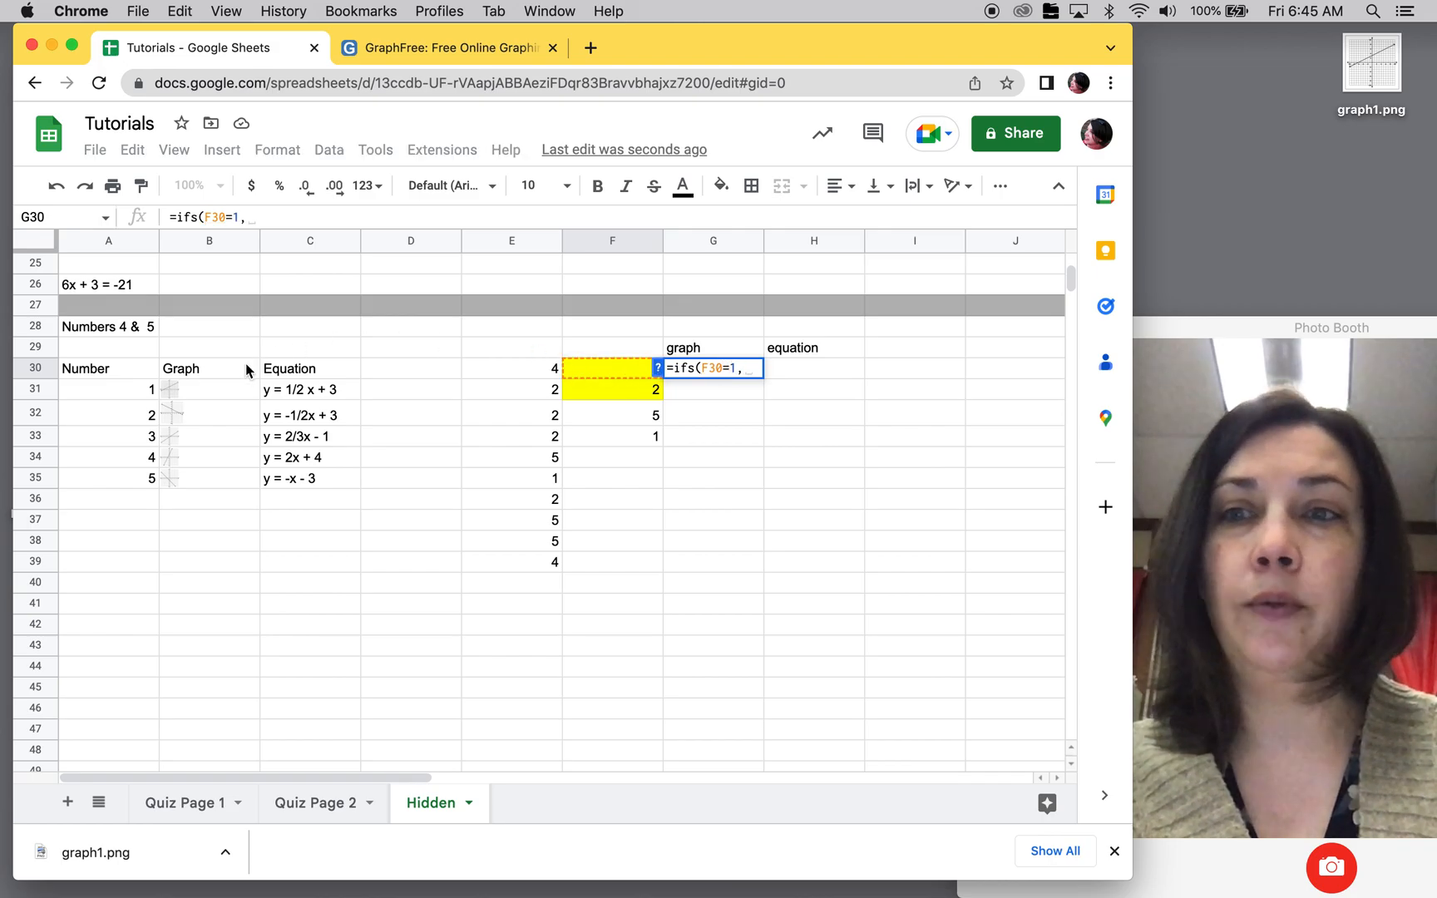
click(222, 391)
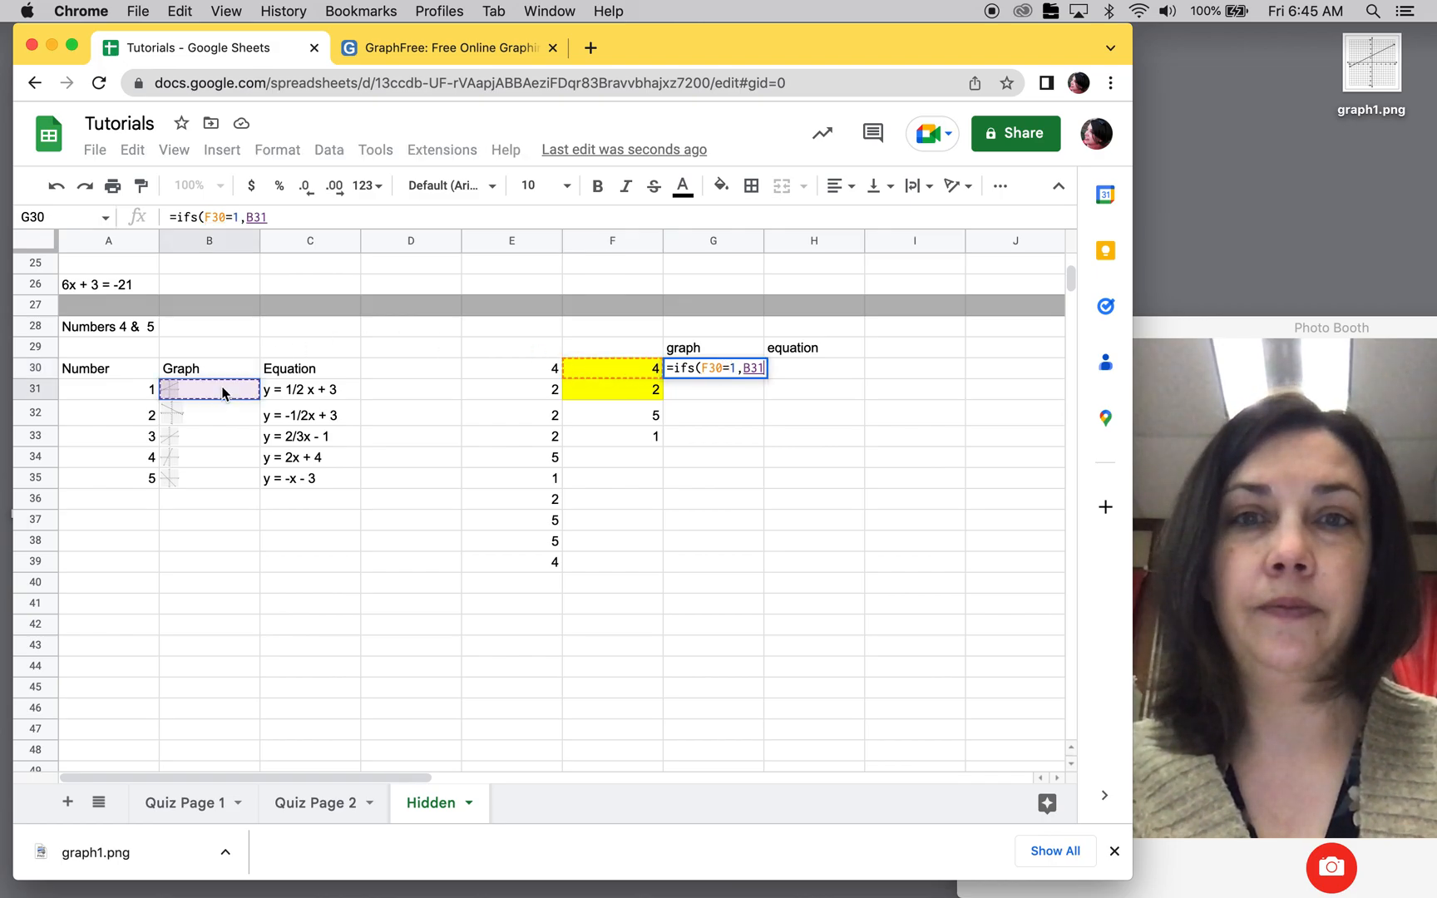
text(,)
Step: Extend the IFS formula in G30 to return B32 when F30=2 and B33 when F30=3
click(608, 366)
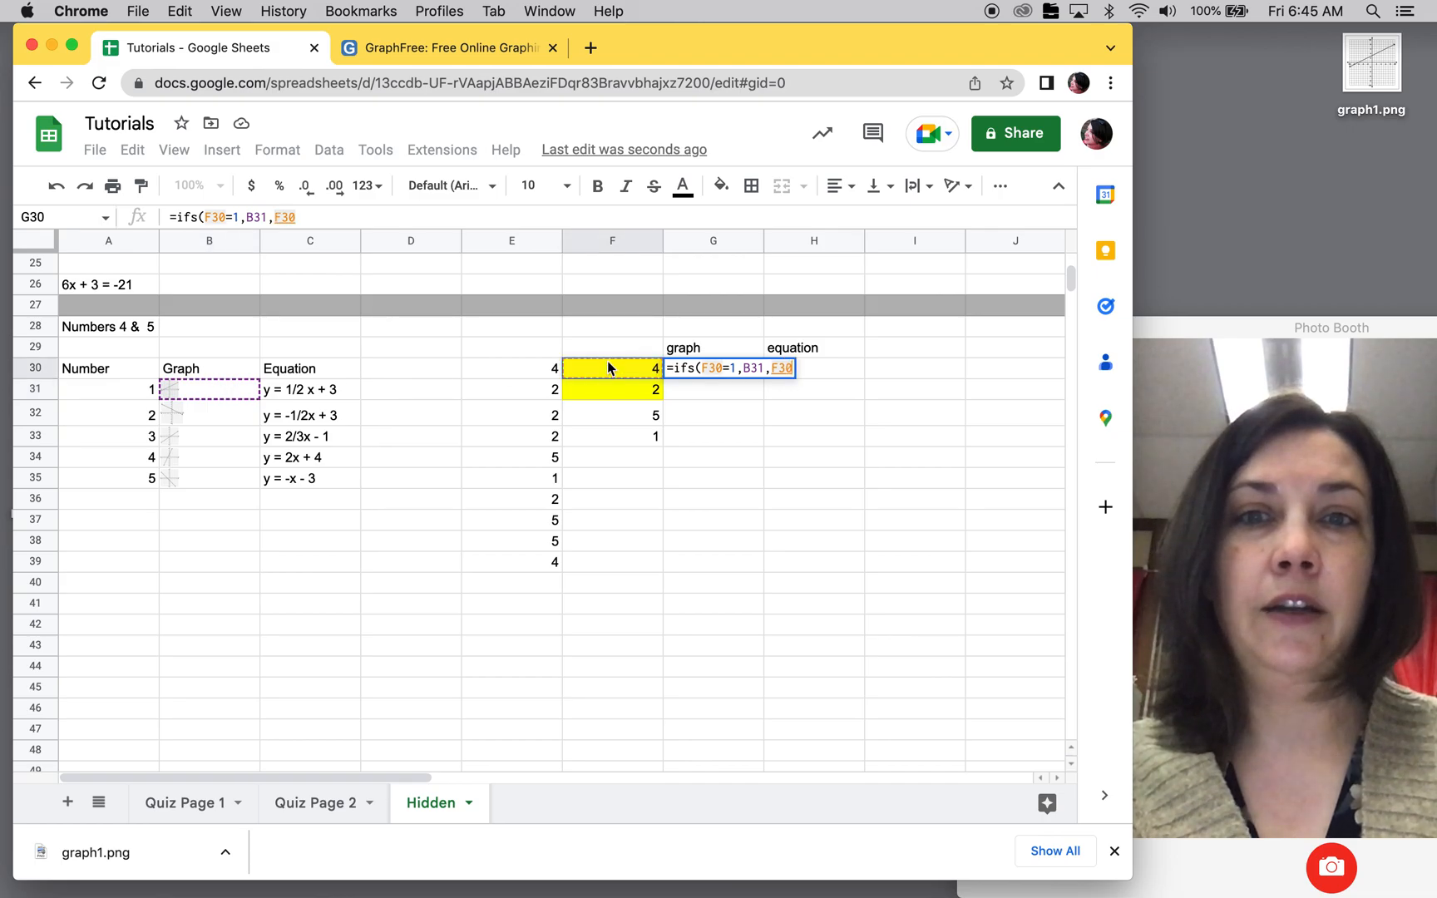
text(=2)
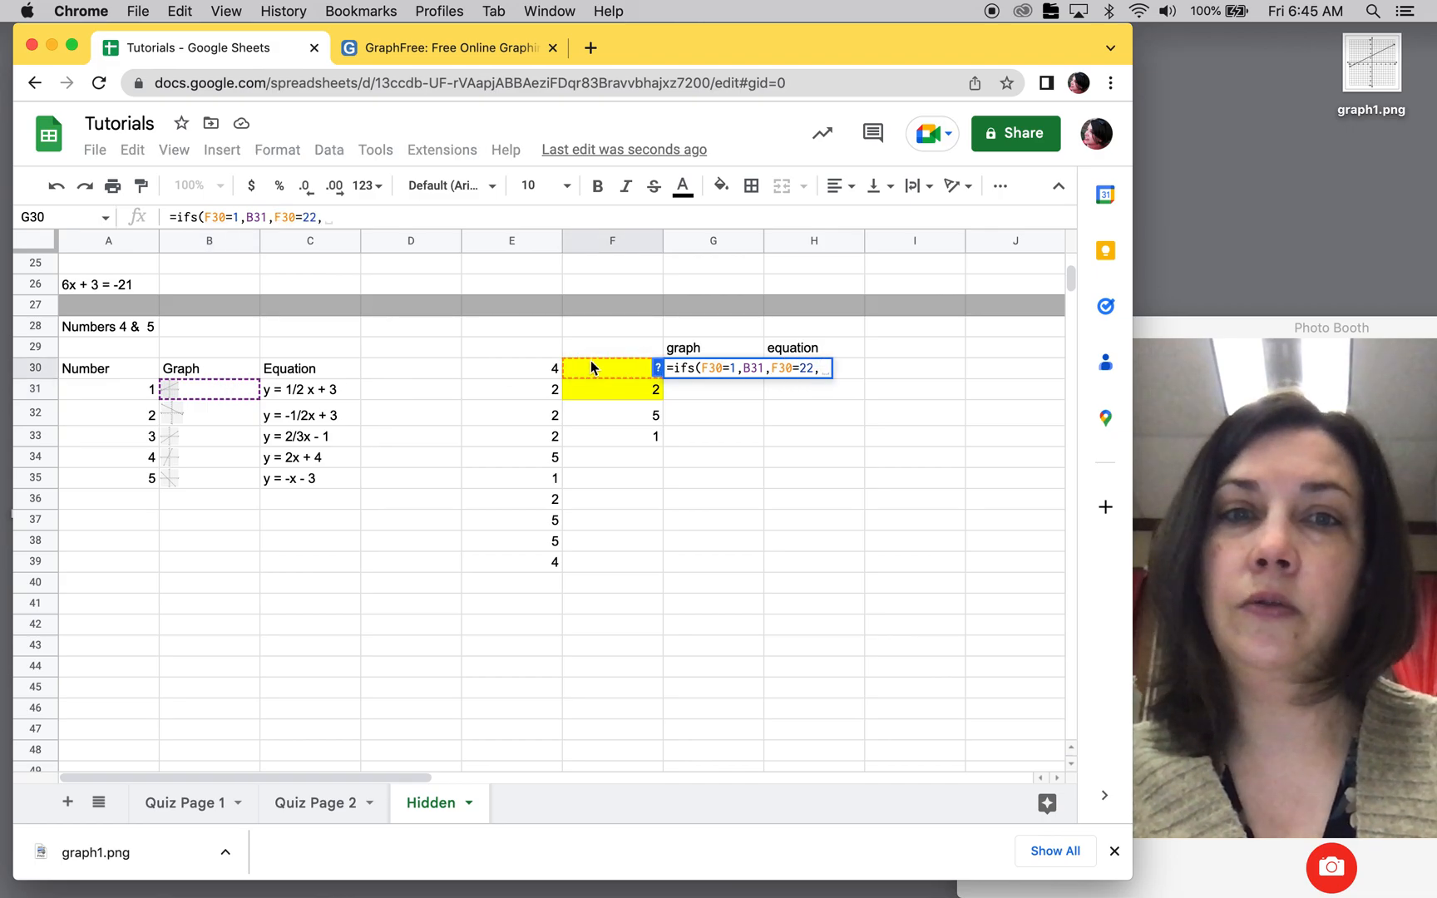
text(,)
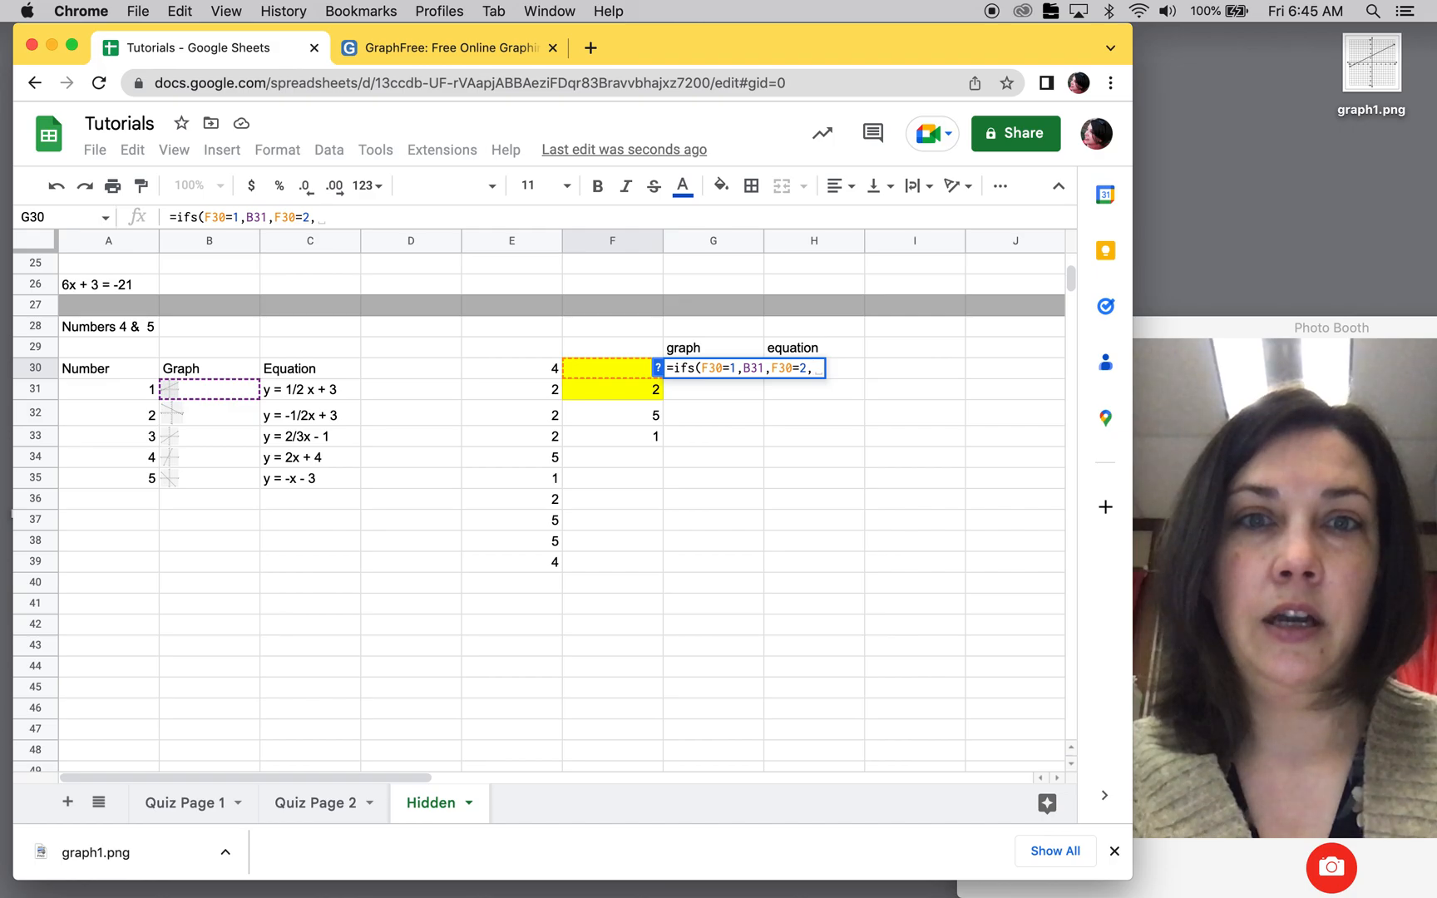
click(239, 407)
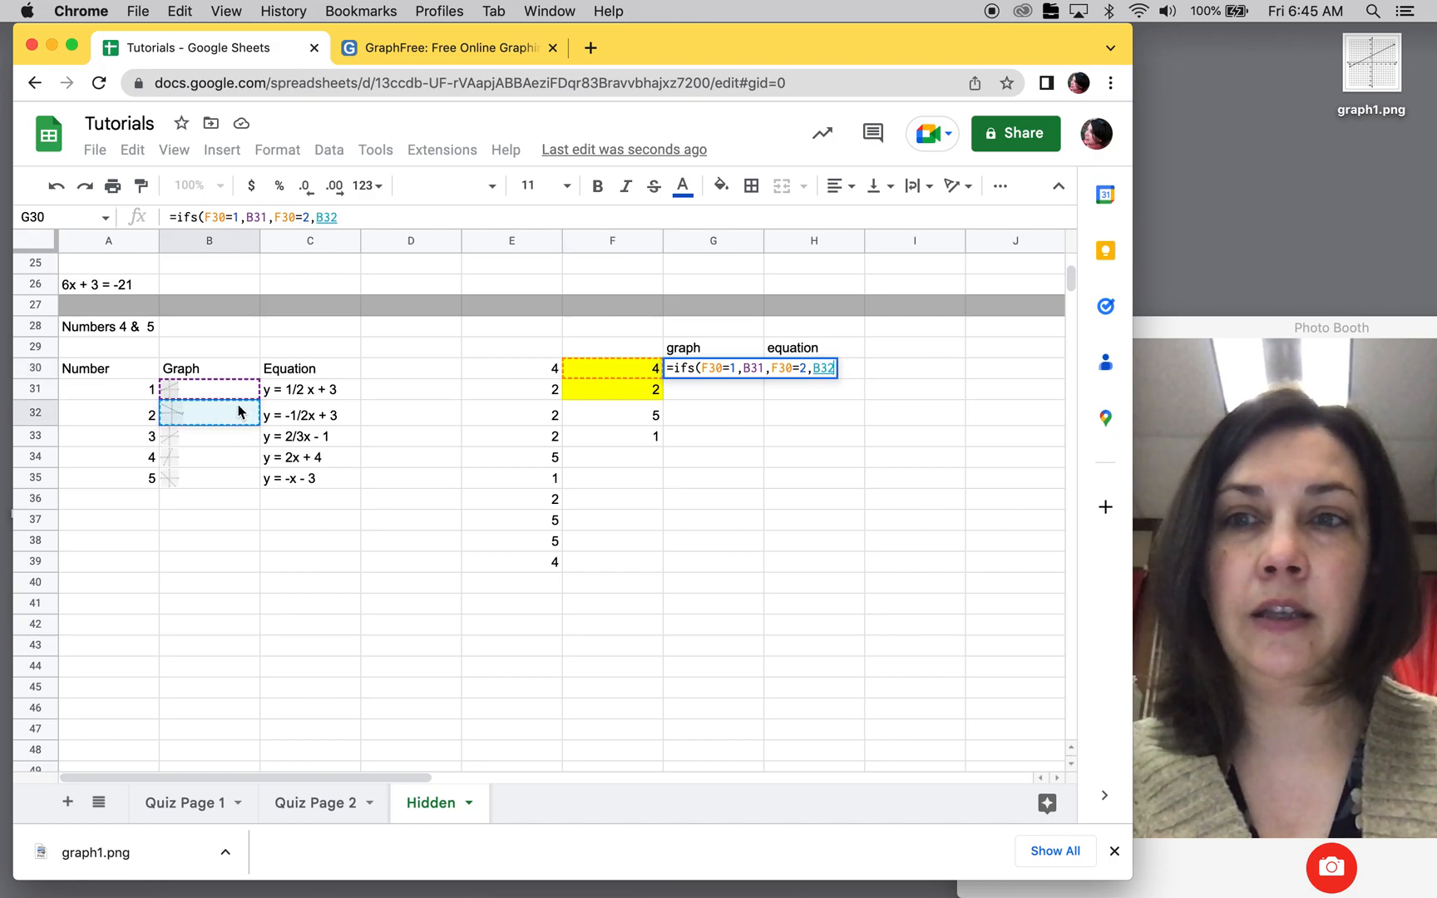
text(,)
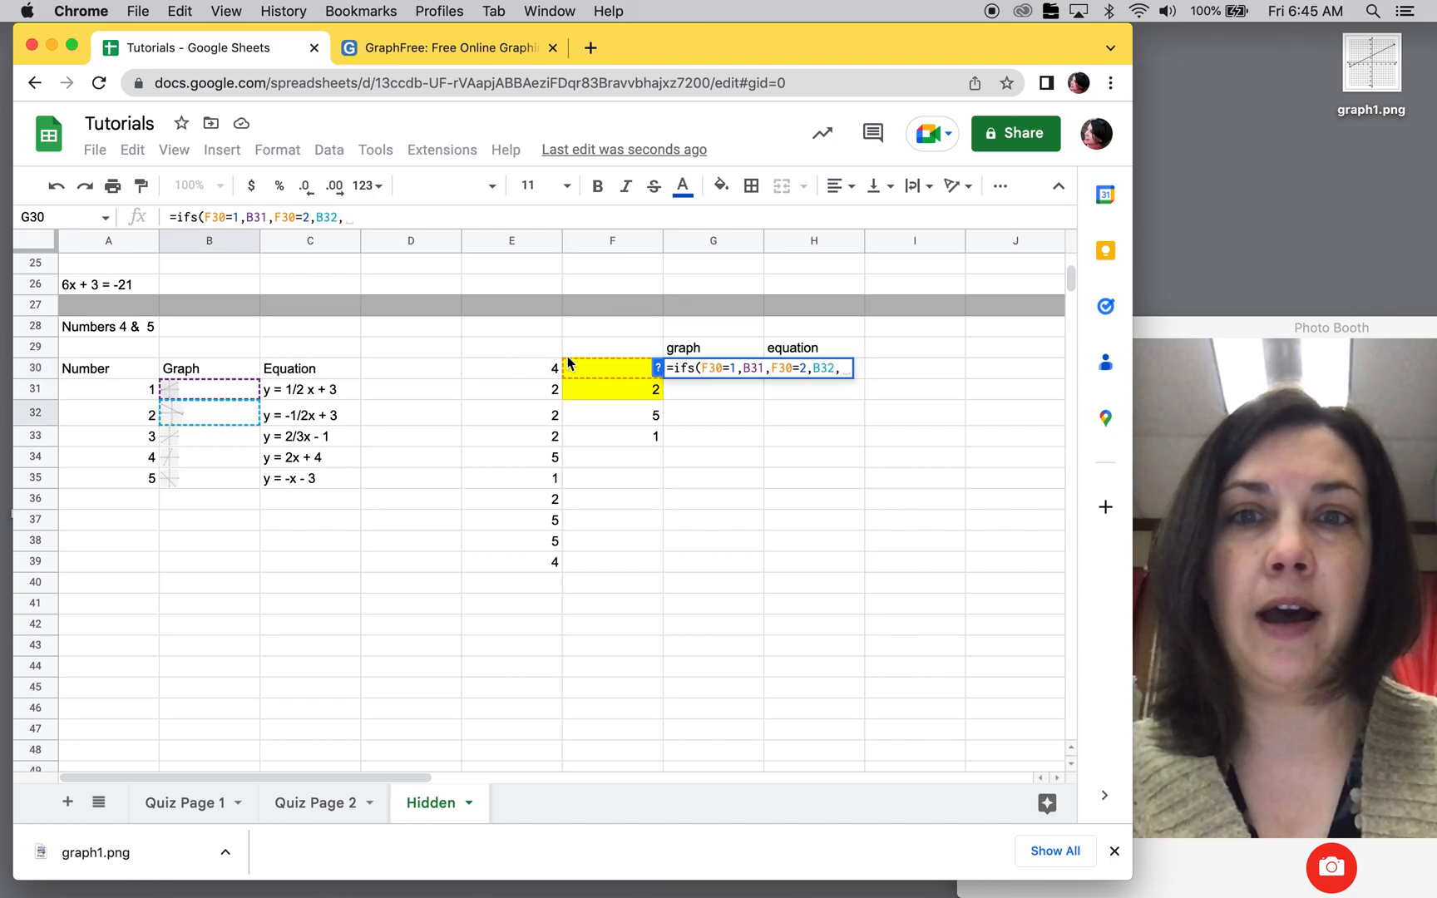
click(603, 374)
text(=3,)
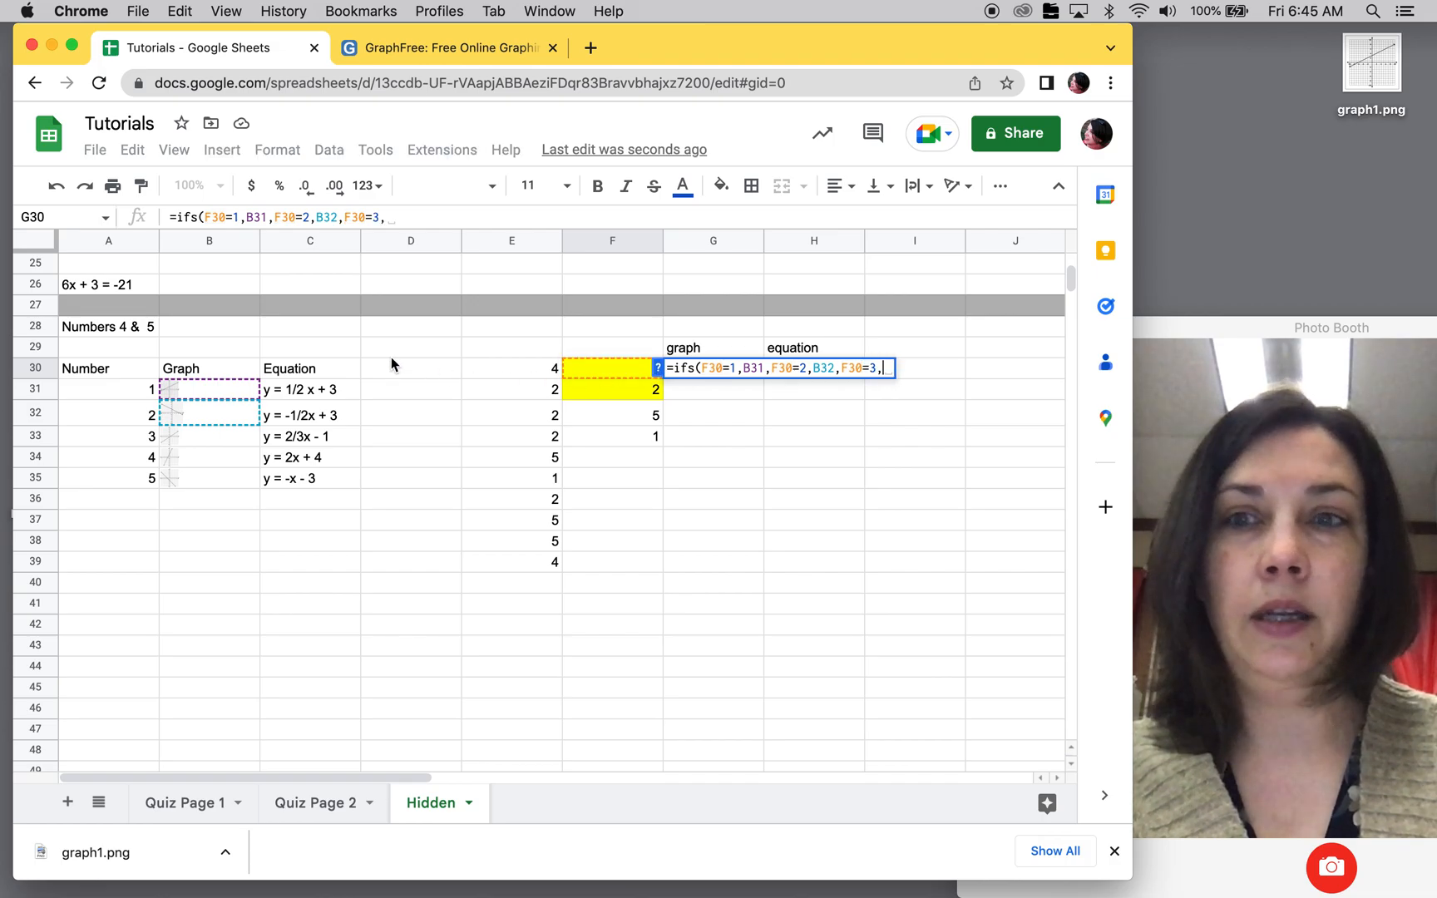
click(237, 437)
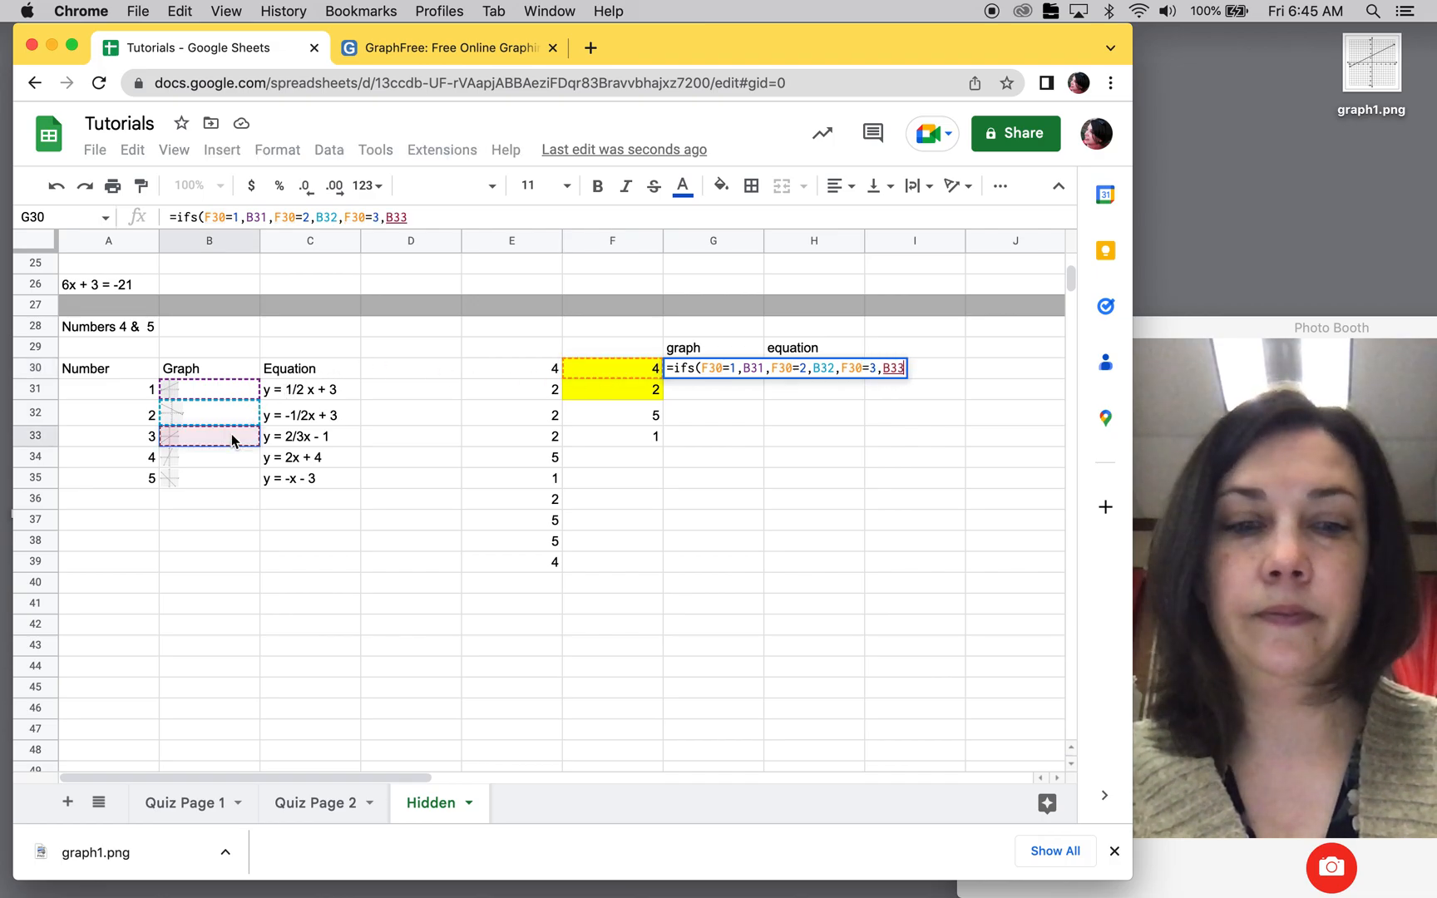
Step: Complete the IFS formula in G30 so it returns B34 when F30=4 and B35 when F30=5
text(,)
click(588, 368)
text(=4,)
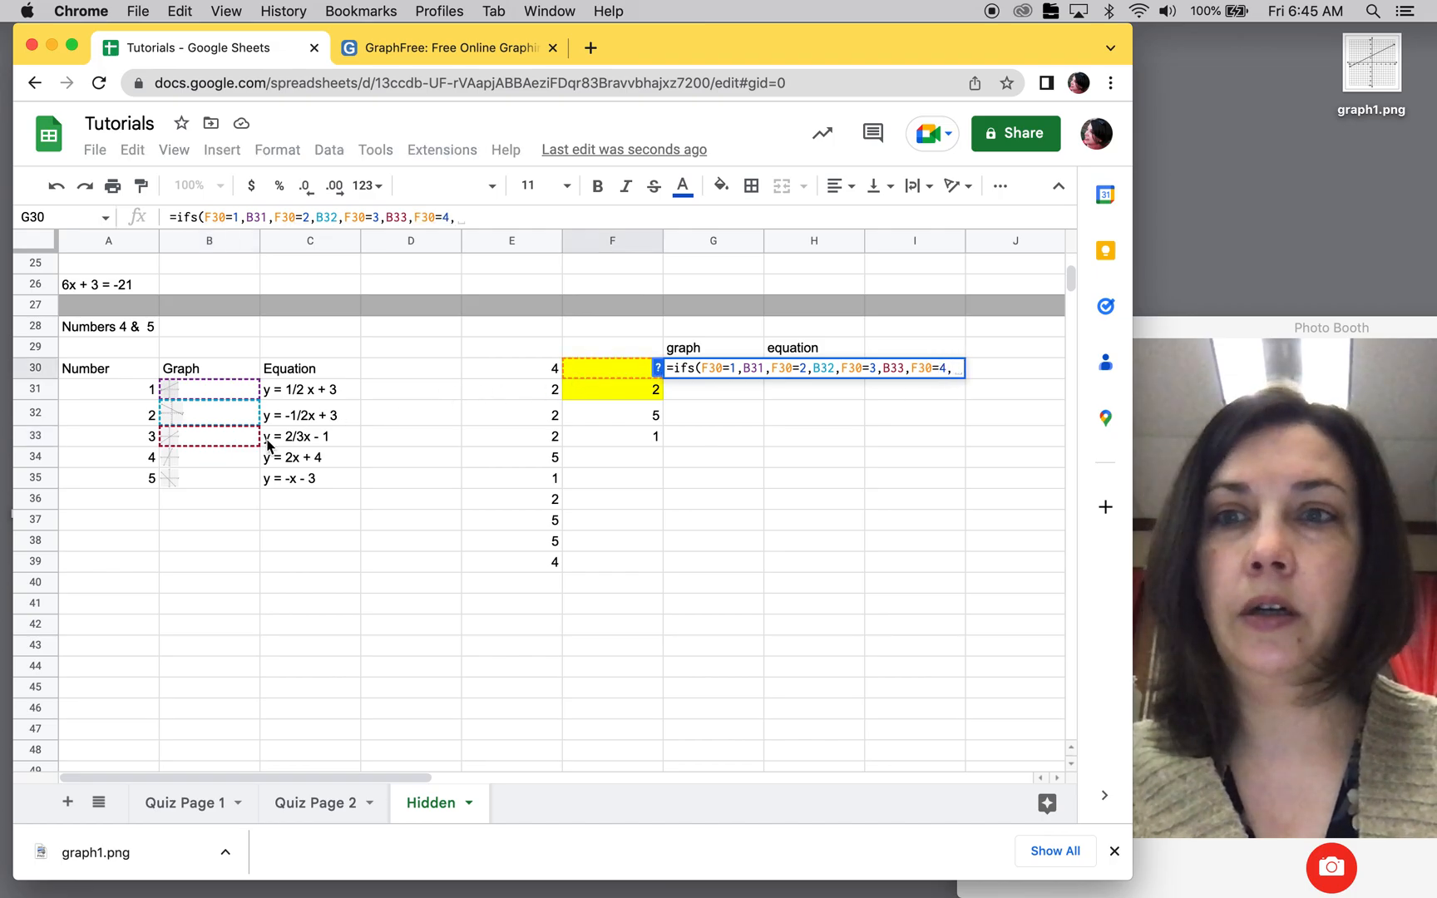
click(207, 458)
text(,)
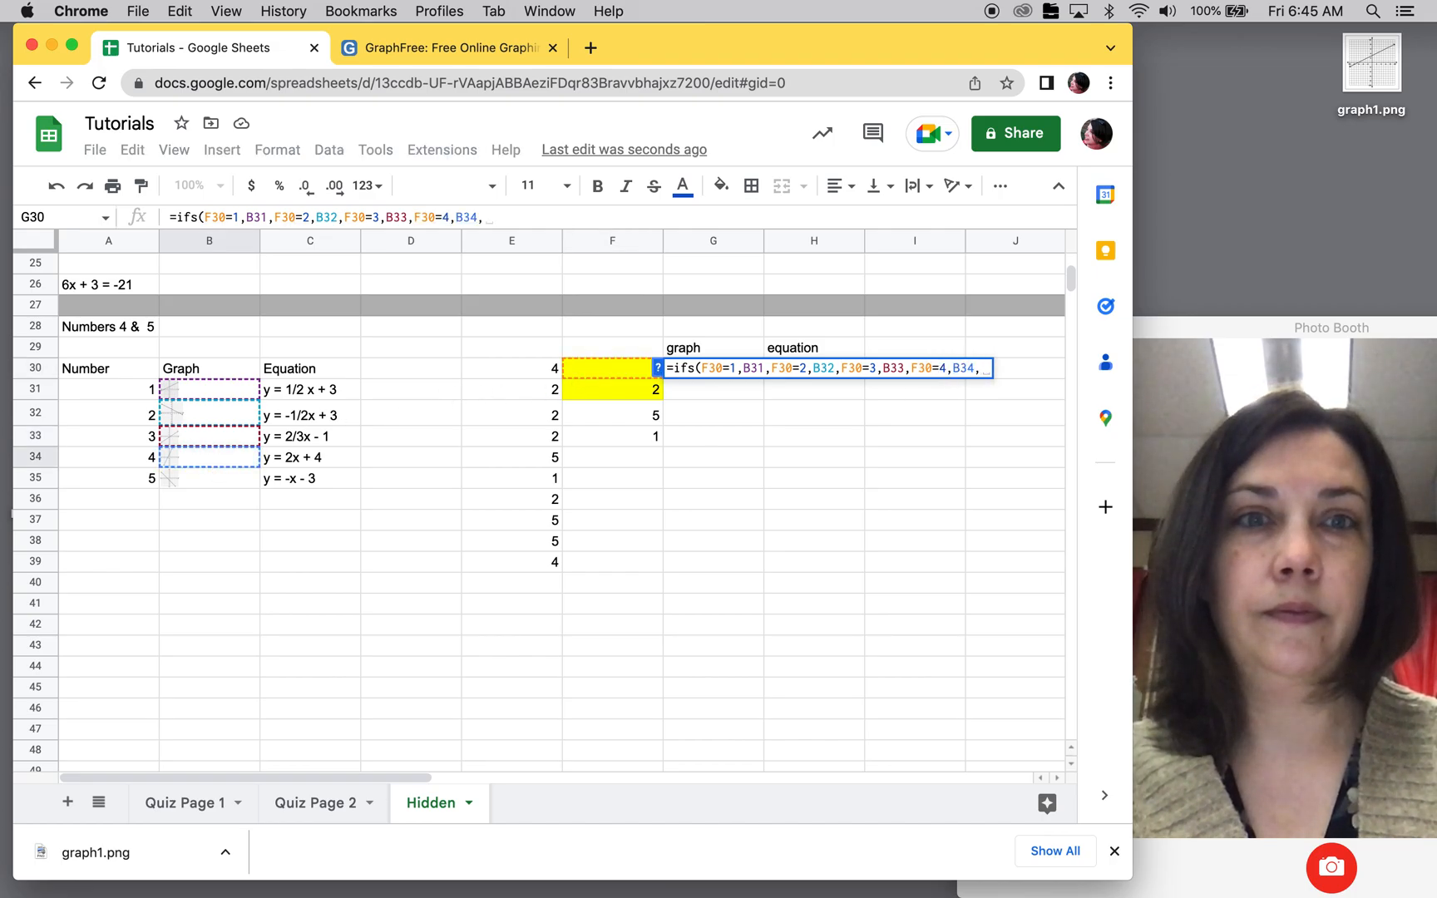
click(590, 366)
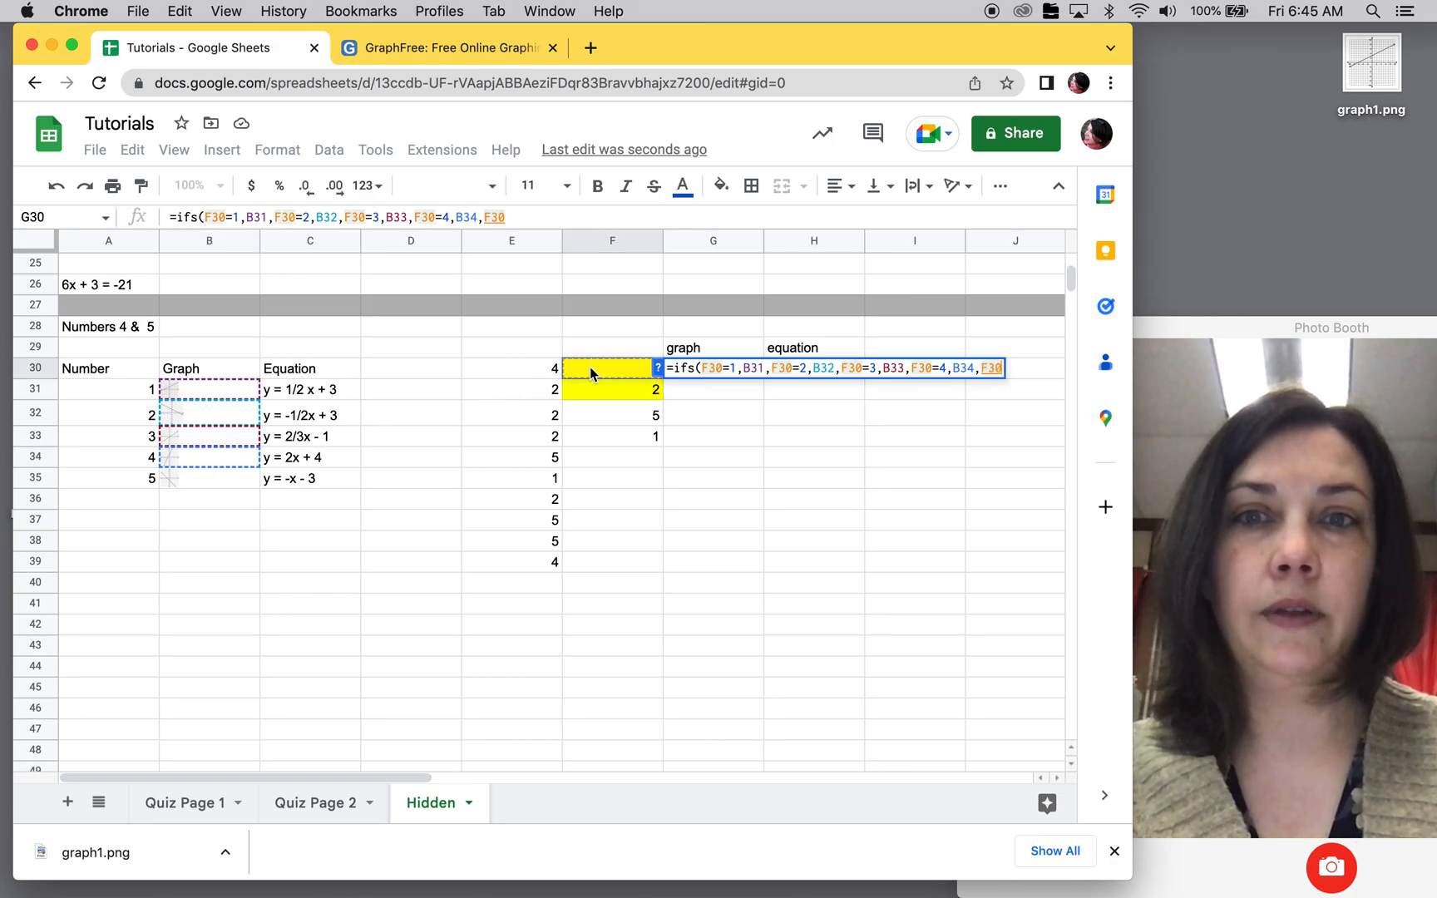
text(=5,)
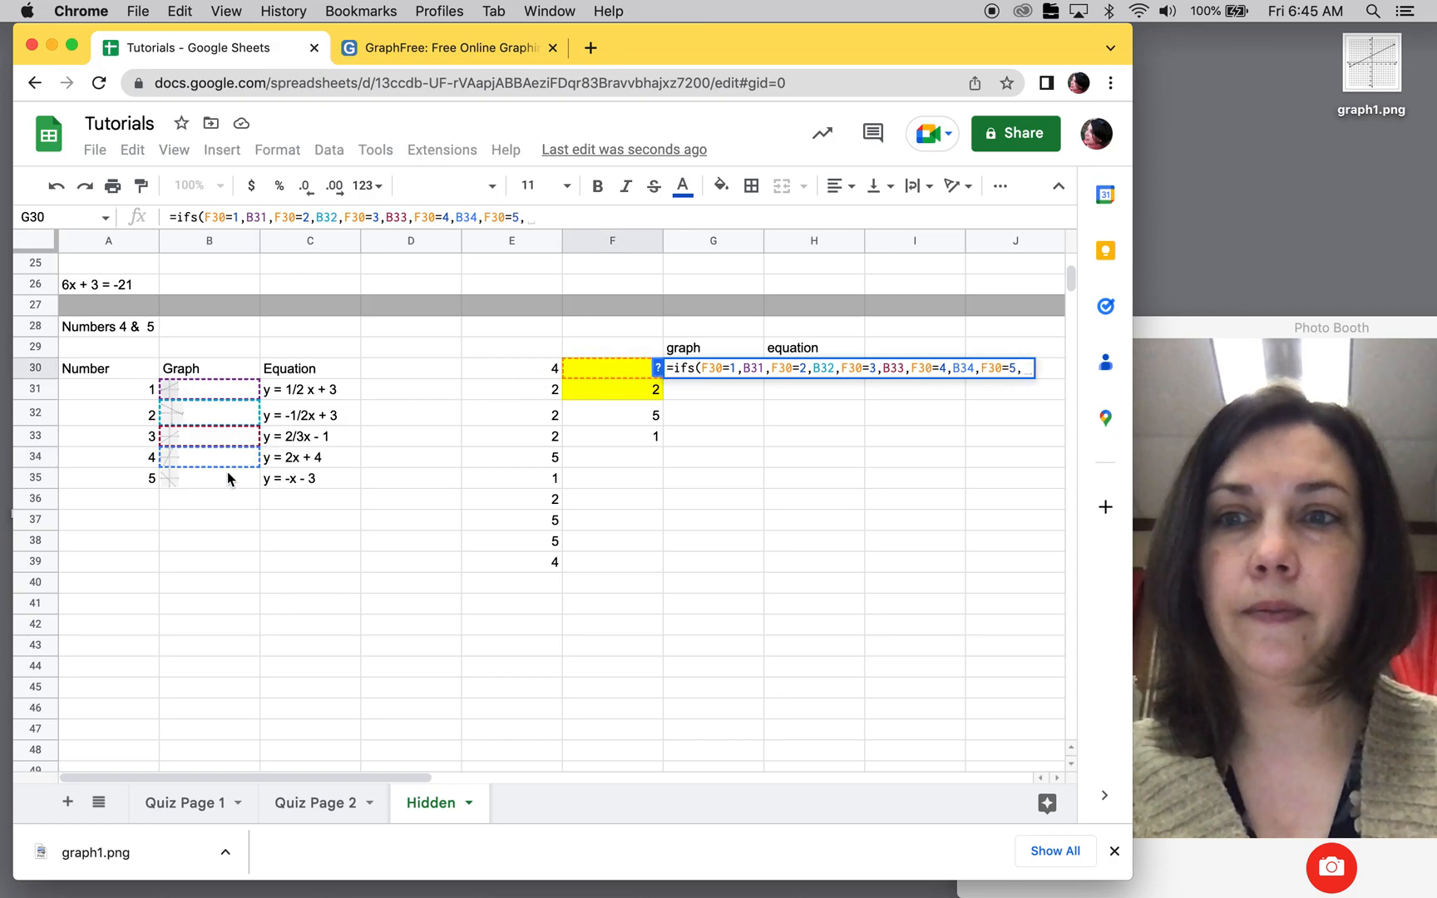
click(227, 479)
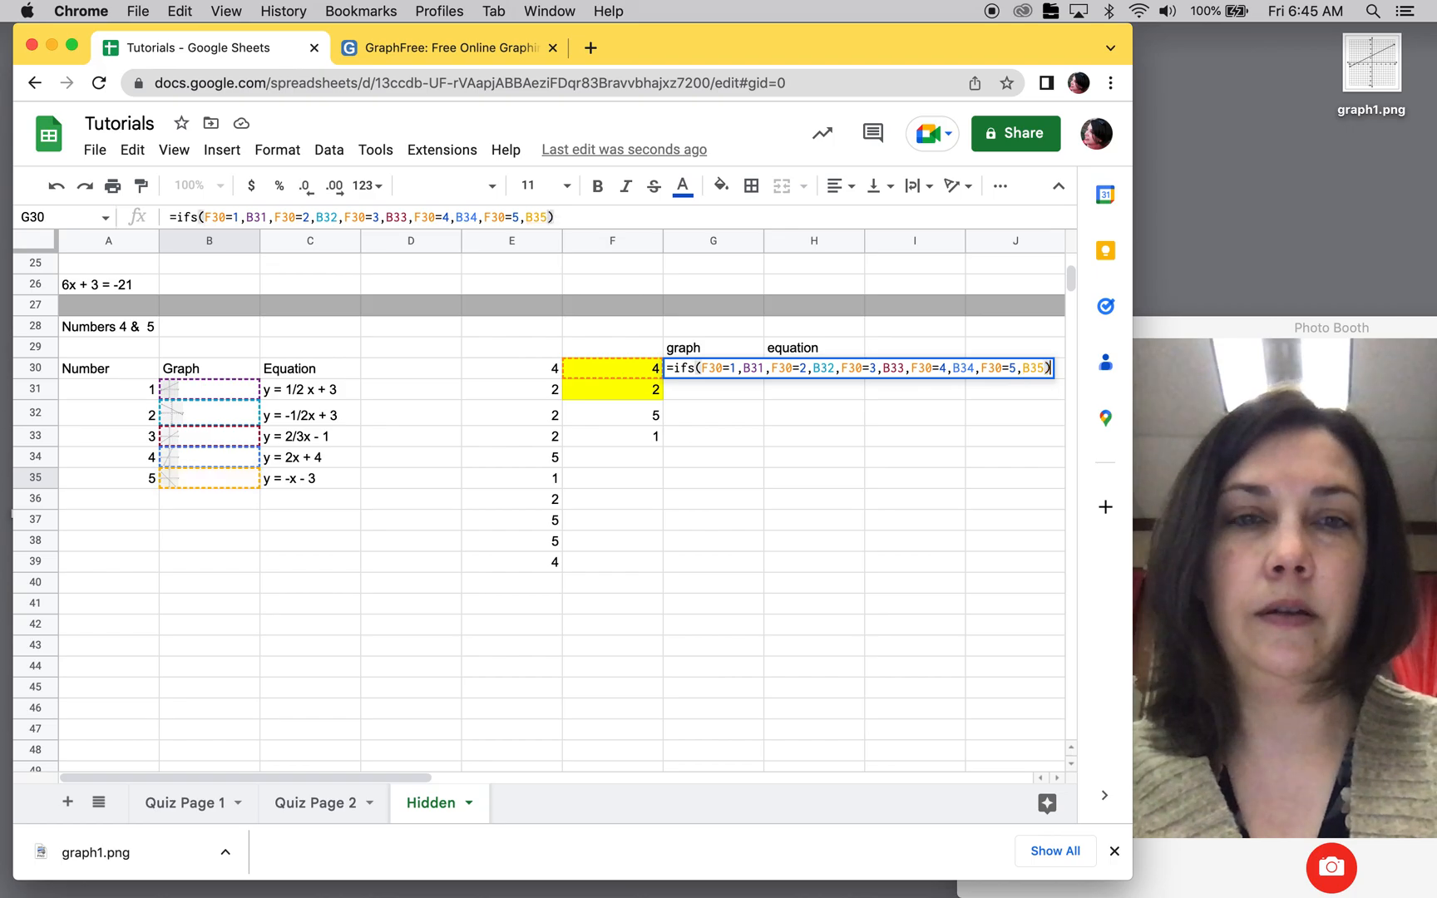
key(Return)
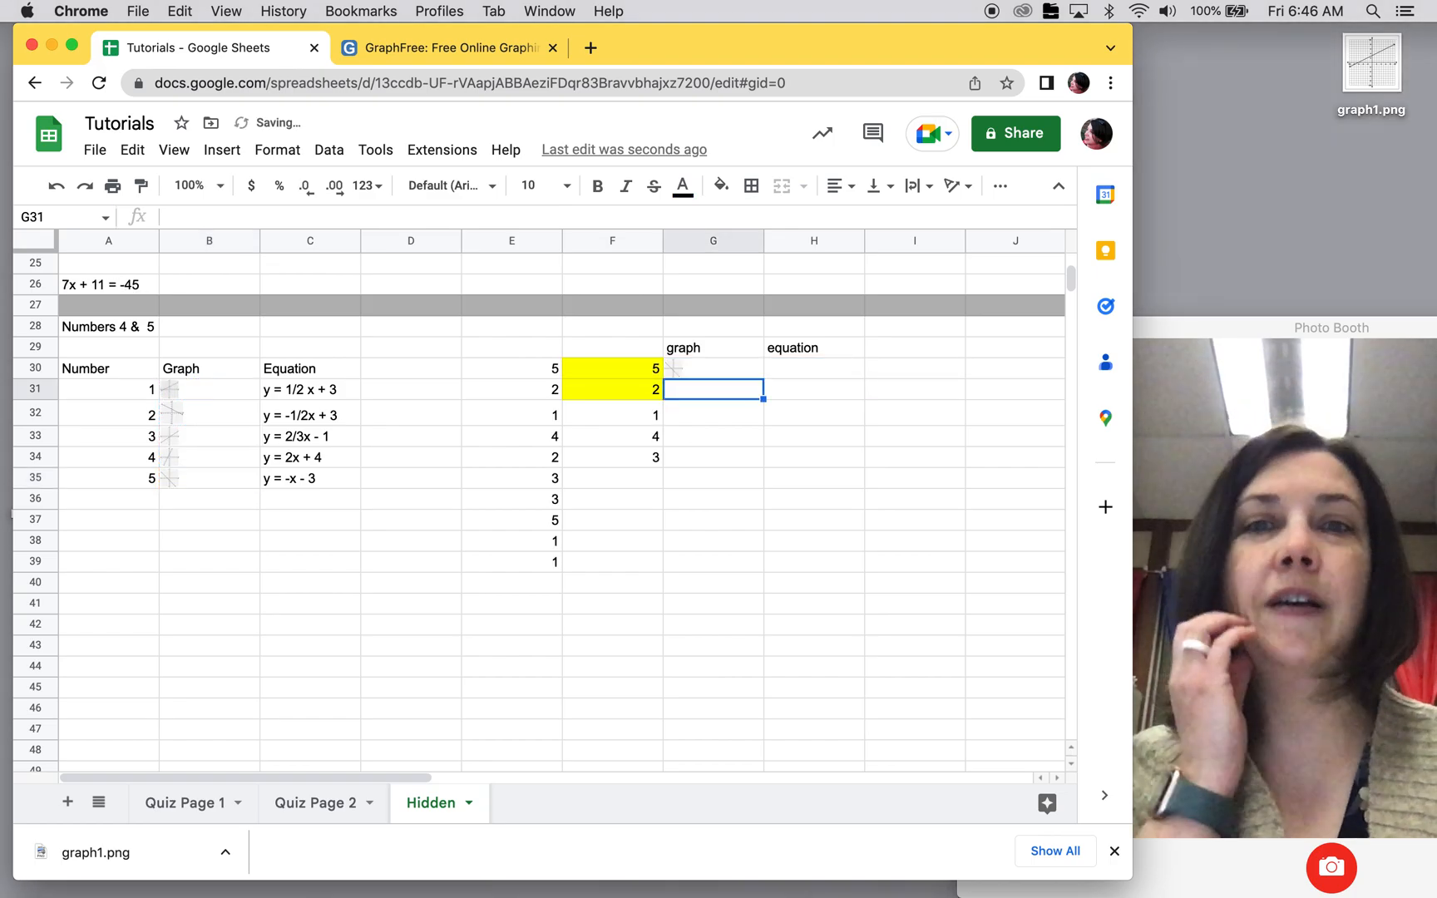
Step: Copy the IFS formula from G30 across to H30 in the equation column
click(727, 356)
click(727, 369)
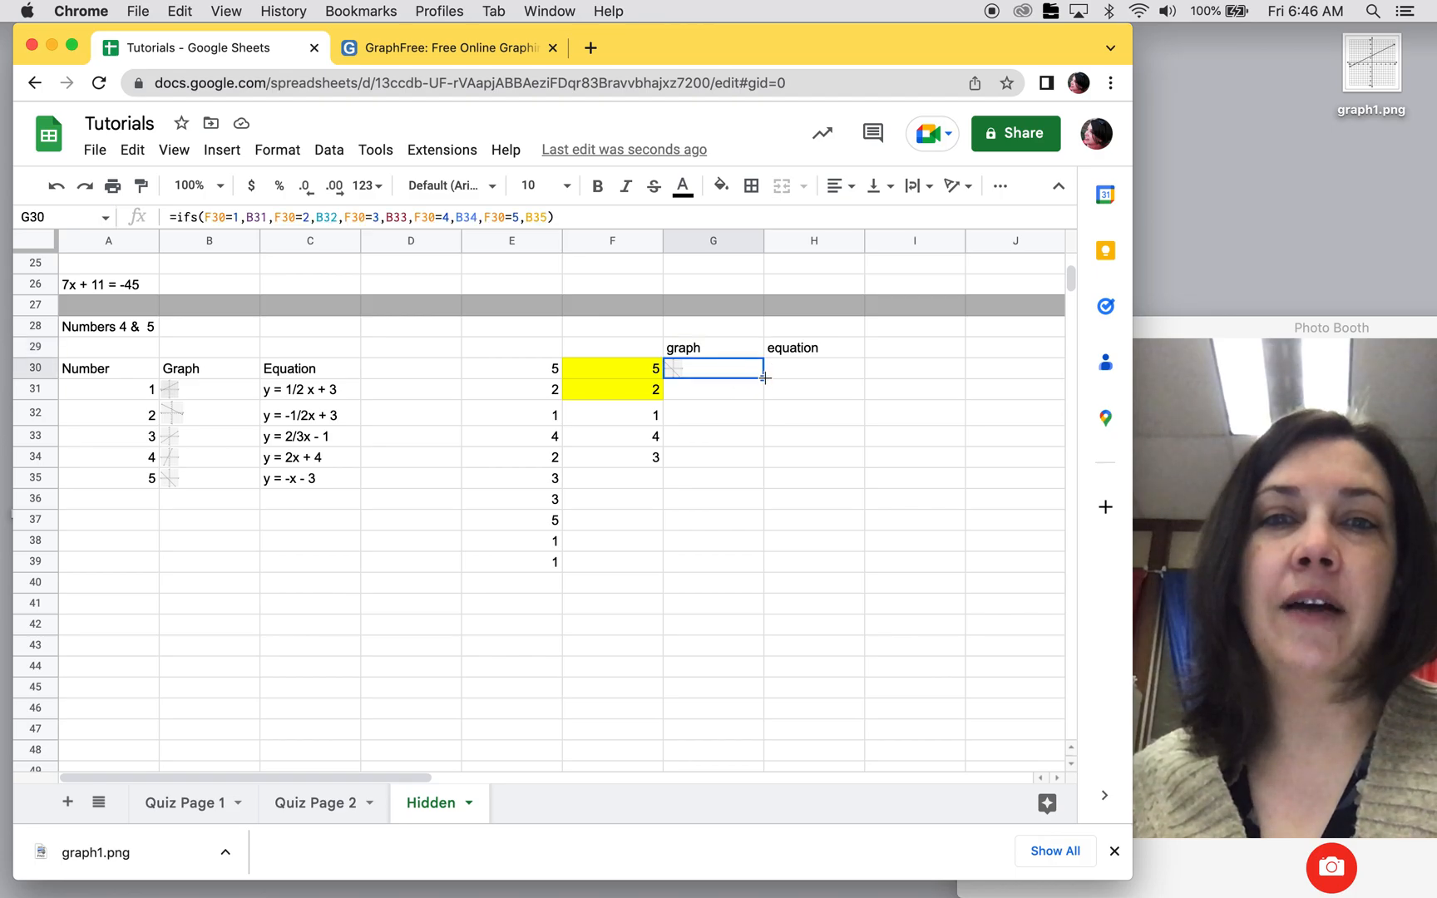
drag(765, 378, 819, 371)
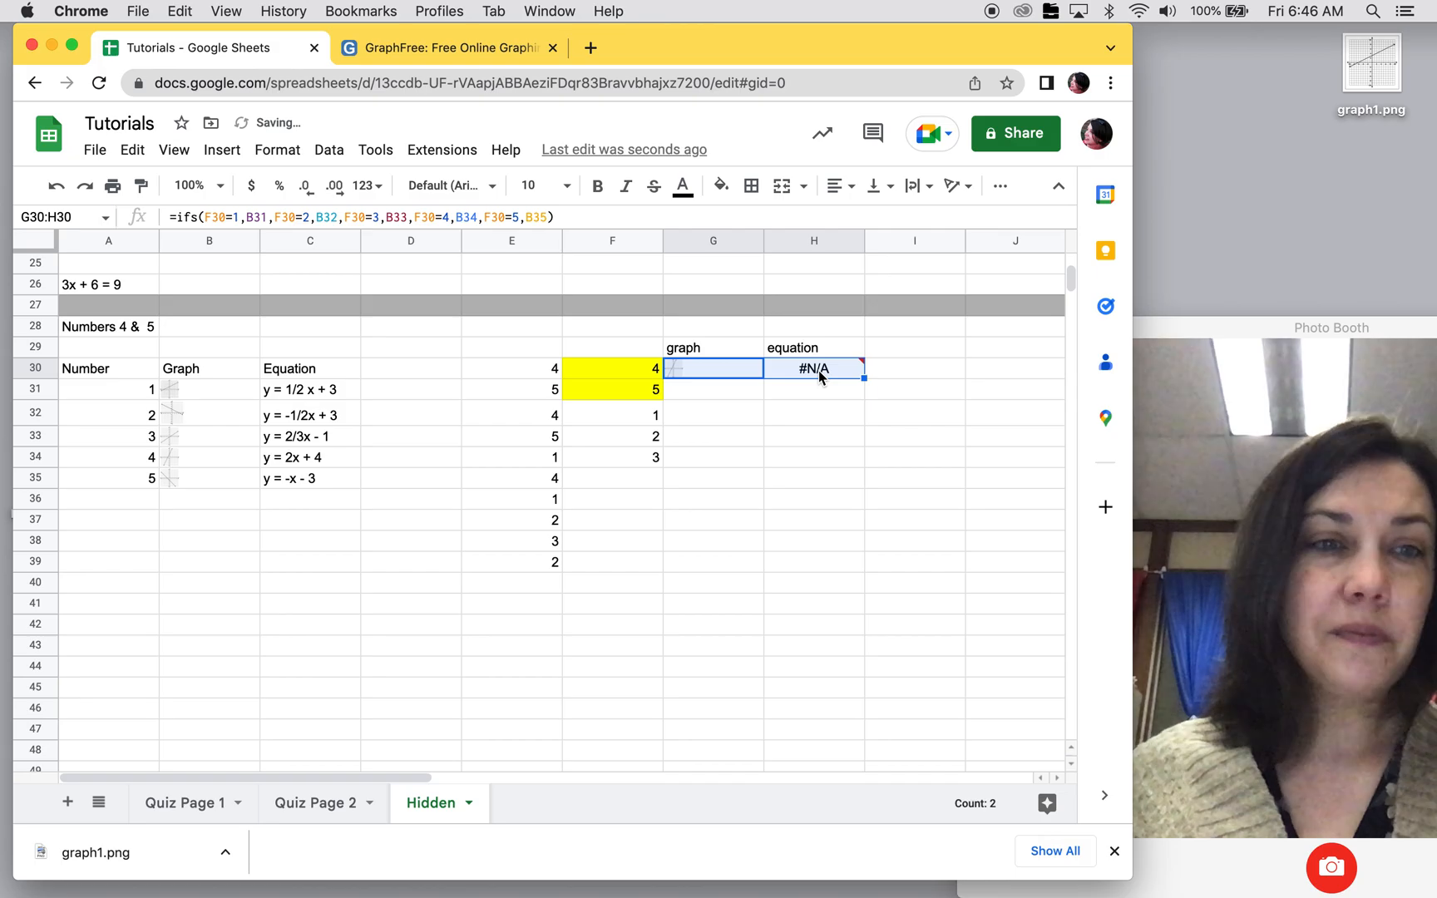
click(806, 420)
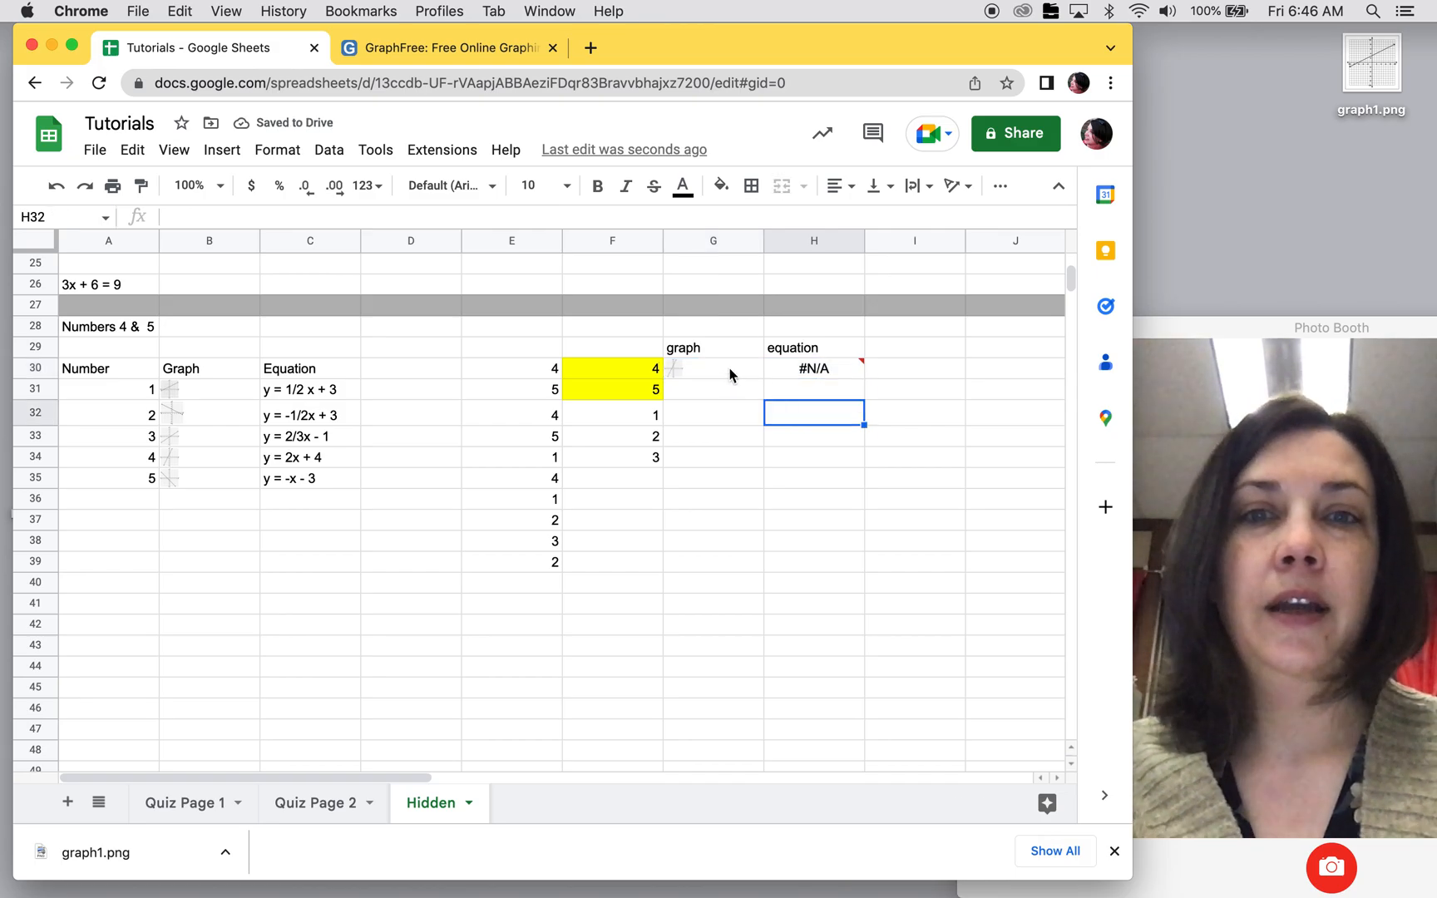
click(730, 366)
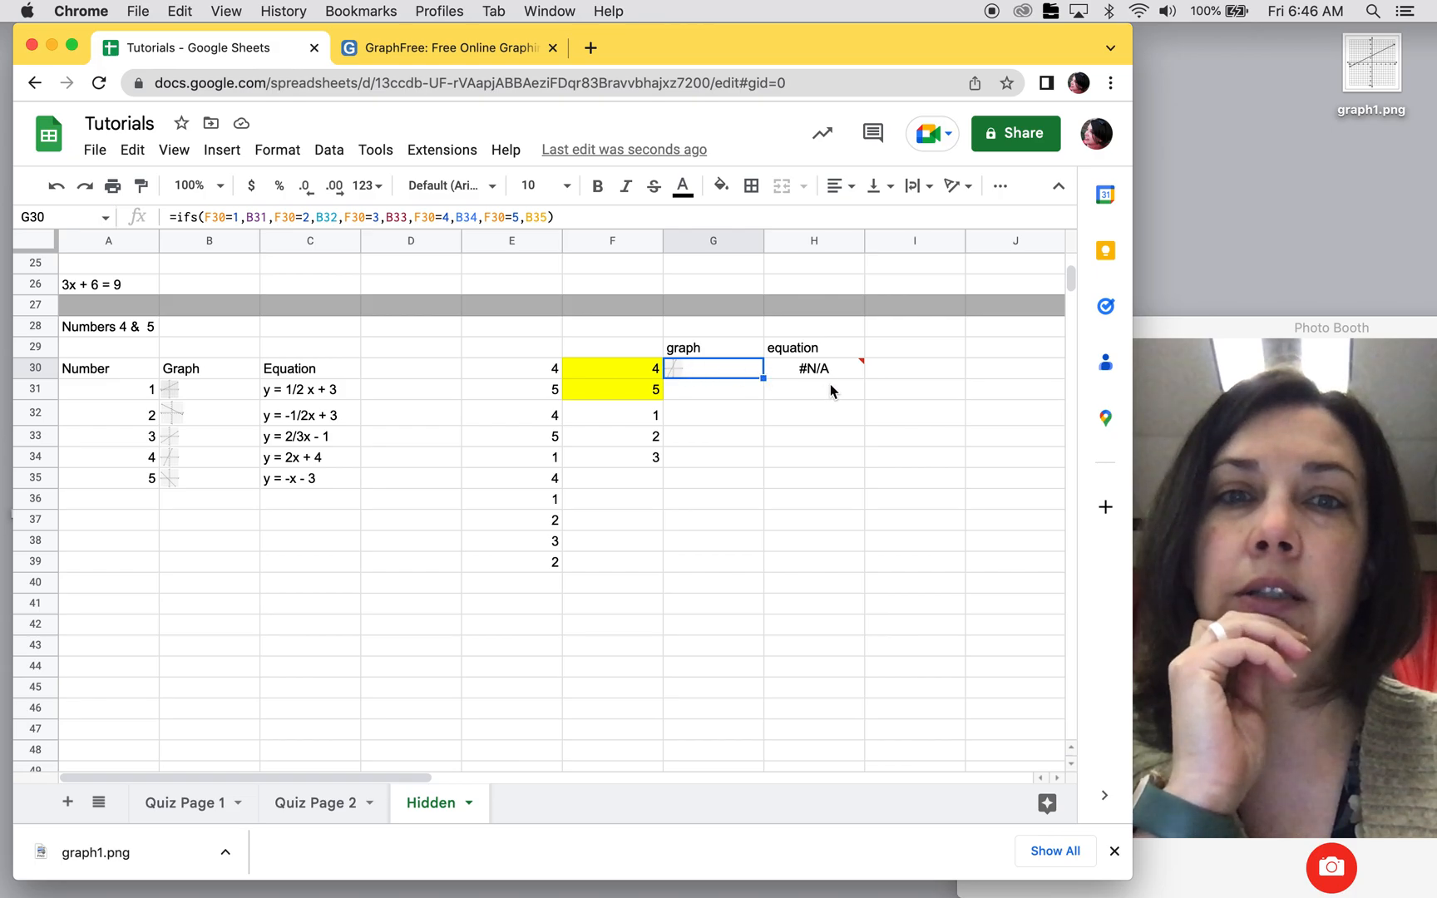
Step: In the H30 formula, change the references in the first two conditions to F30=1 and F30=2
click(805, 371)
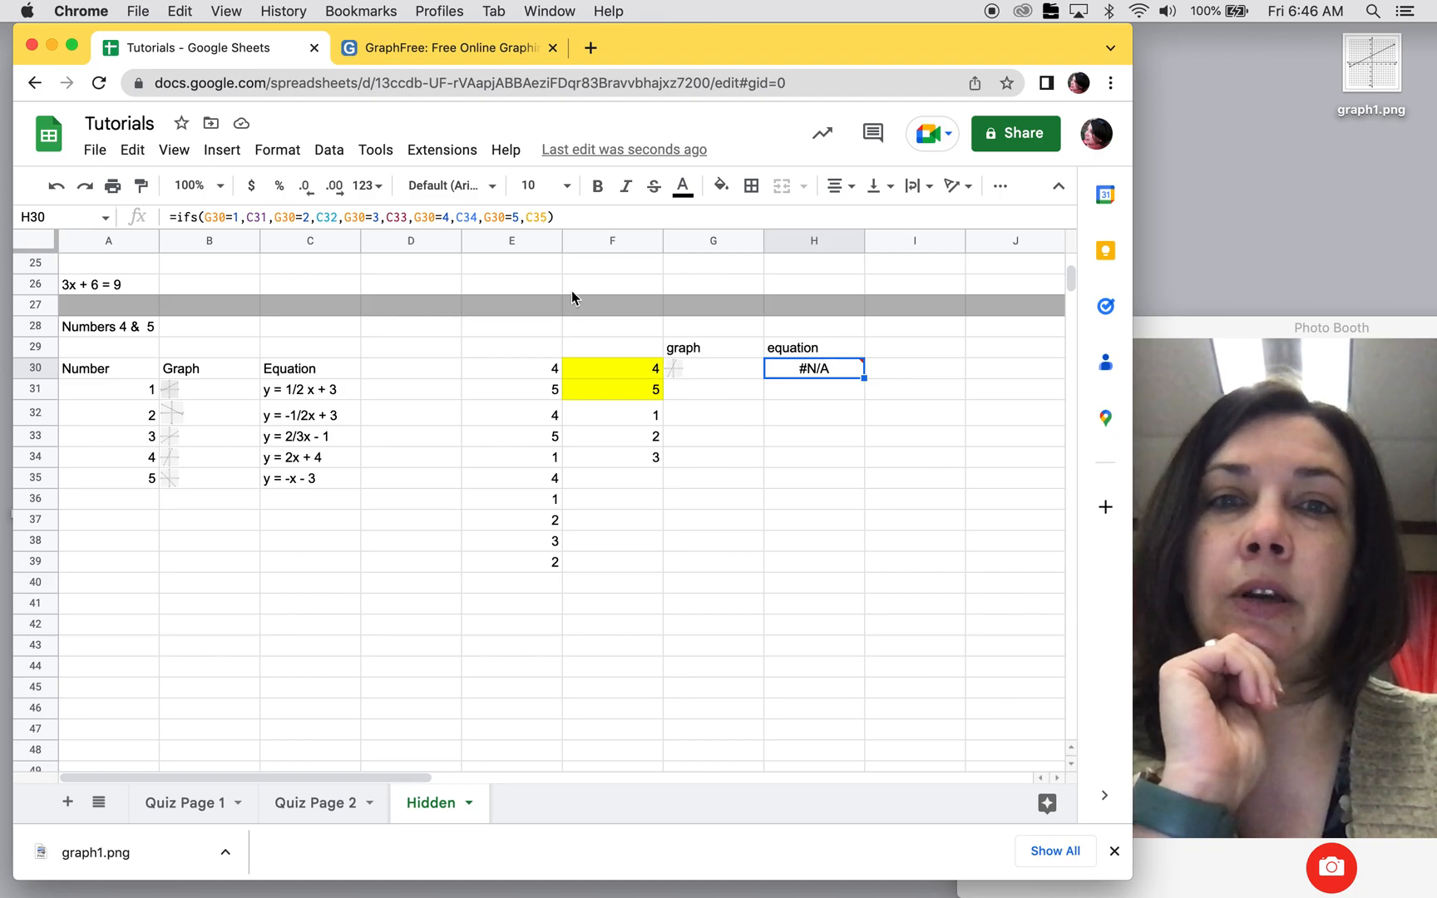
click(214, 218)
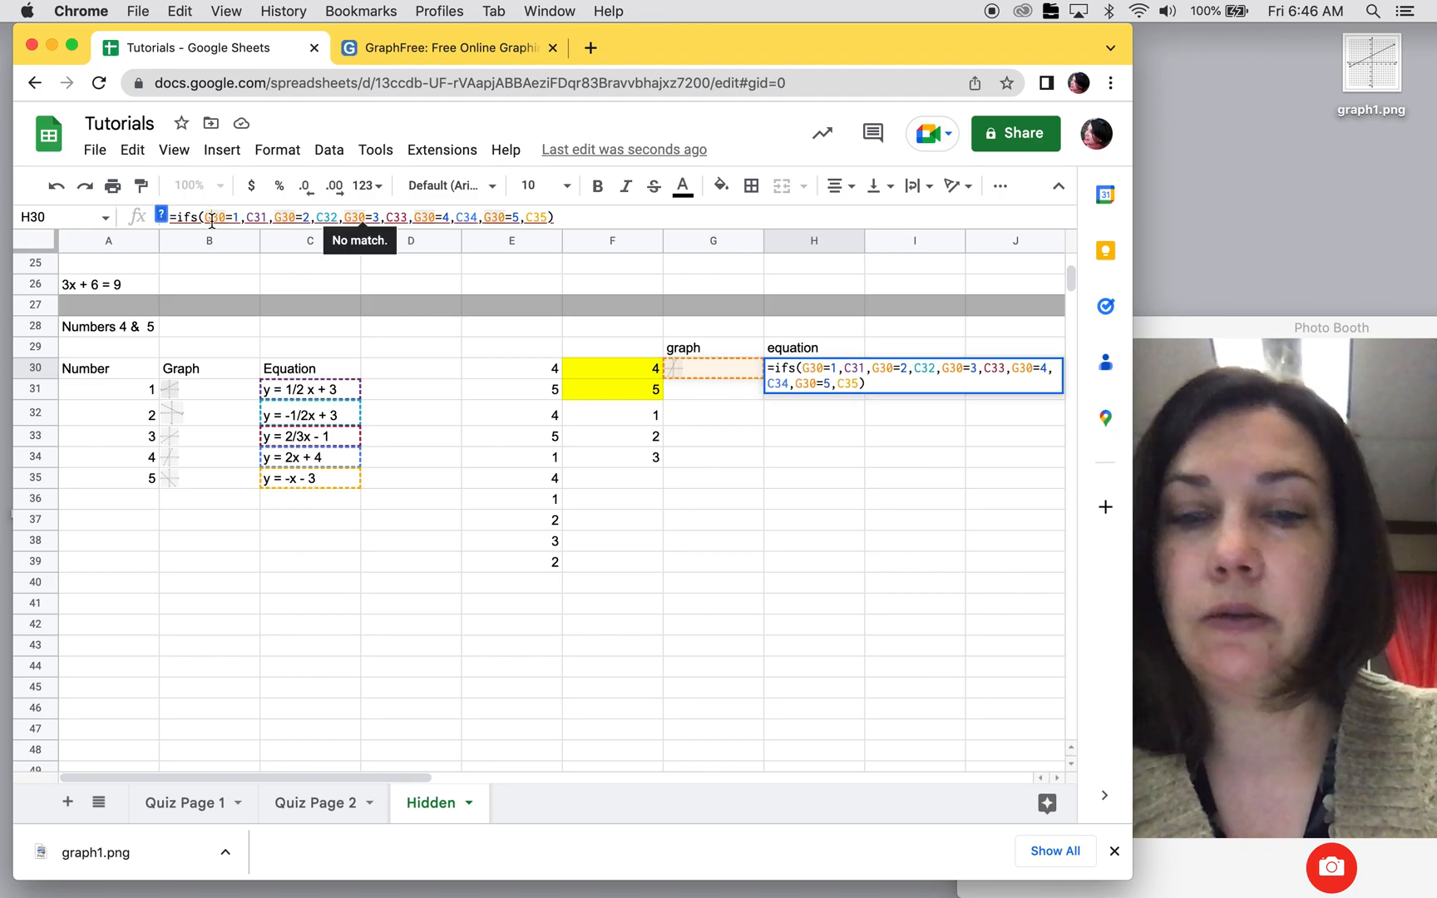
key(BackSpace)
text(F)
key(Right)
key(Right)
key(Right)
key(Right)
key(Right)
key(Right)
key(Right)
key(Right)
key(Right)
key(Right)
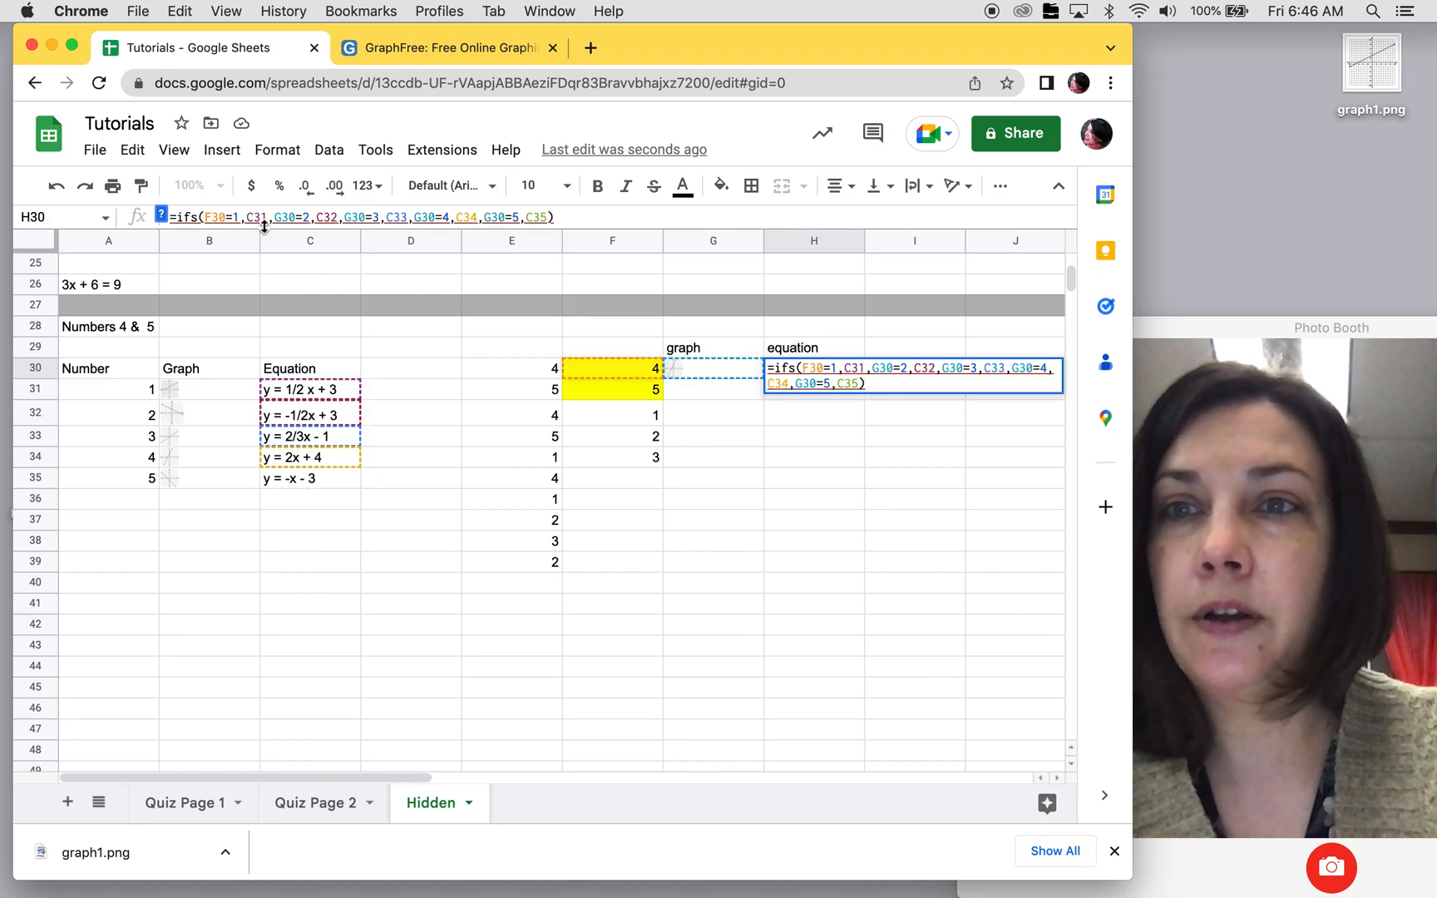
key(BackSpace)
text(F)
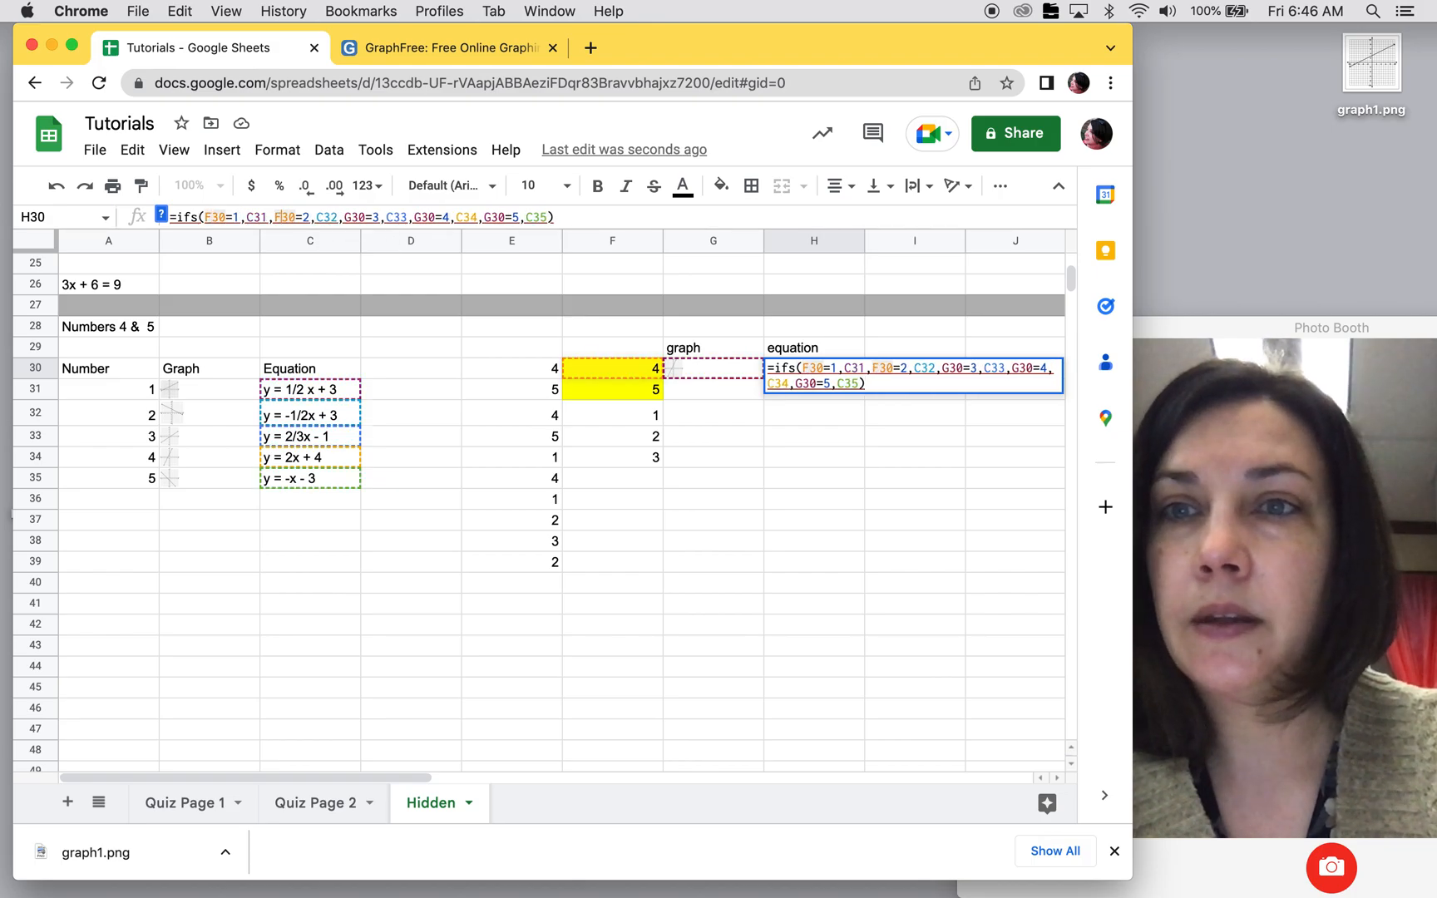
Step: Change the remaining conditions in the H30 formula to F30=3, F30=4 and F30=5, and enter the formula
click(353, 218)
key(BackSpace)
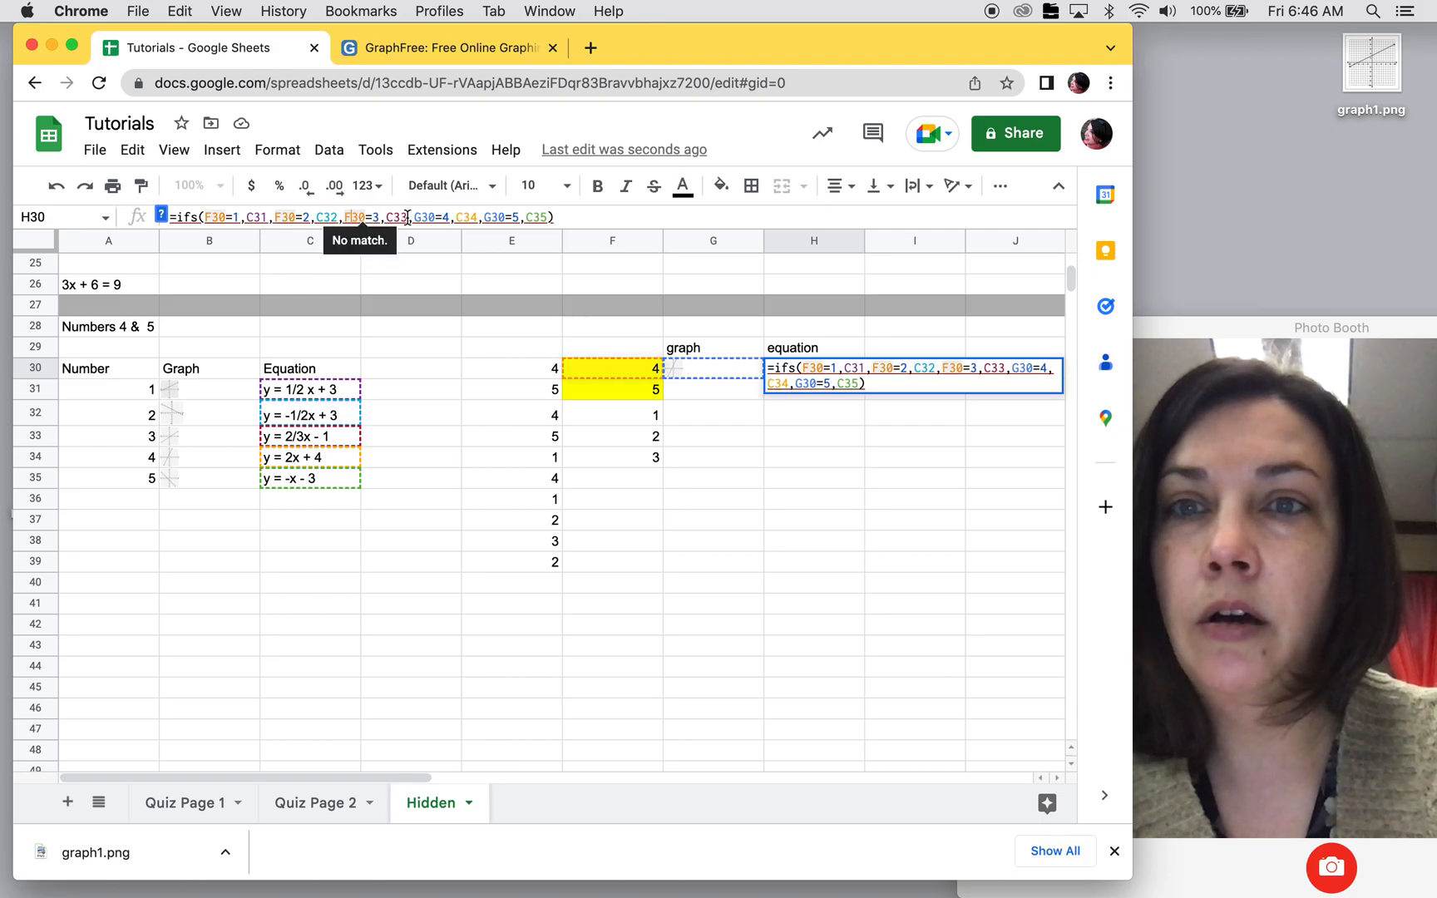
text(F)
click(422, 219)
key(BackSpace)
text(F)
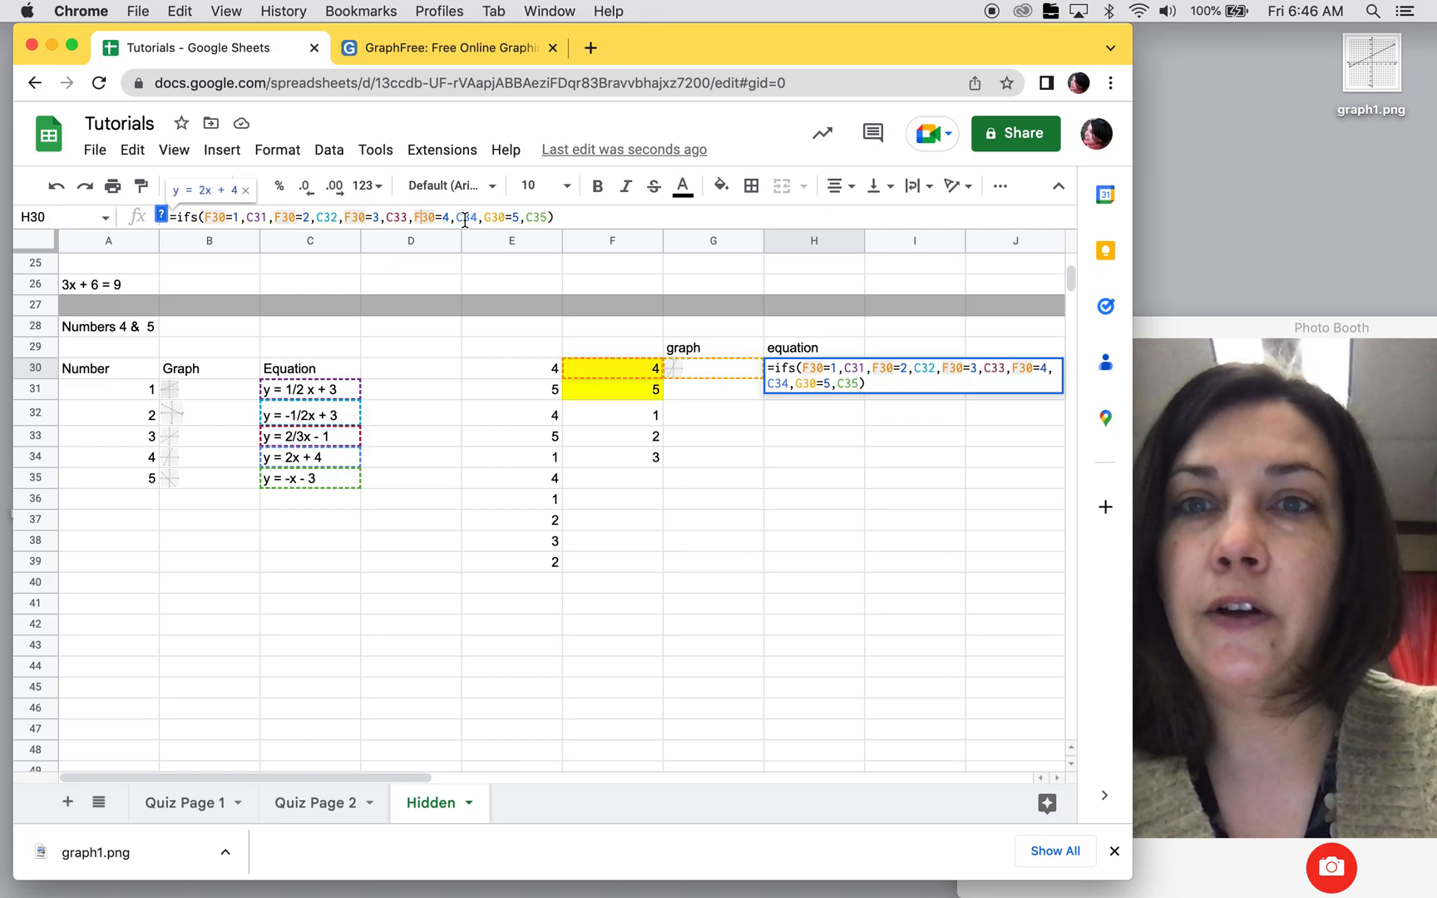
click(492, 218)
key(BackSpace)
text(F)
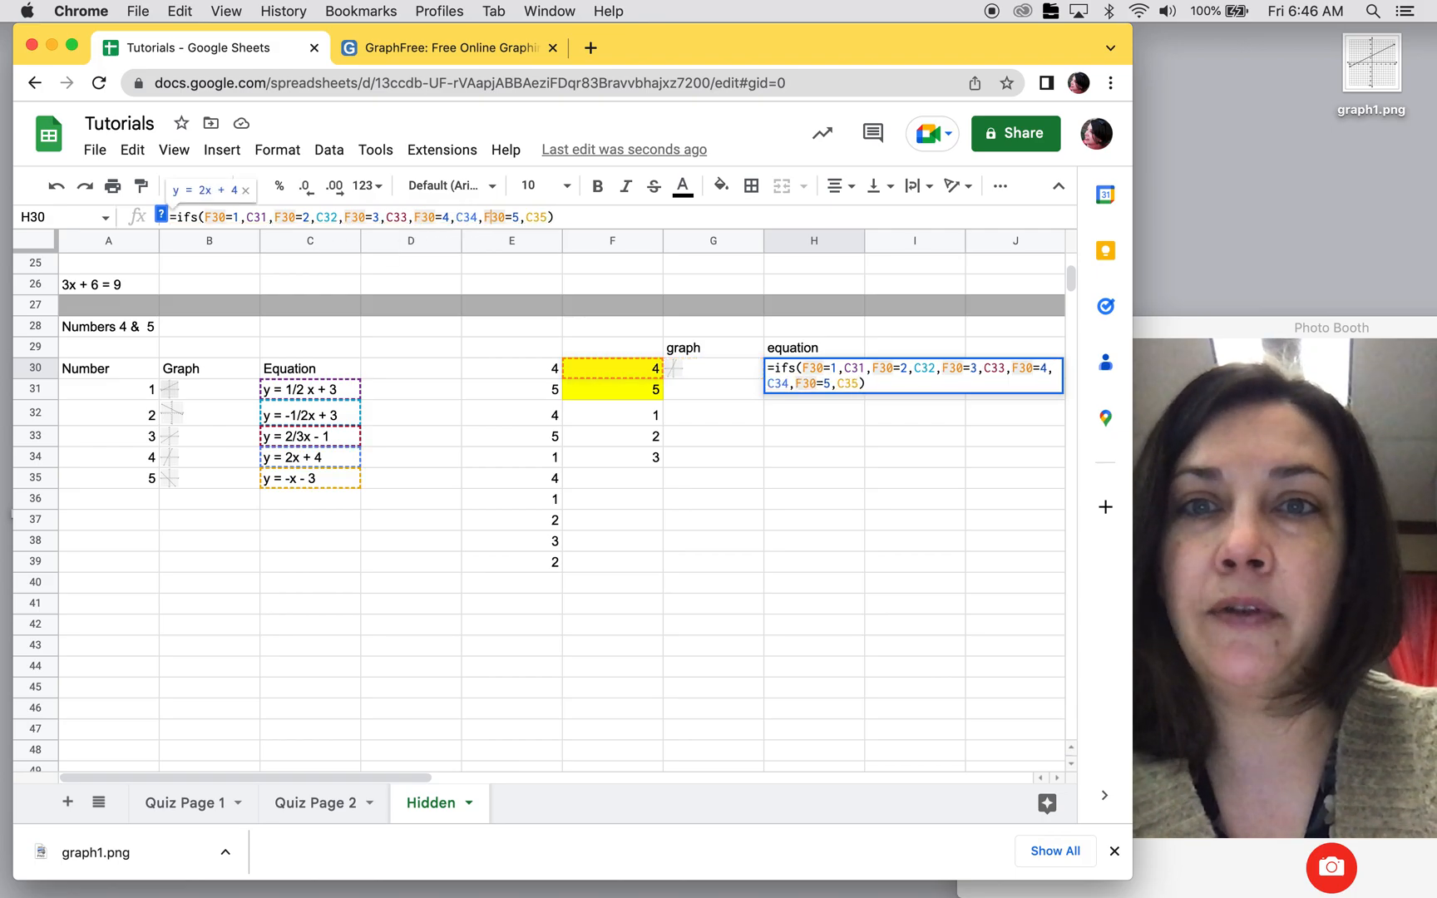
key(Return)
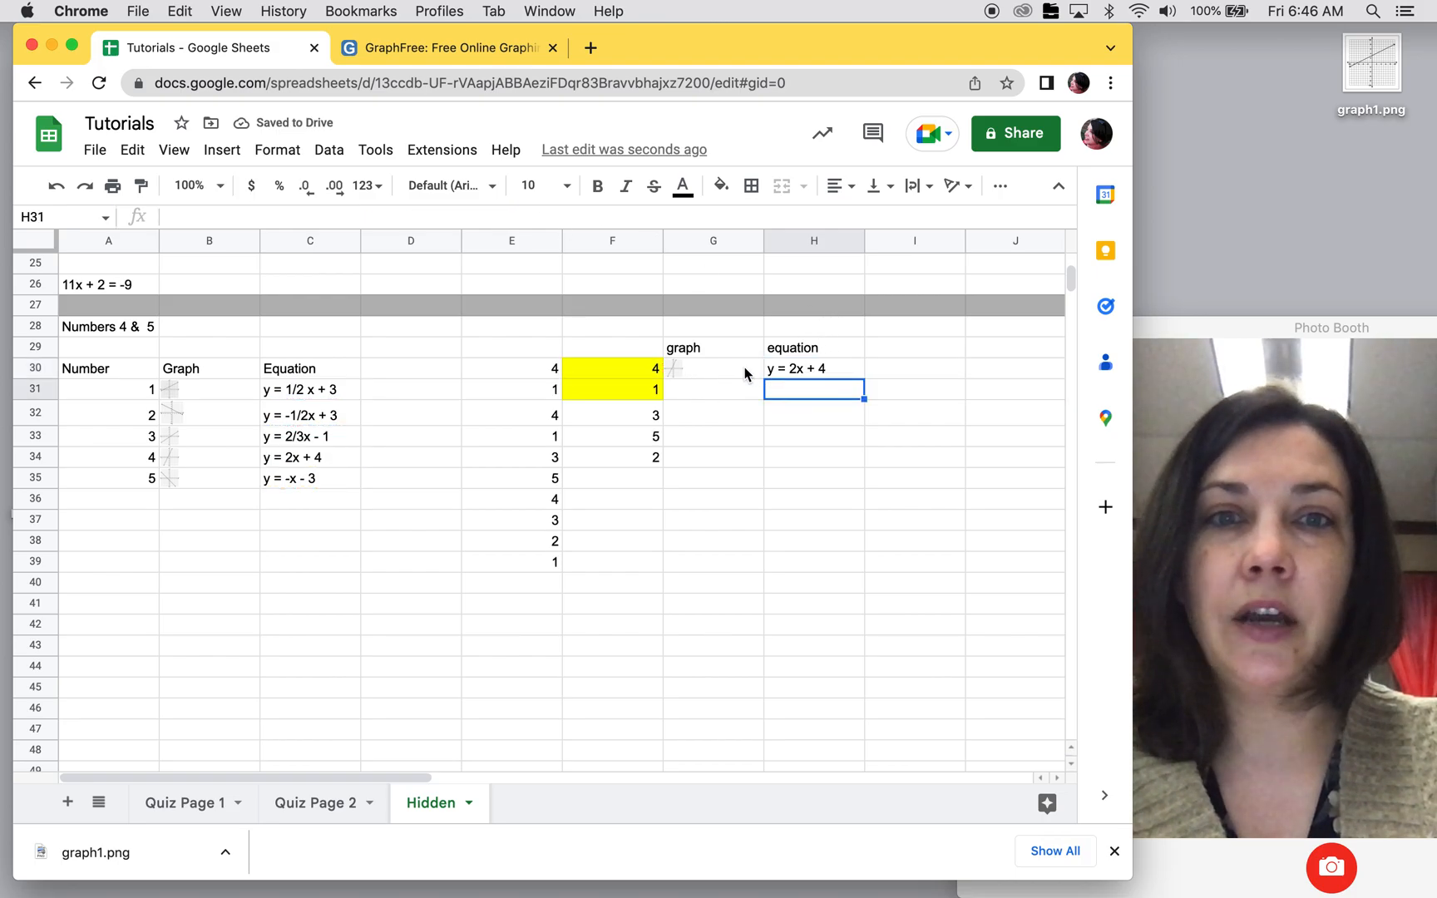
Step: Lock the row references in the G30 formula as B$31, B$32, B$33, B$34 and B$35
click(726, 375)
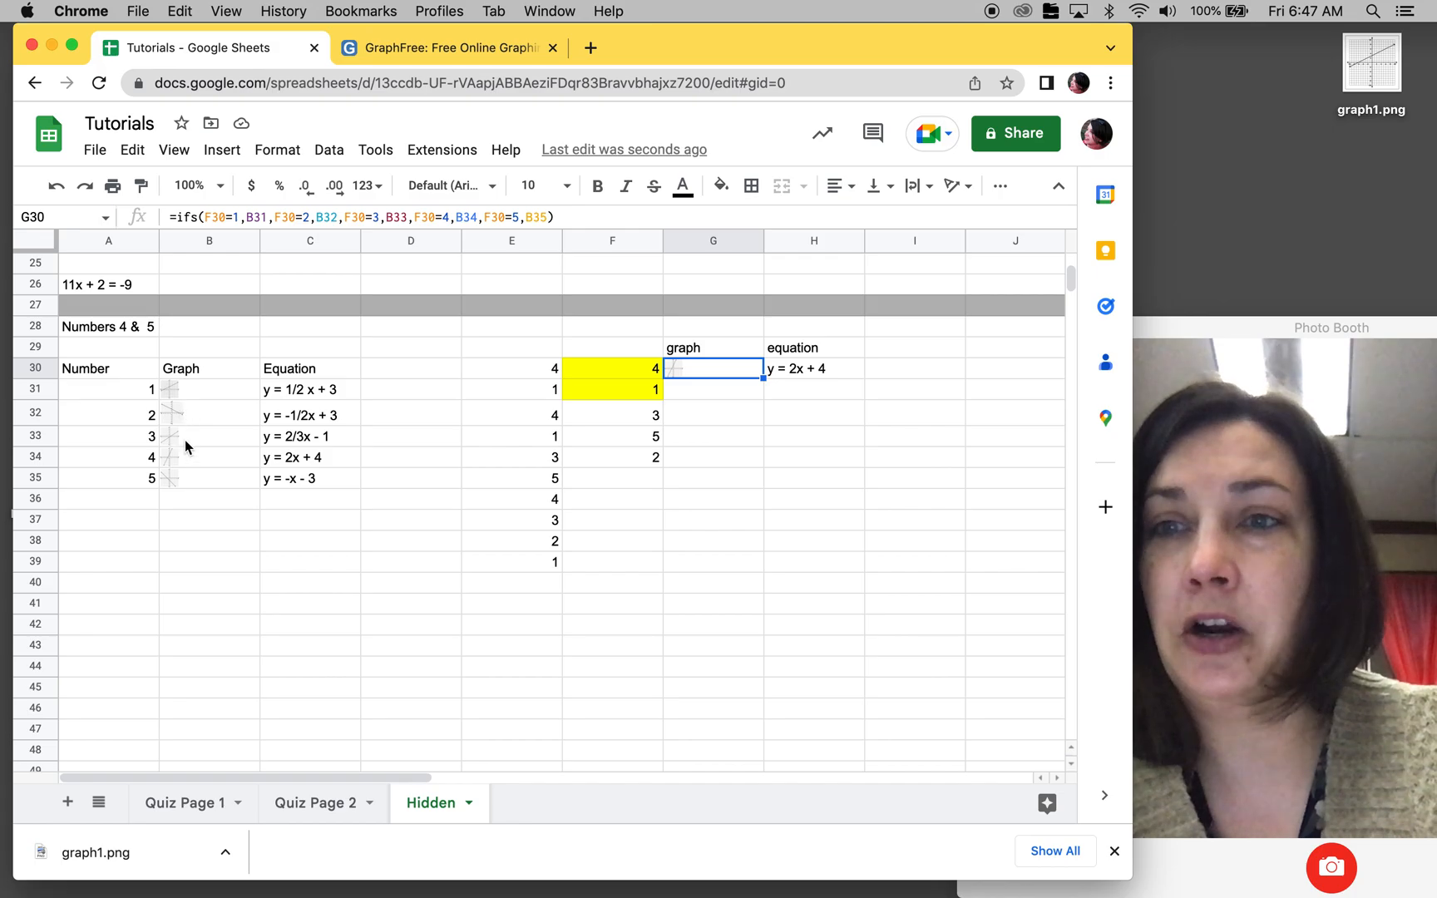
click(253, 217)
text($)
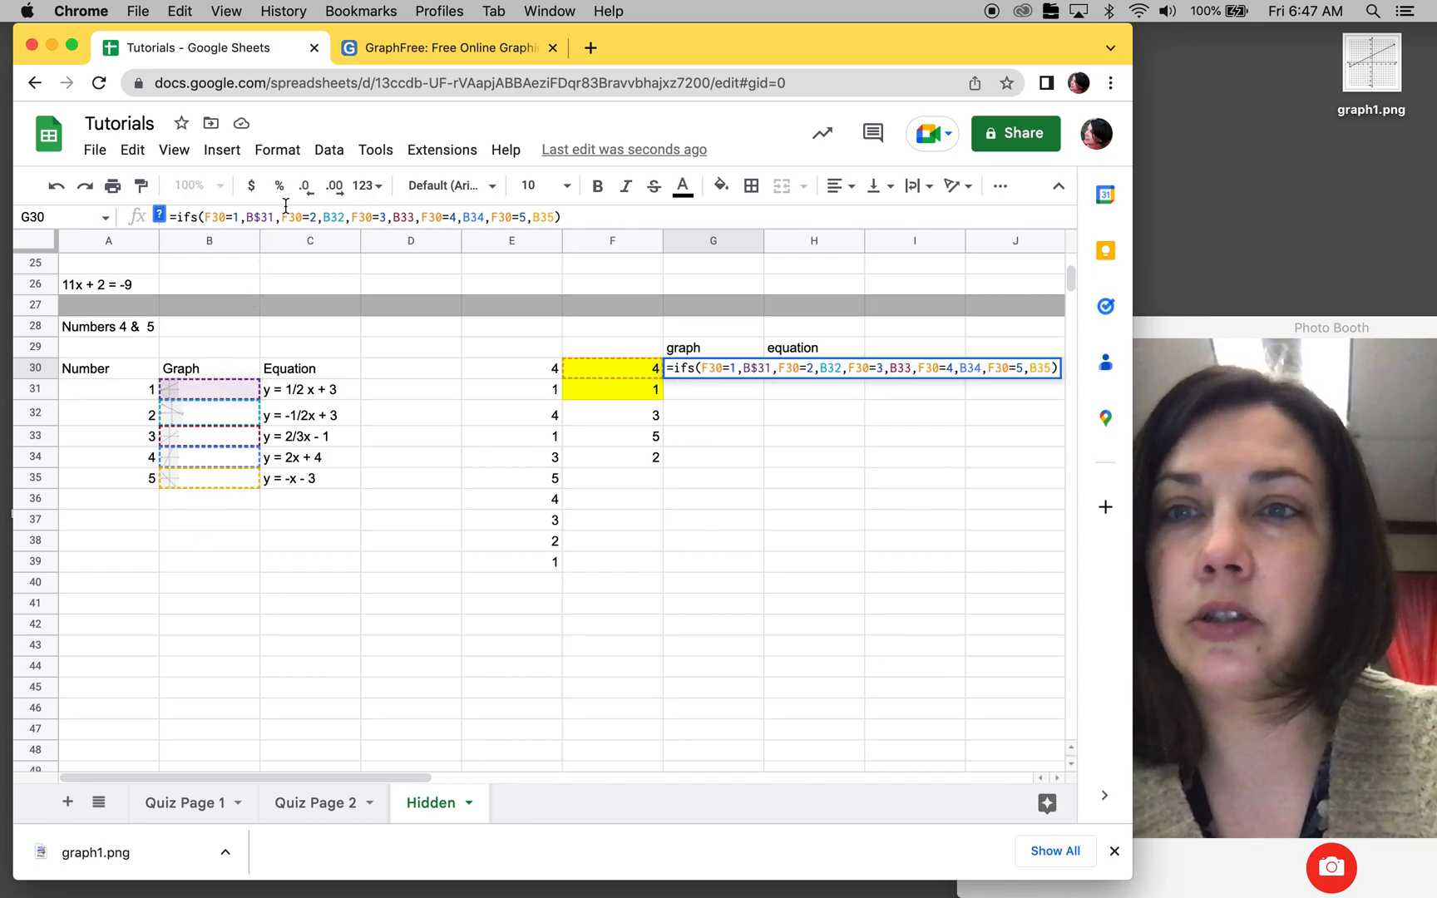
click(330, 217)
text($)
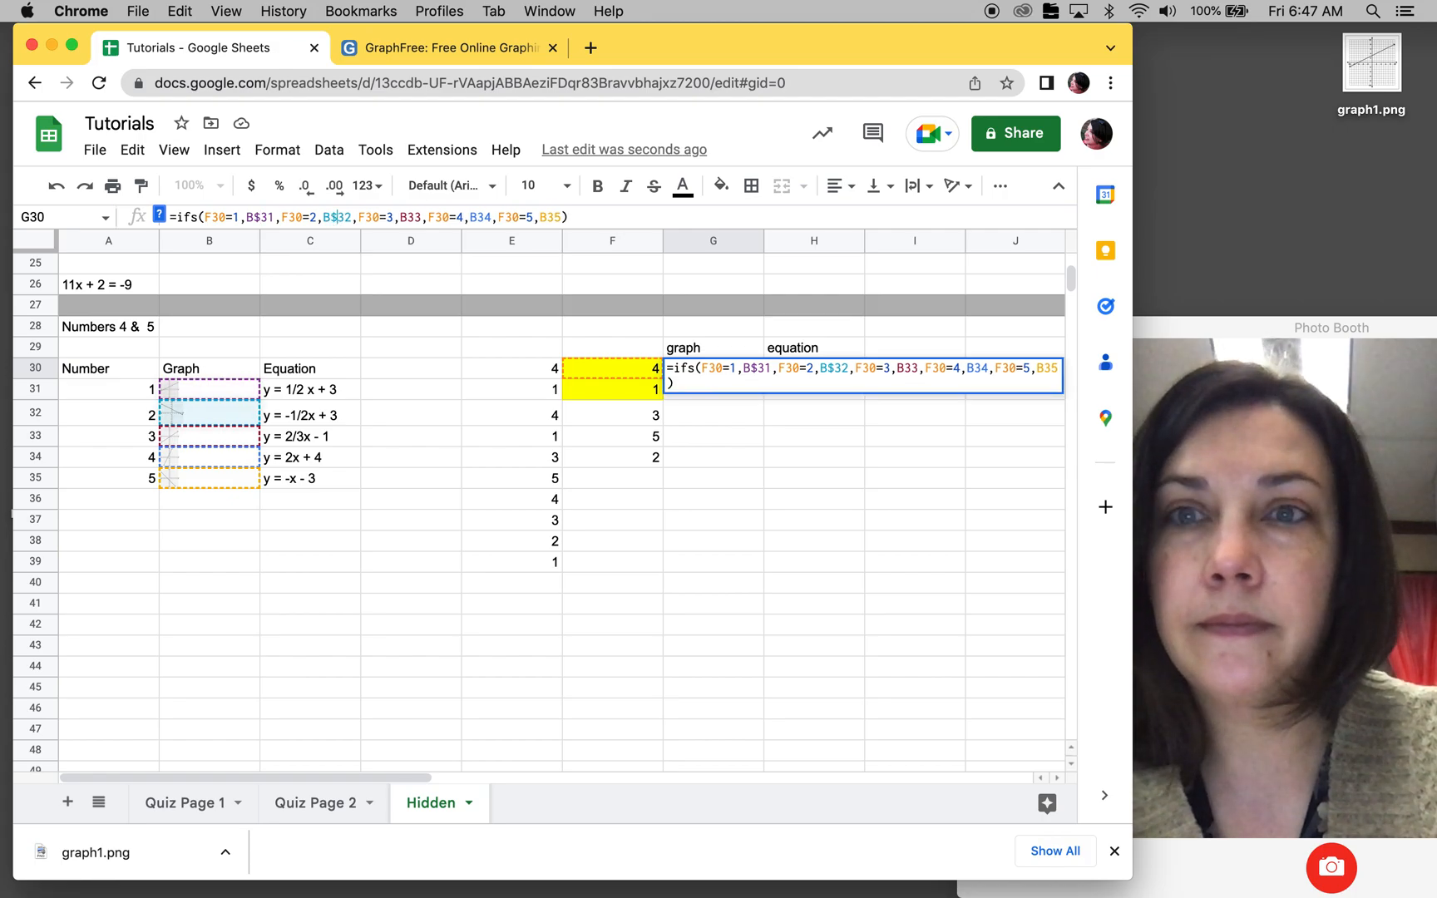
click(406, 217)
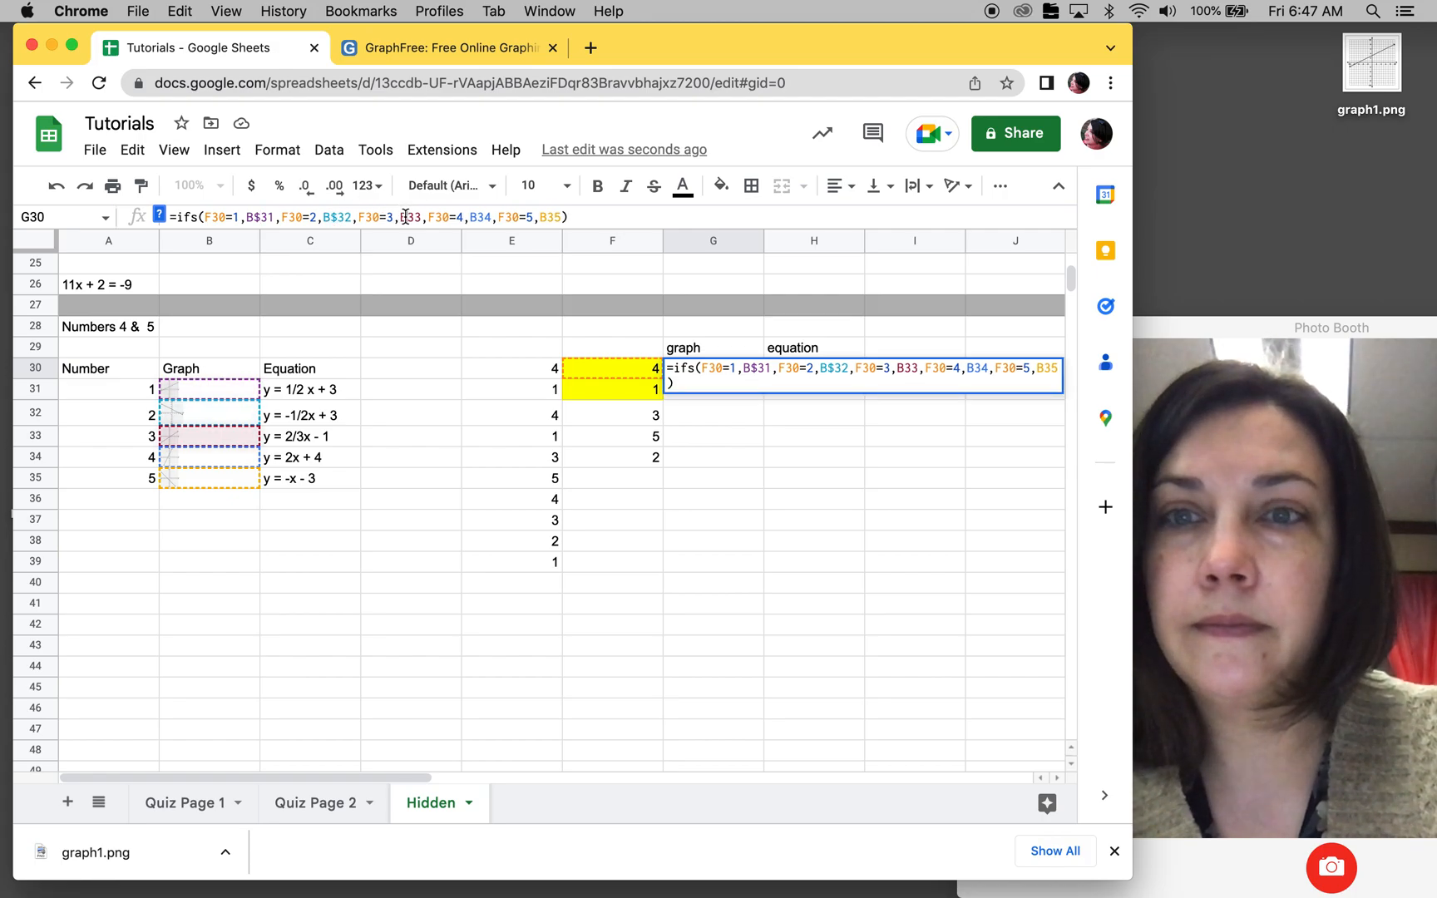
text($)
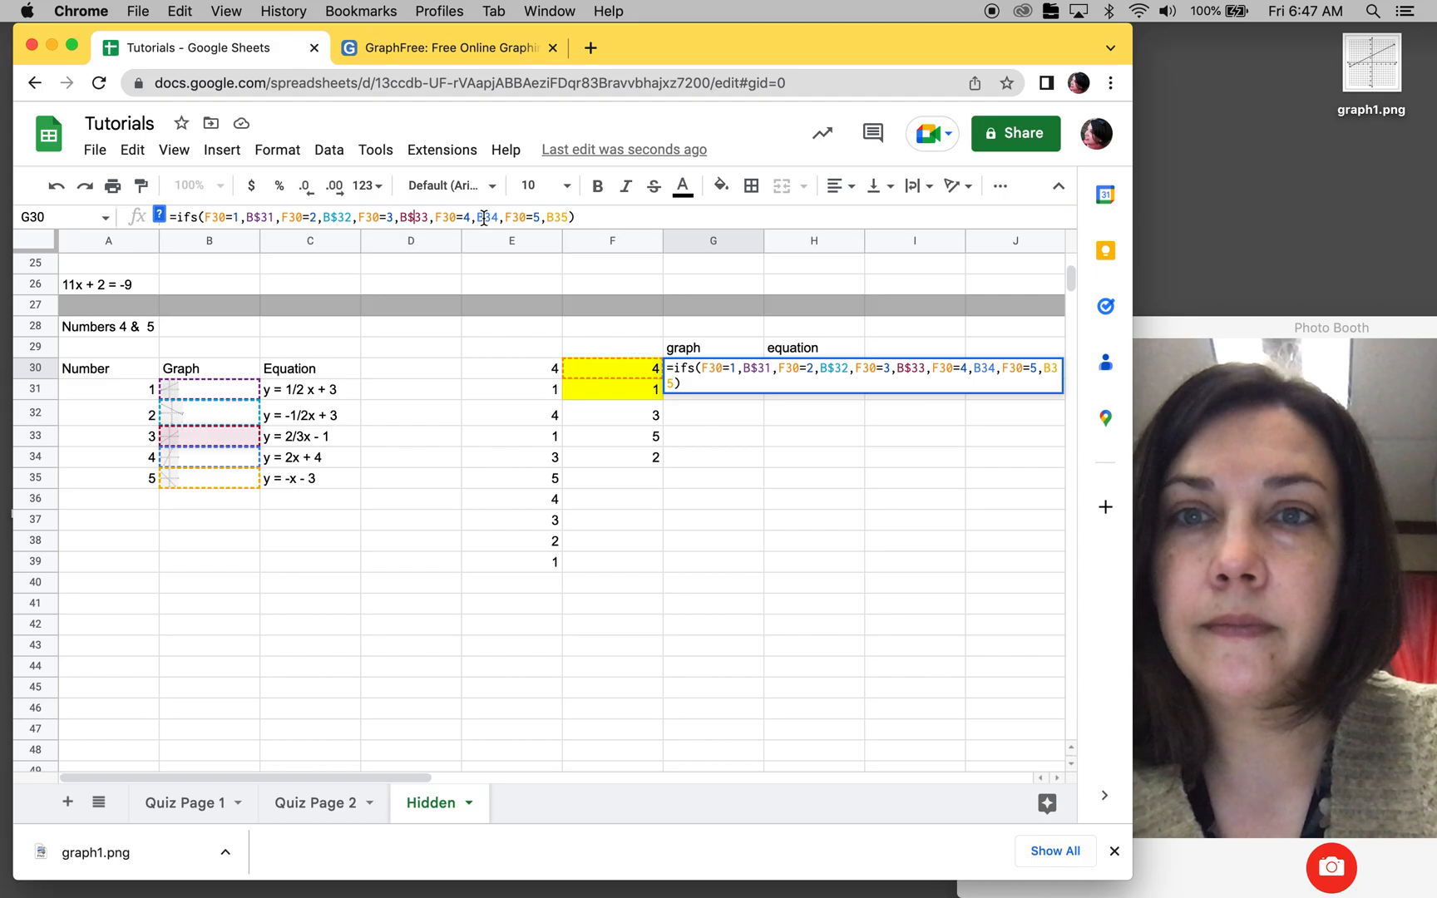
click(483, 217)
text($)
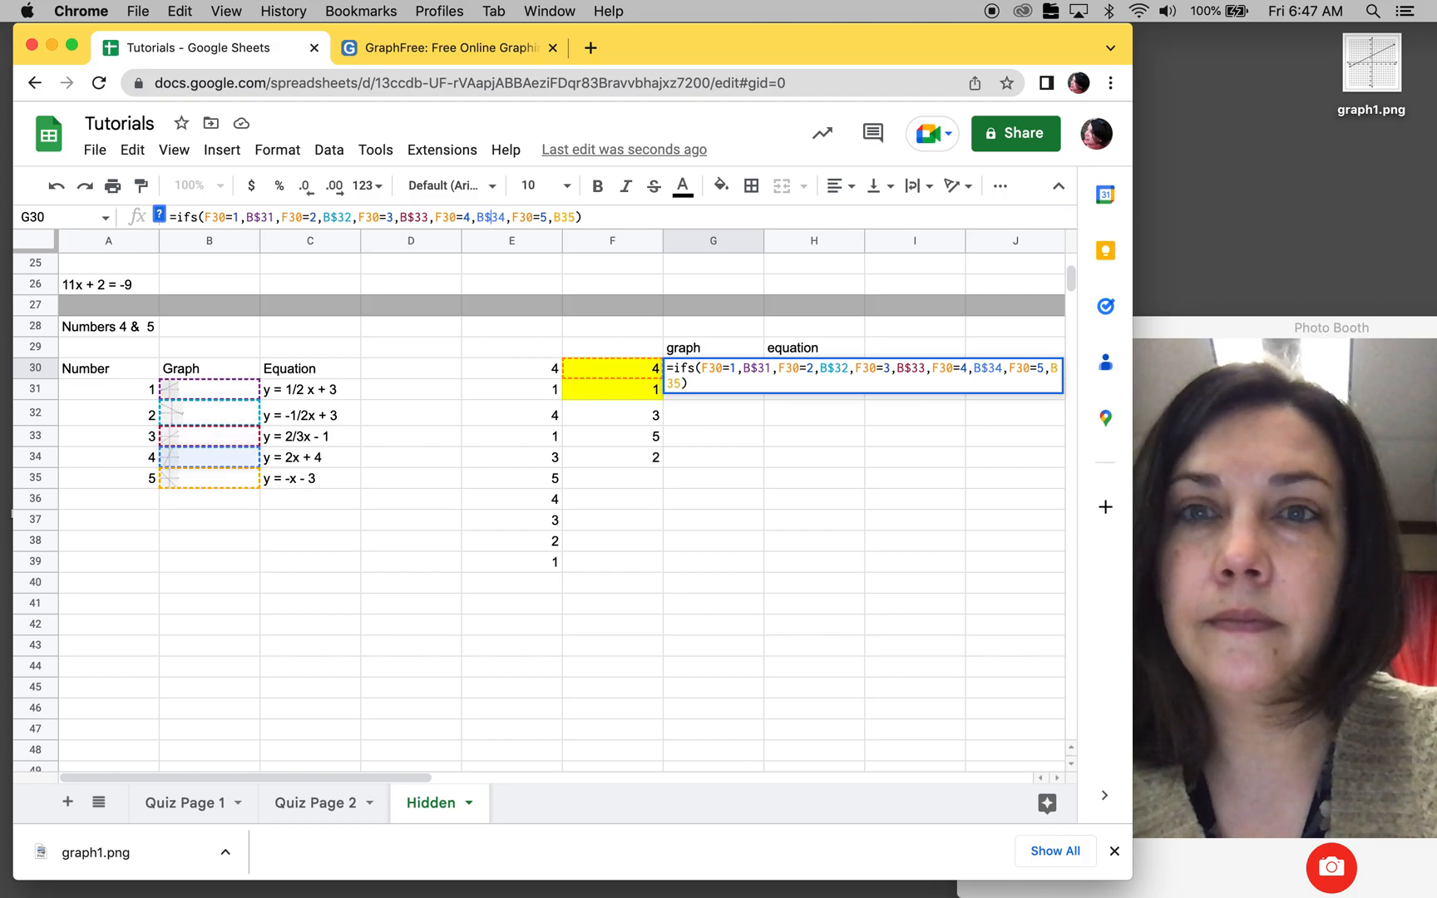
click(560, 217)
text($)
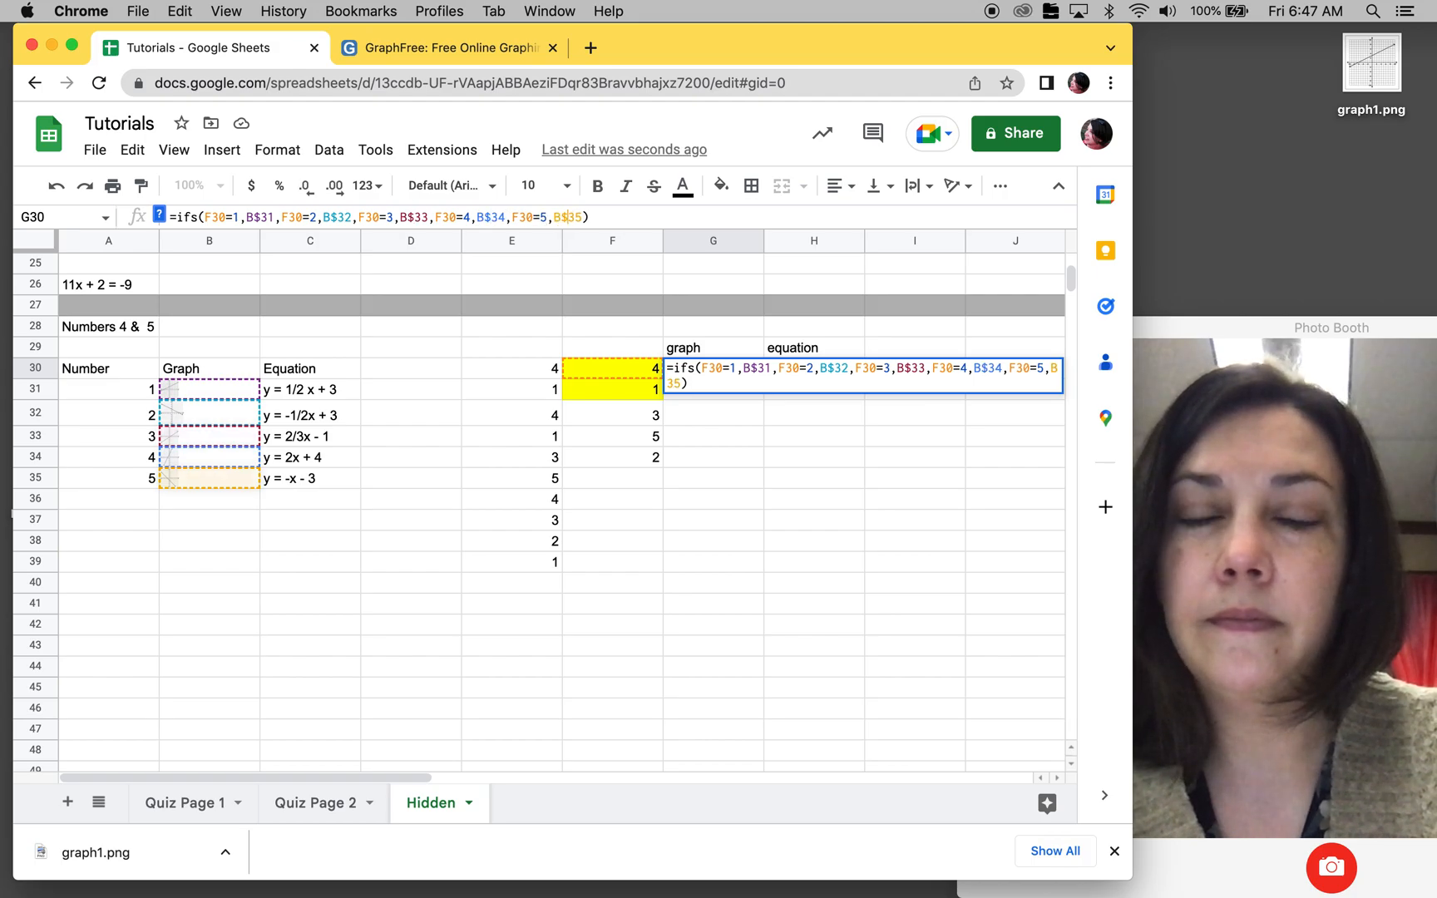
key(Return)
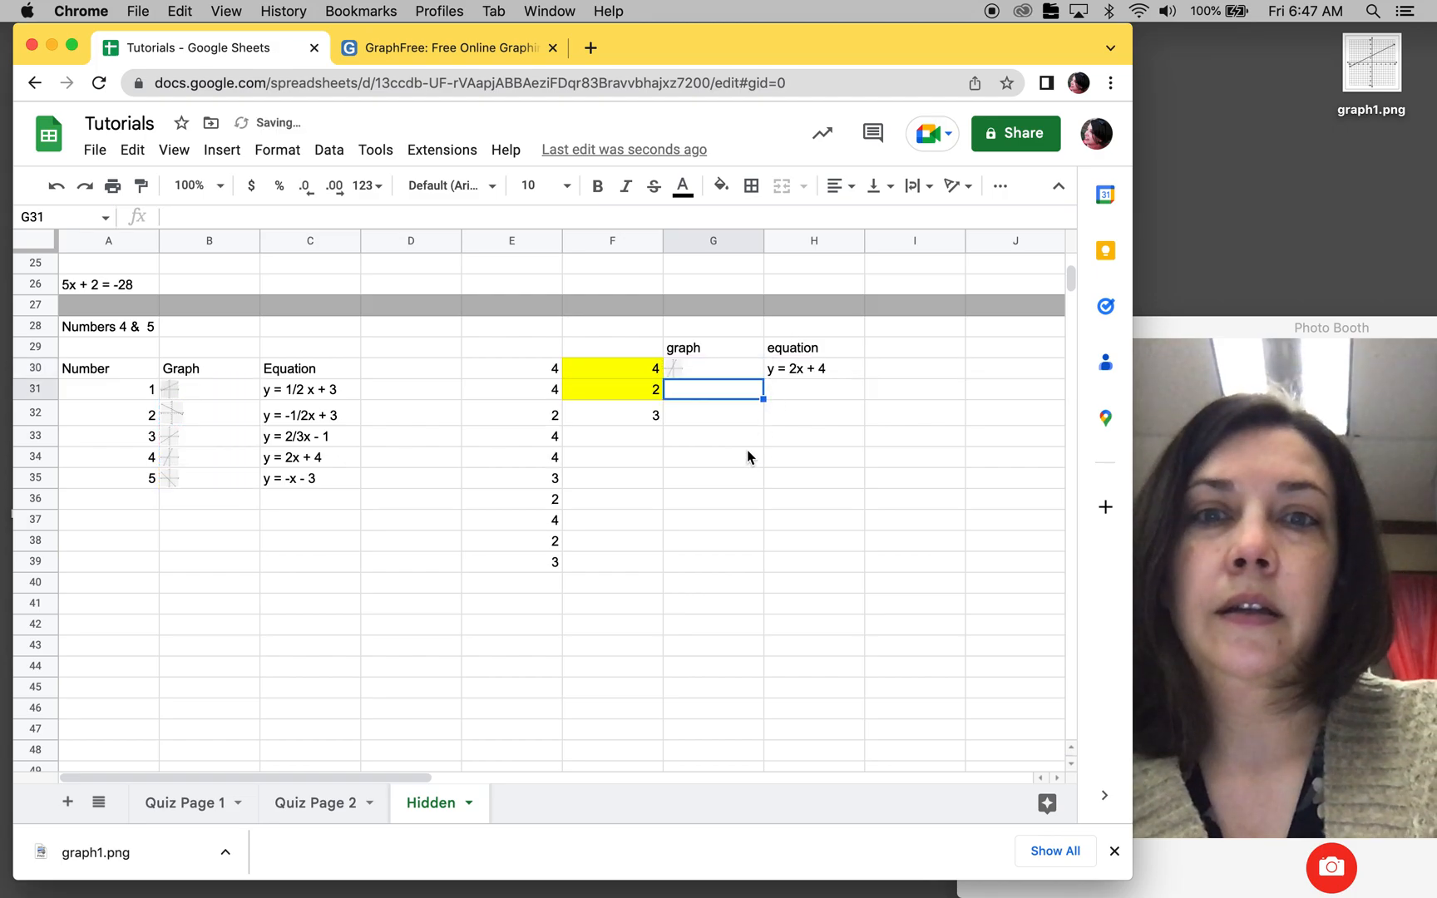
Step: Copy the graph formula from G30 down to G31 and select the equation formula in H30
click(758, 371)
drag(763, 378, 762, 391)
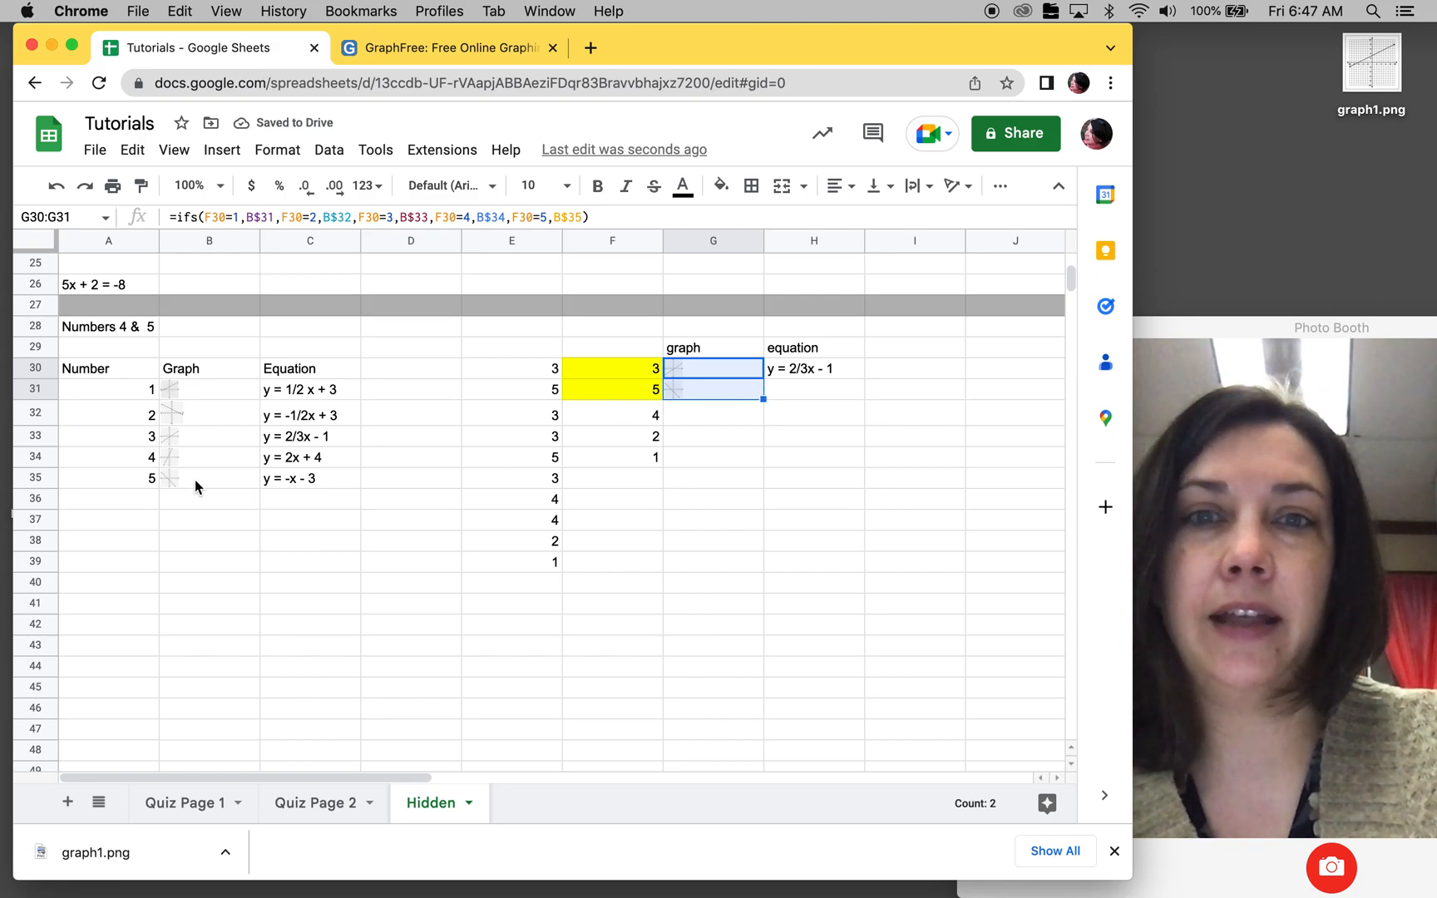
click(843, 370)
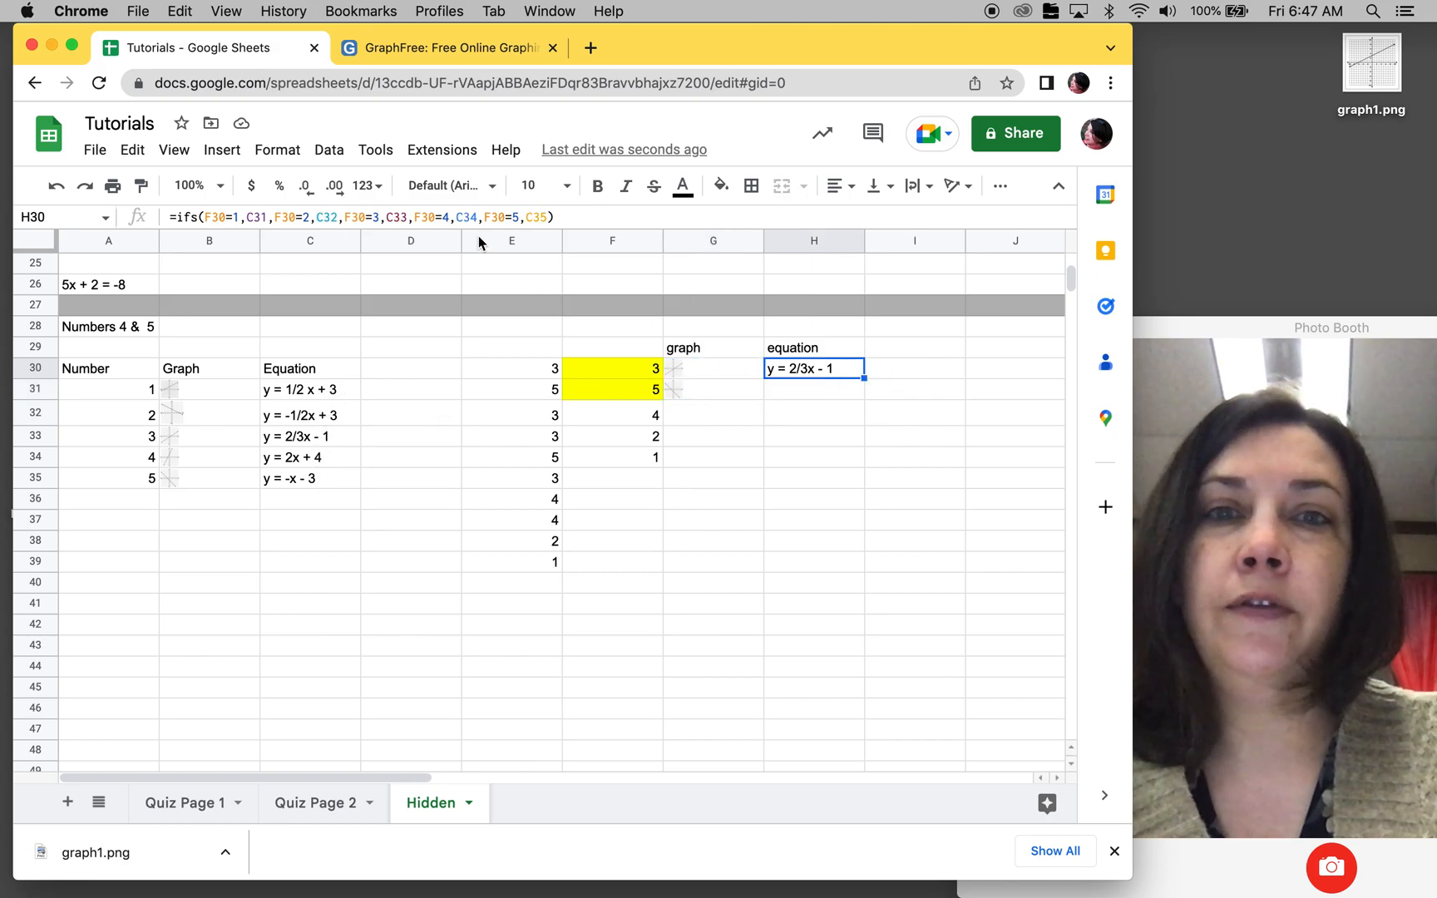
Step: In the H30 equation formula, lock the row references of the first three equations as C$31, C$32 and C$33
click(252, 217)
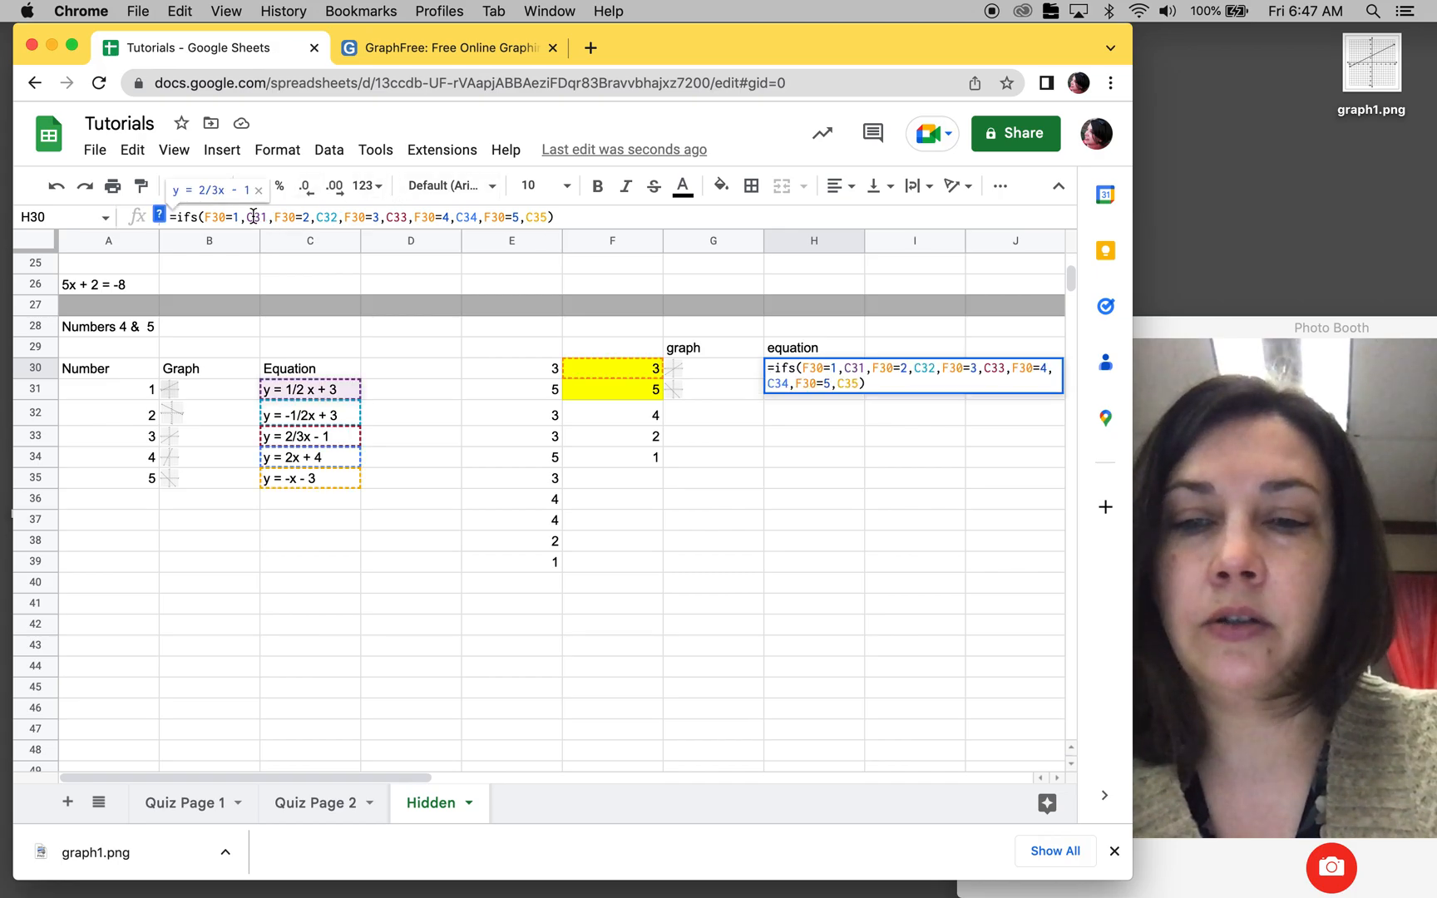
text($)
click(328, 218)
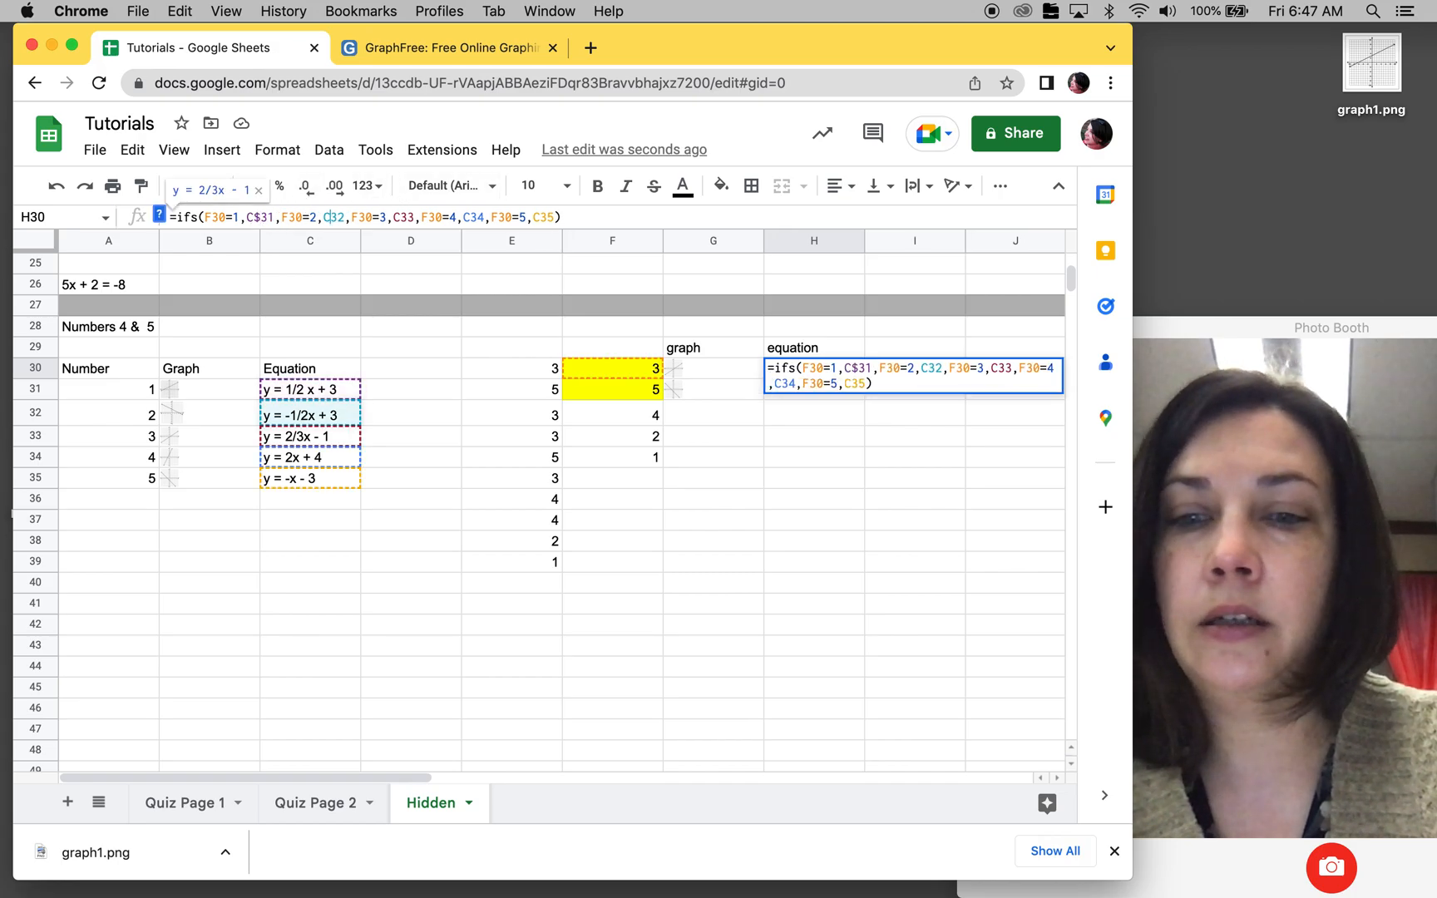
text($)
click(411, 218)
text($)
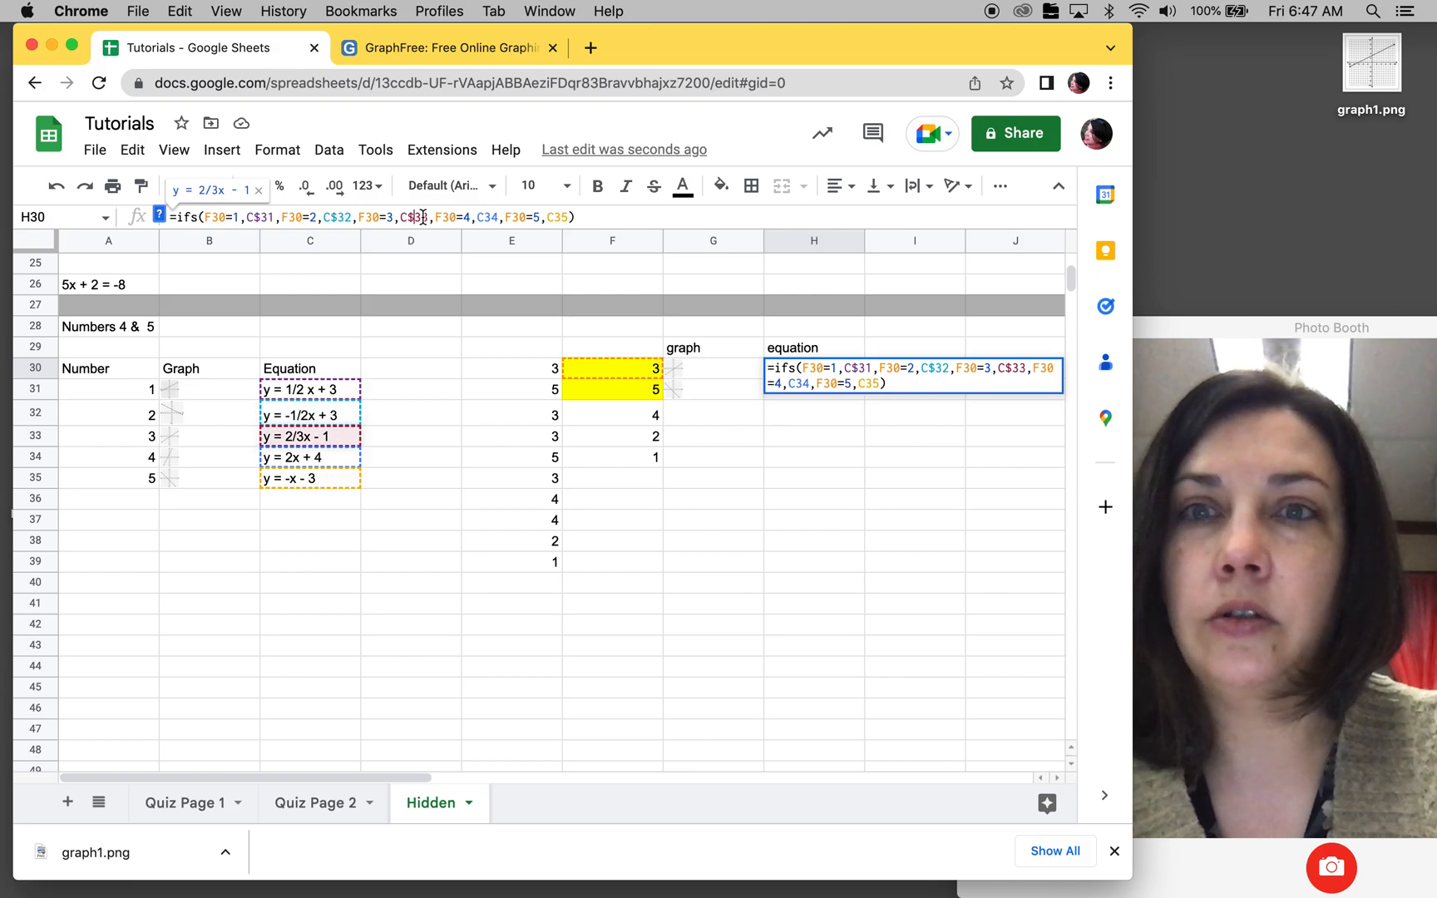
Step: Lock the last two equation references in the H30 formula as C$34 and C$35, with a single dollar sign each, and enter it
click(485, 217)
text($$)
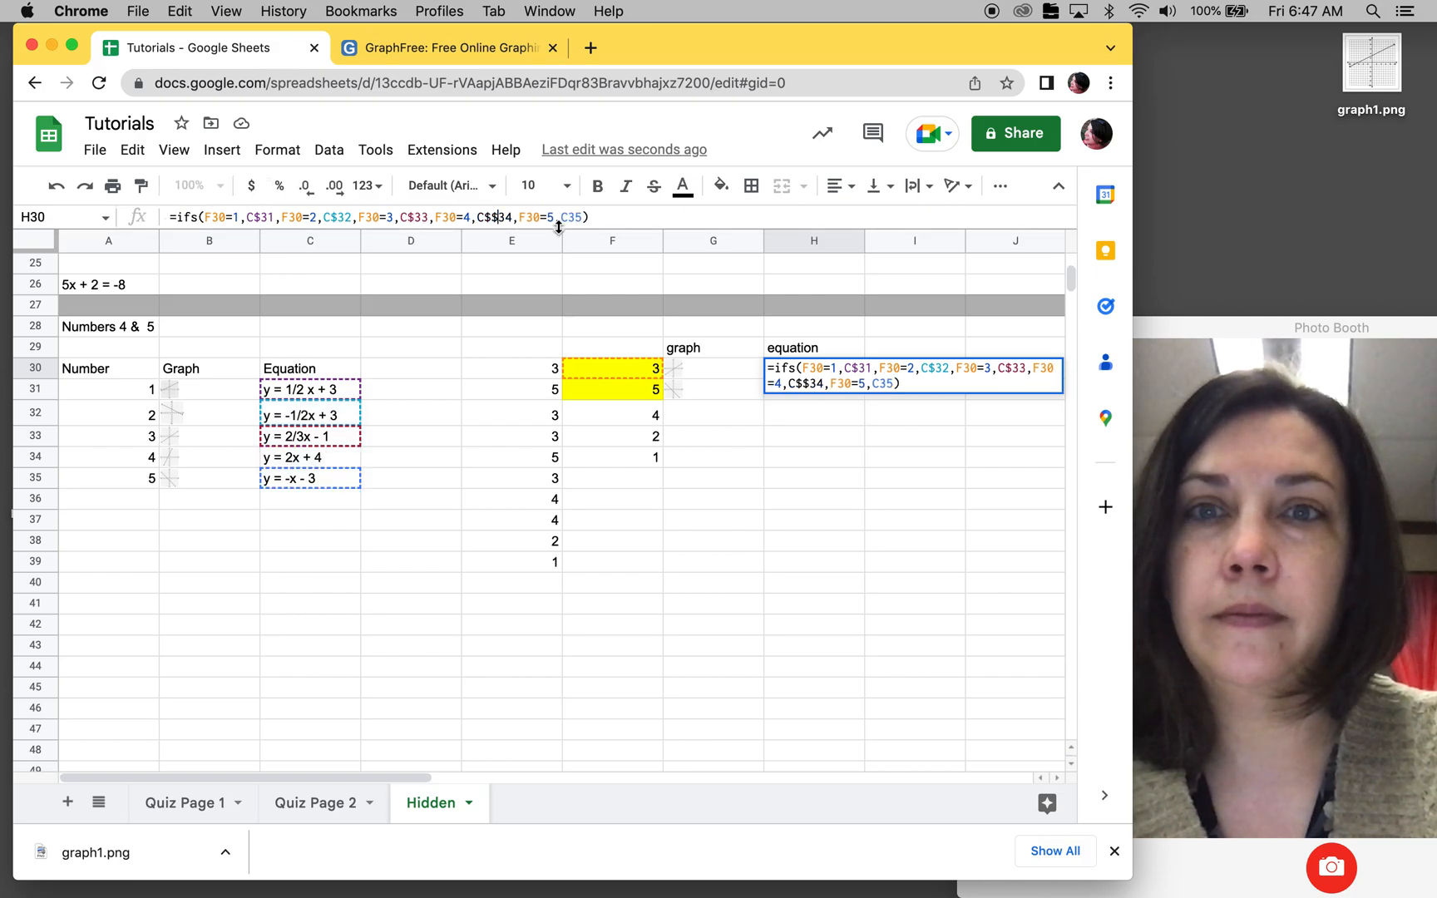
click(570, 217)
text($)
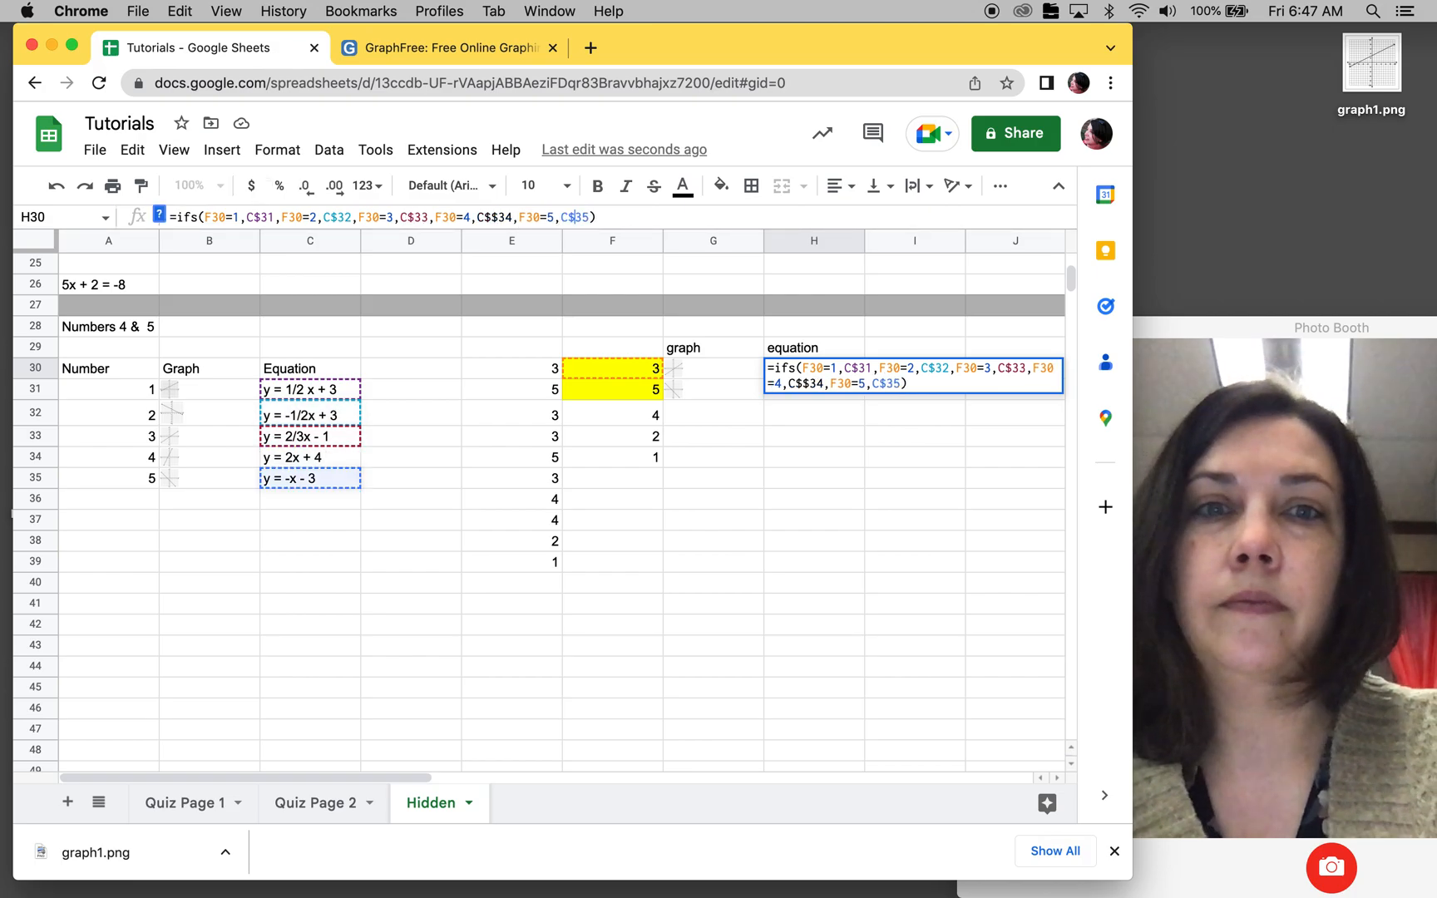
click(817, 366)
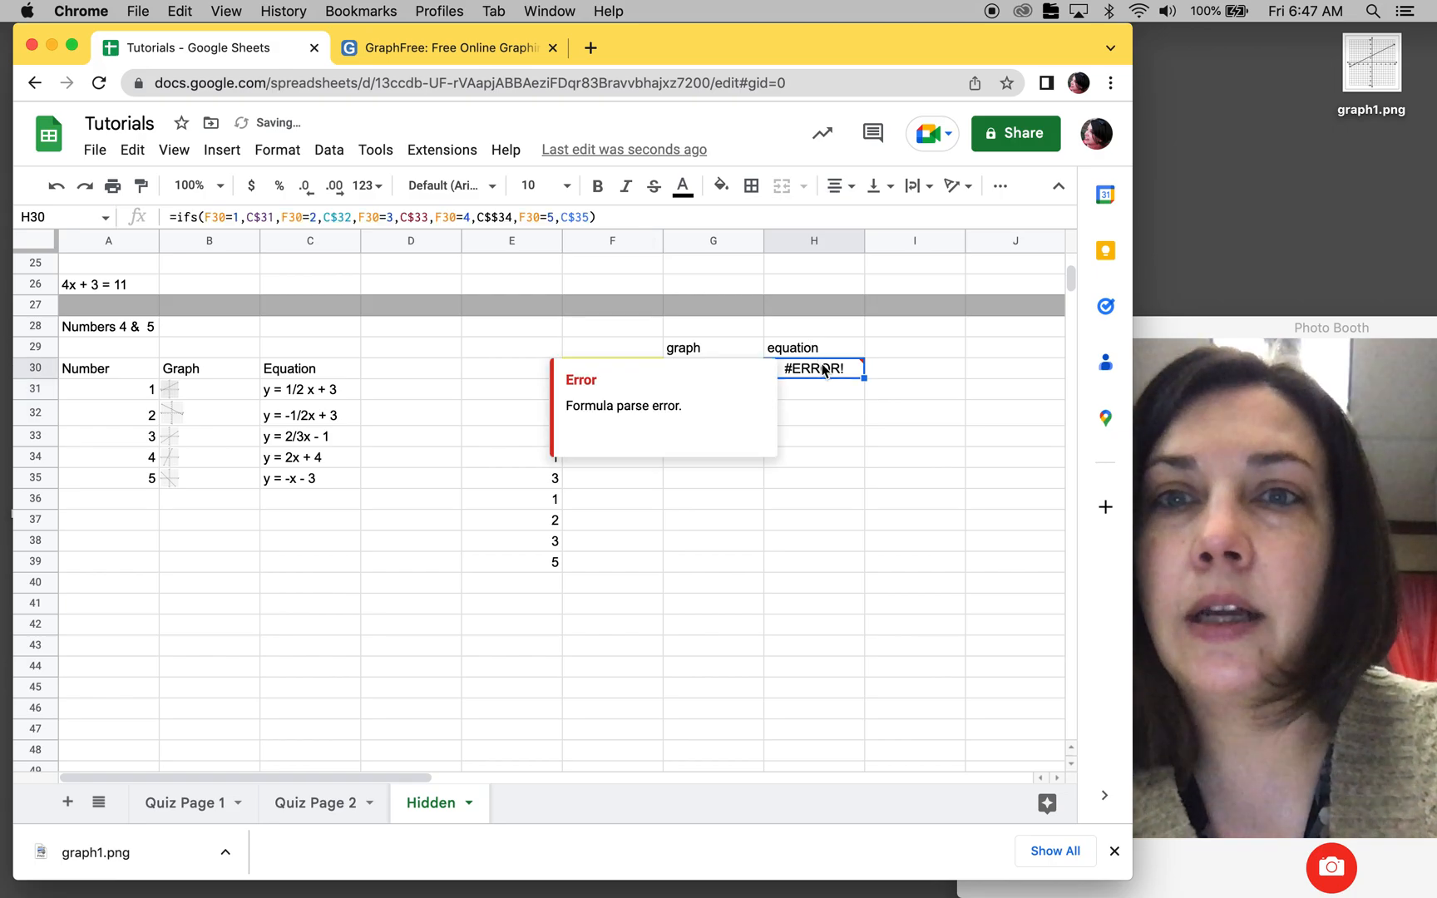
click(499, 217)
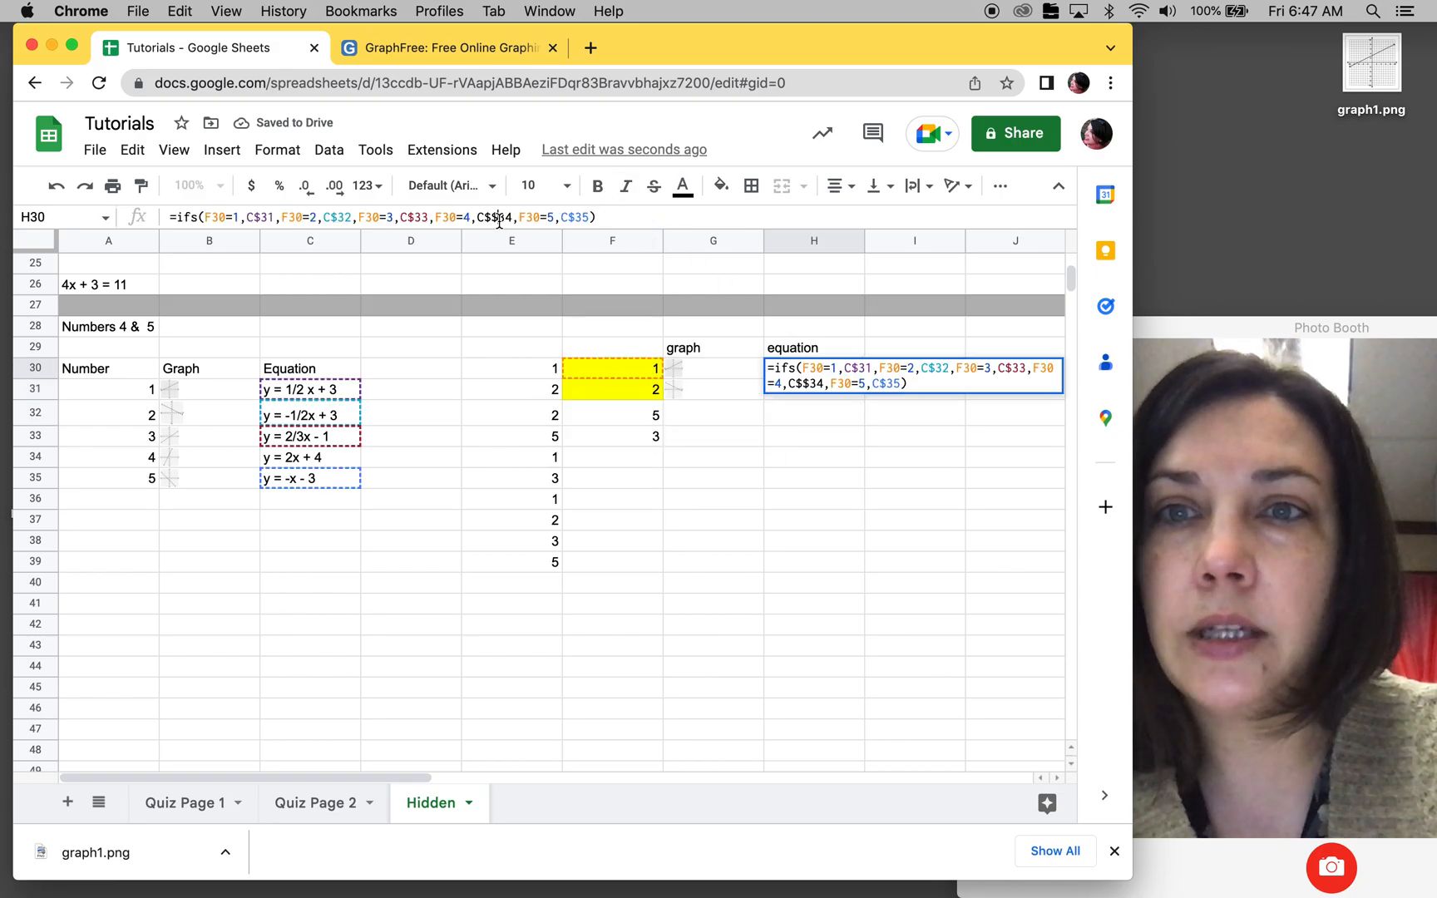
key(BackSpace)
key(Return)
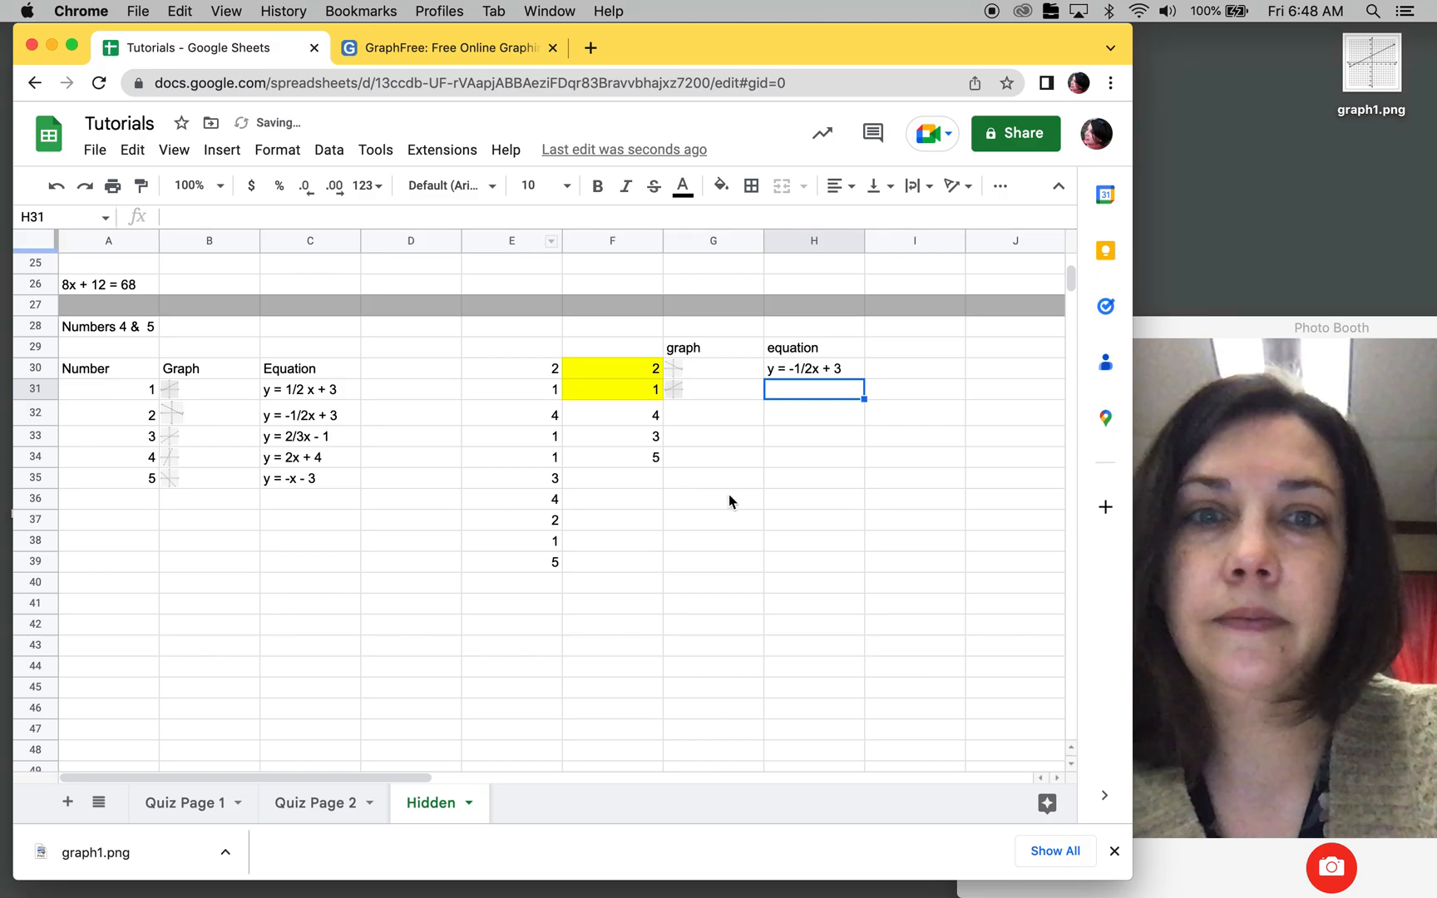
Step: Copy the equation formula from H30 down to H31
click(856, 375)
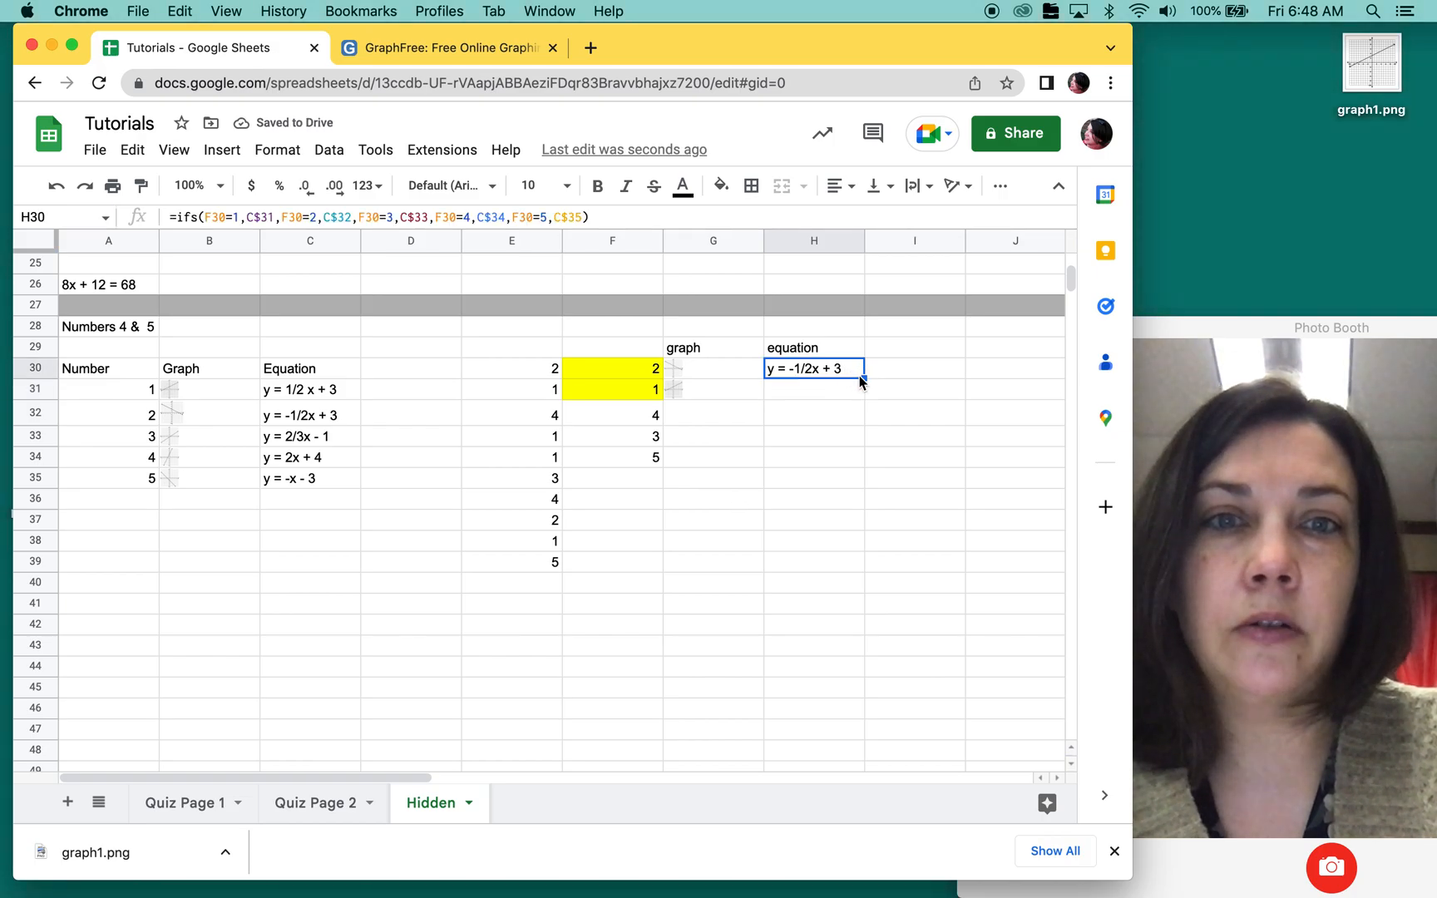
drag(863, 378, 903, 467)
click(902, 465)
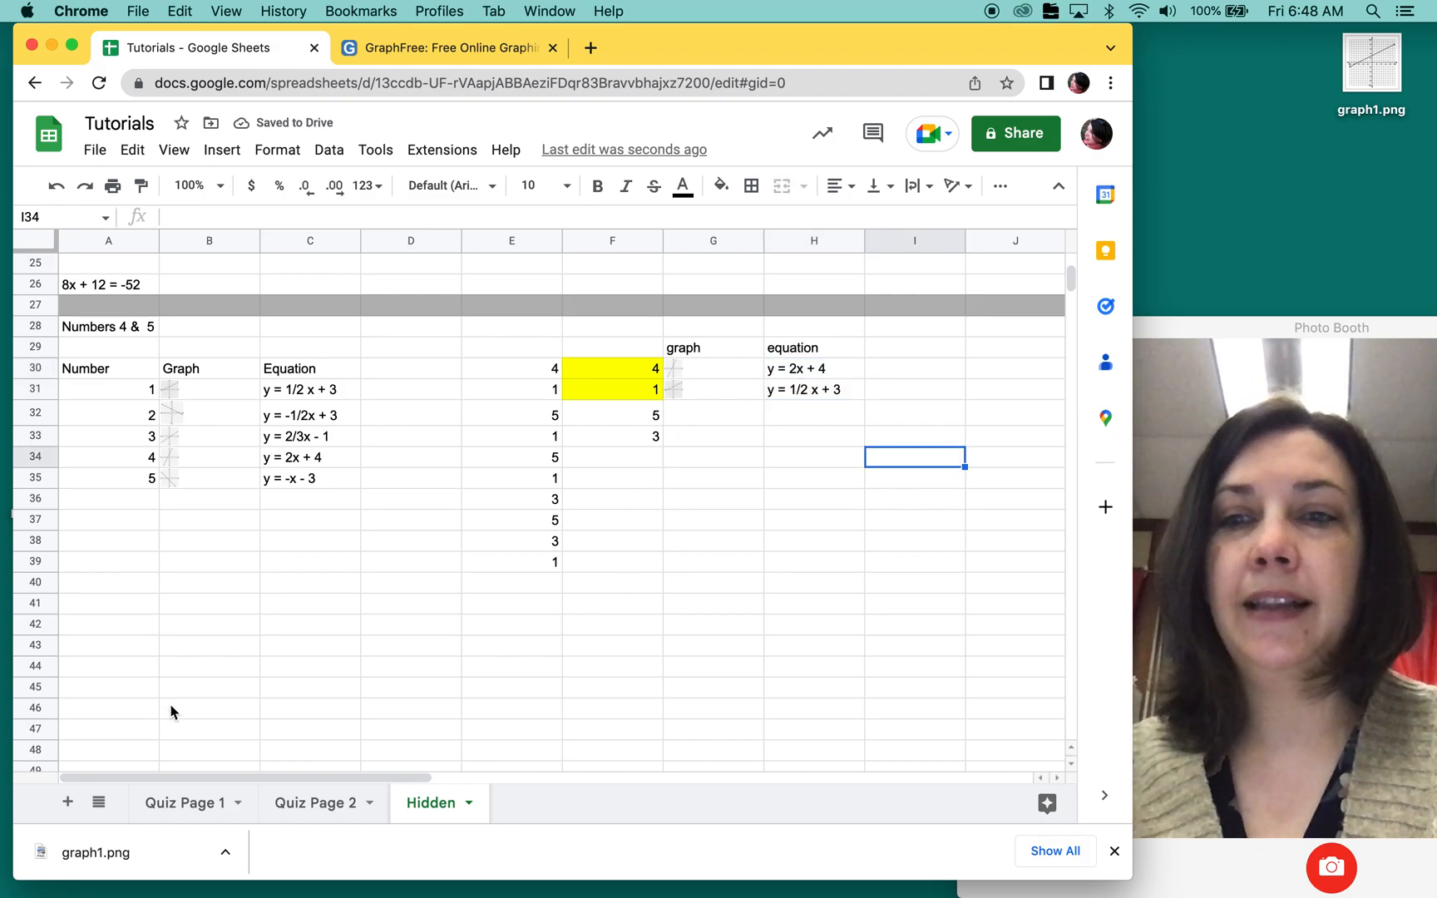
Step: On the Quiz Page 1 sheet, clear the random-number references from the large boxes of questions 4 and 5
click(181, 811)
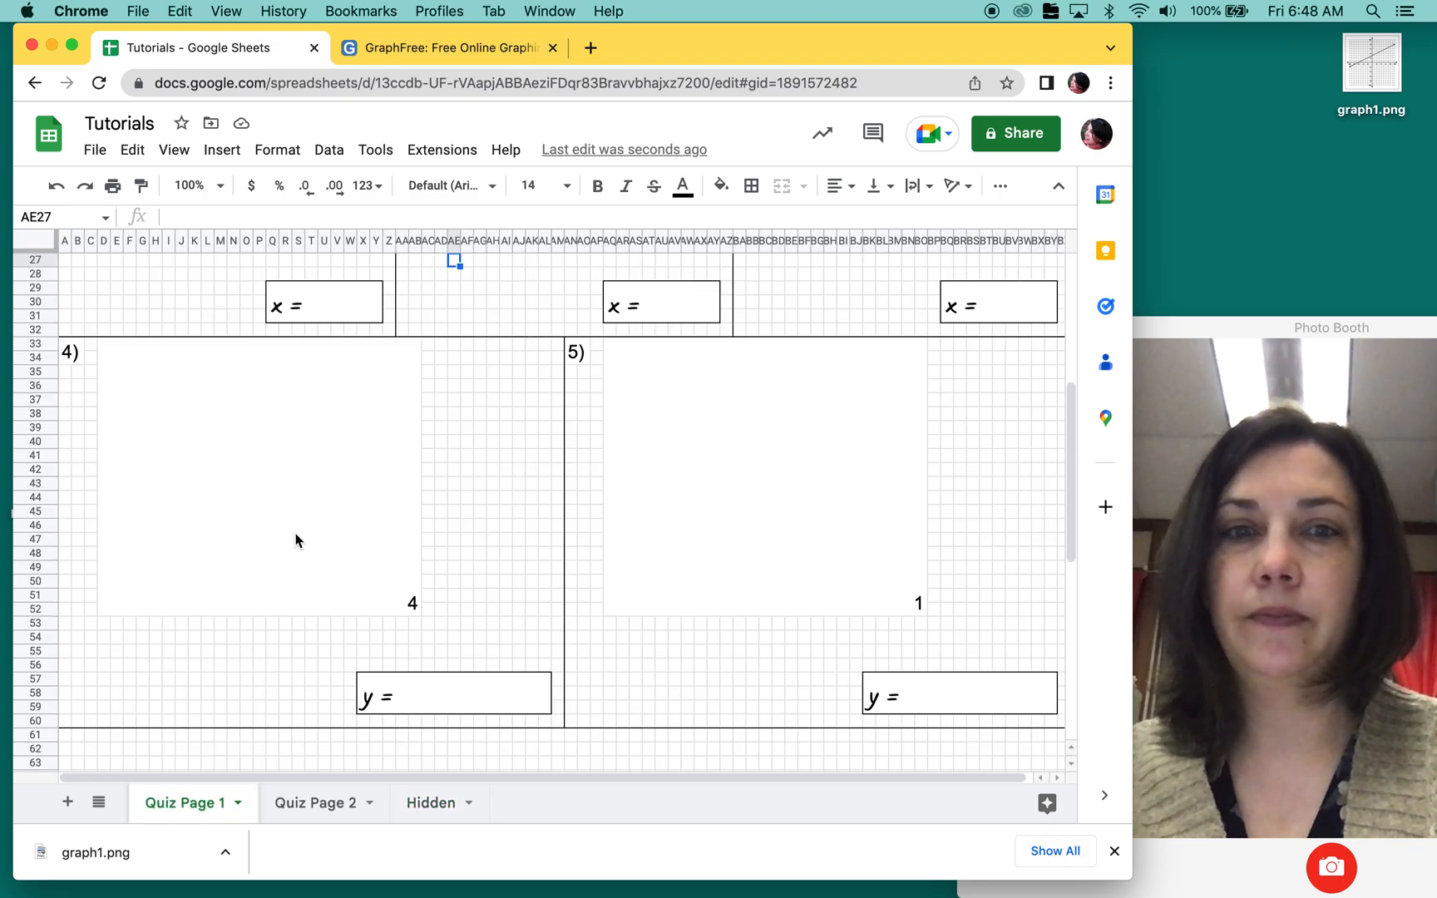
click(297, 541)
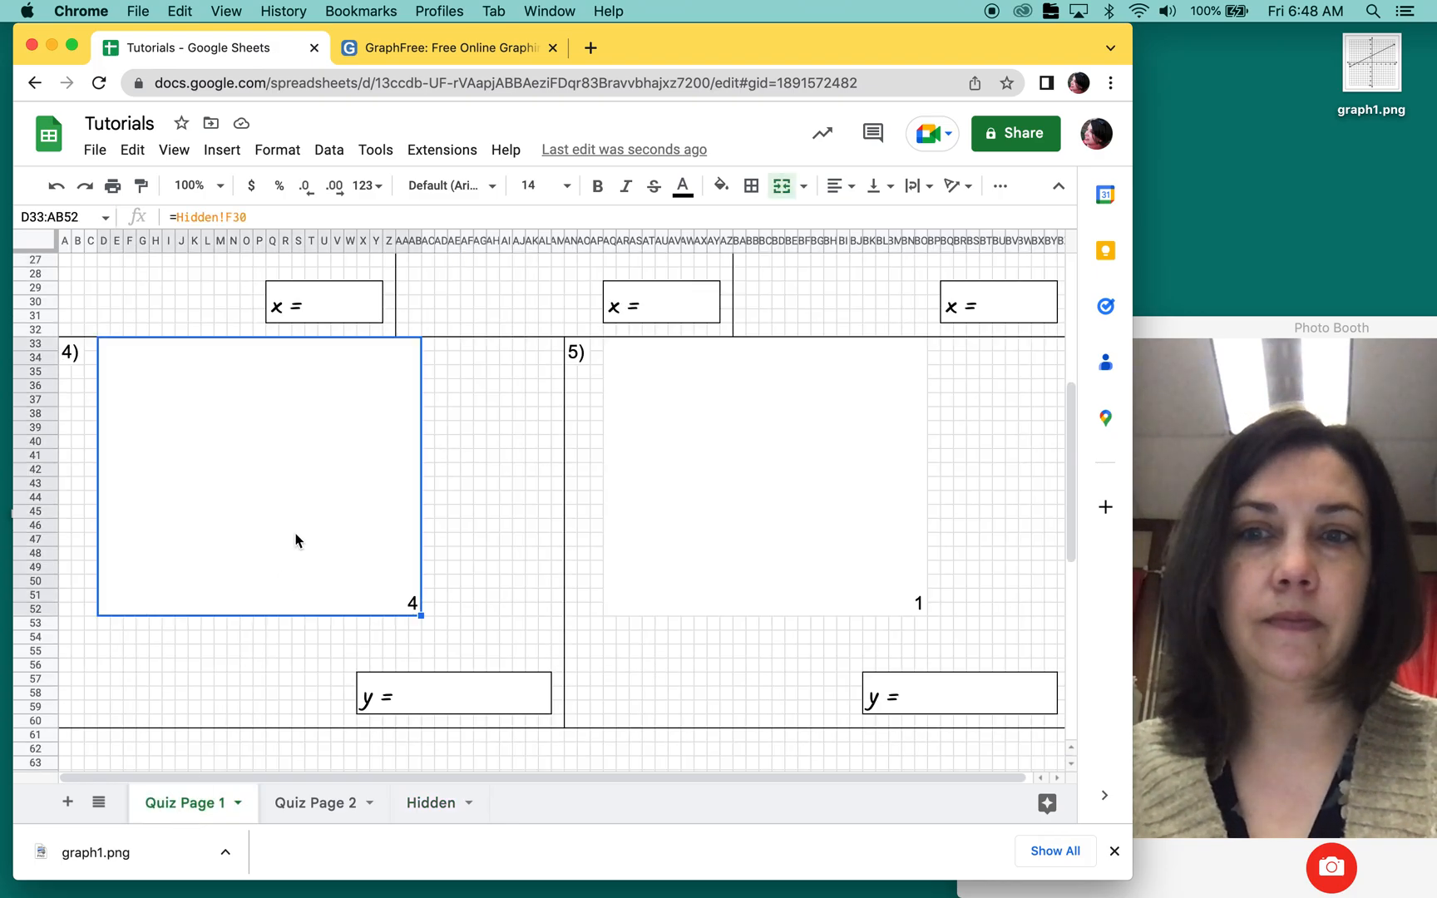
key(Delete)
click(789, 543)
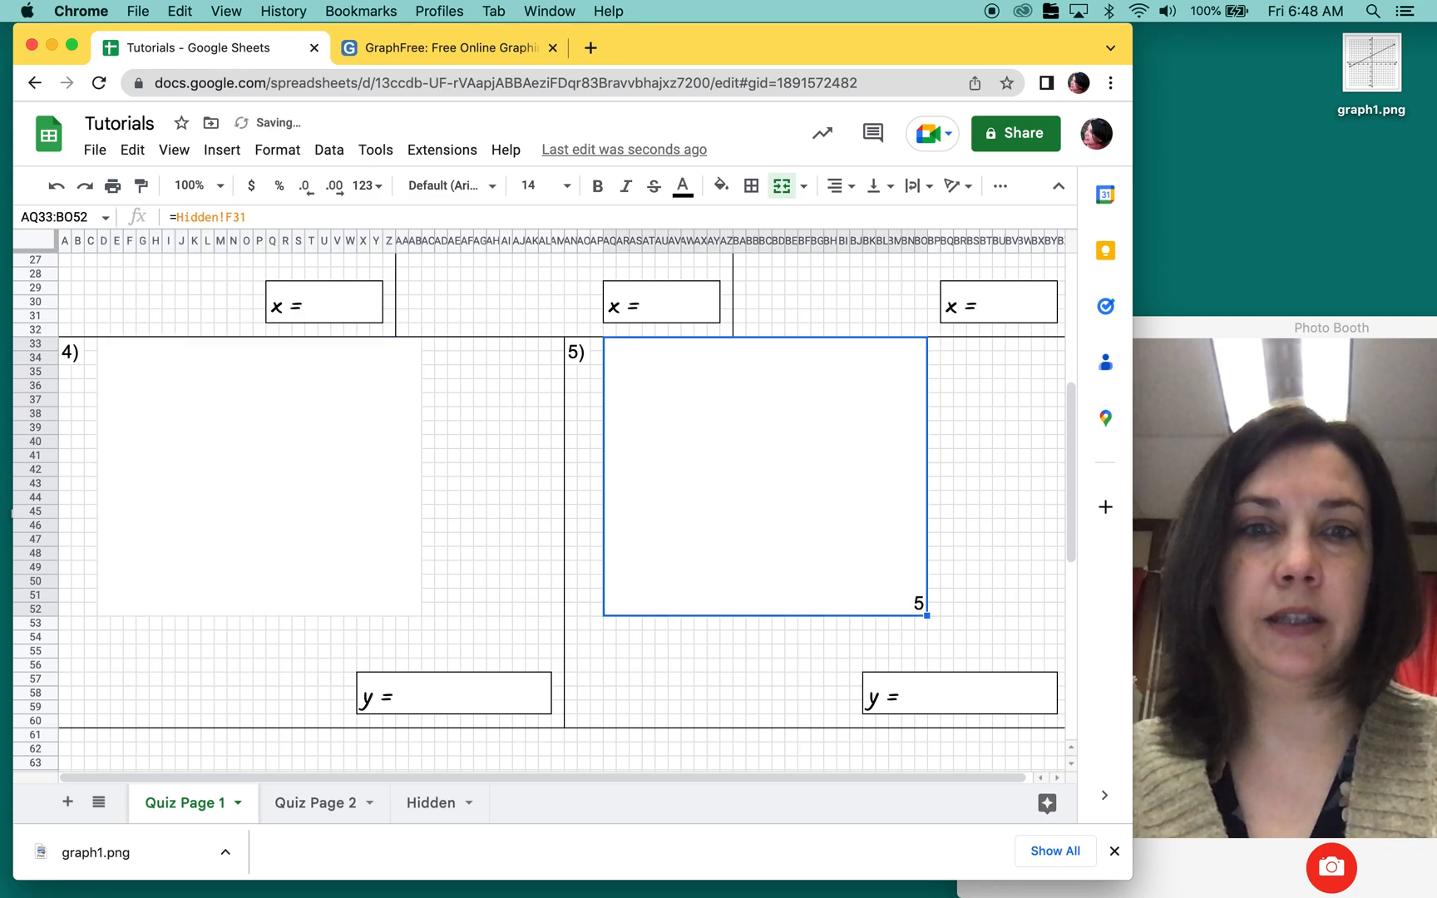
key(Delete)
Step: Link the question 4 box to the first random graph on the Hidden sheet with the formula =Hidden!G30
click(327, 434)
text(=)
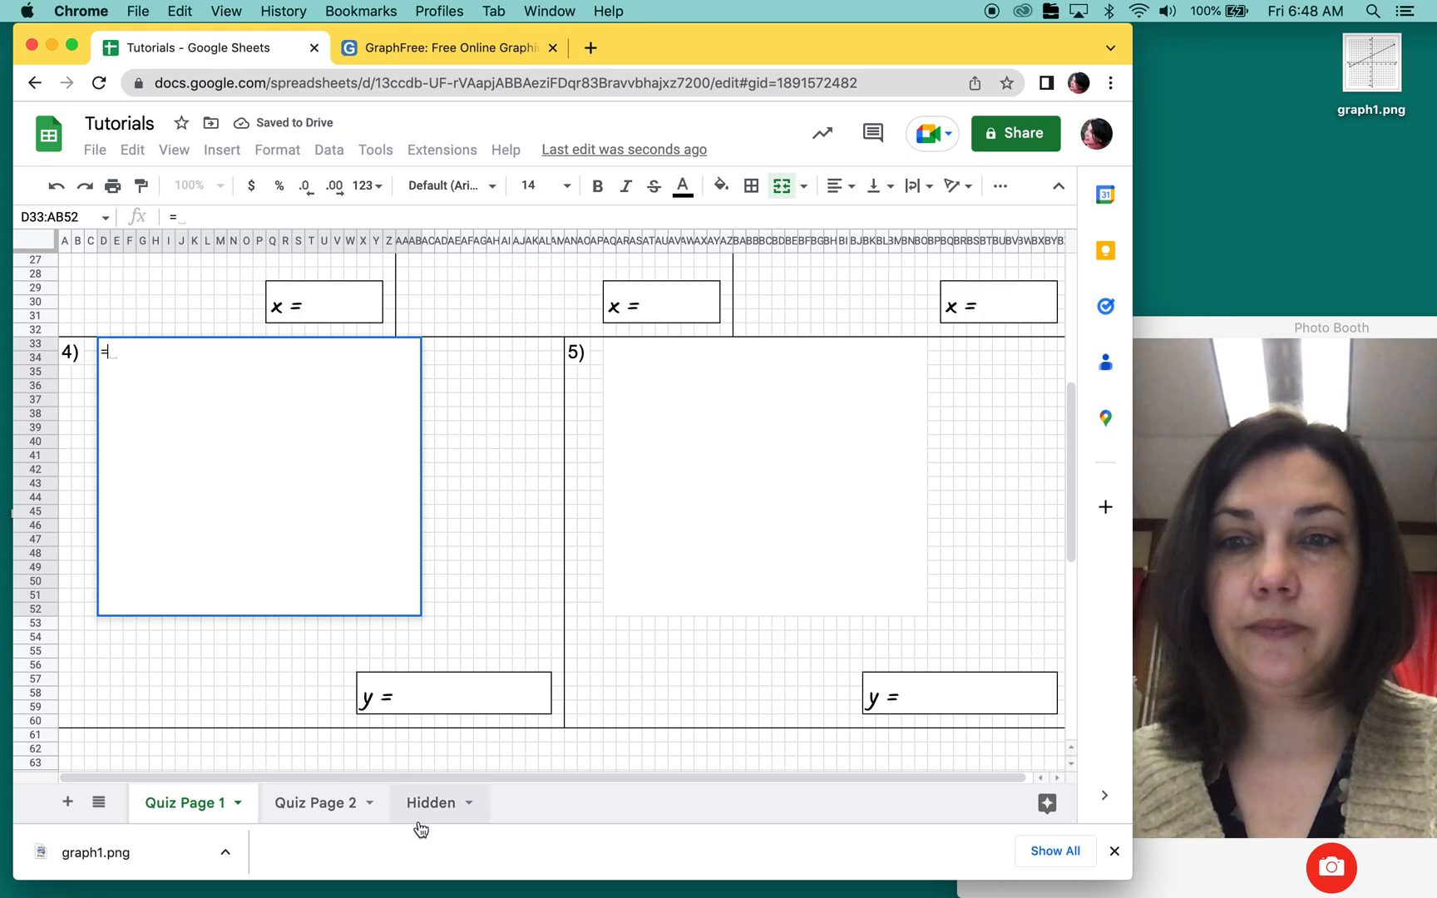
click(434, 805)
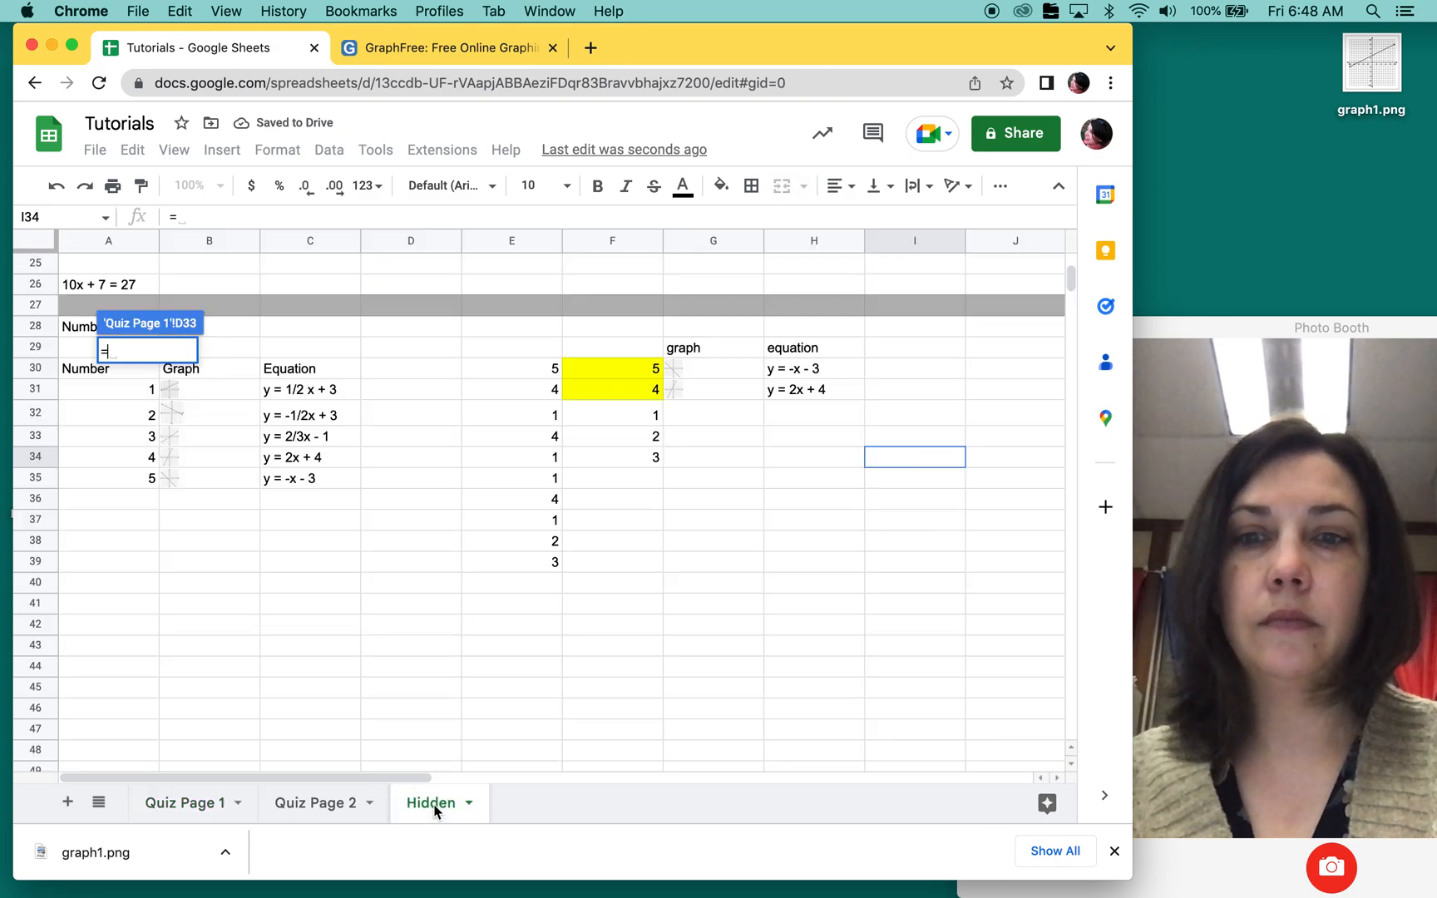
click(706, 371)
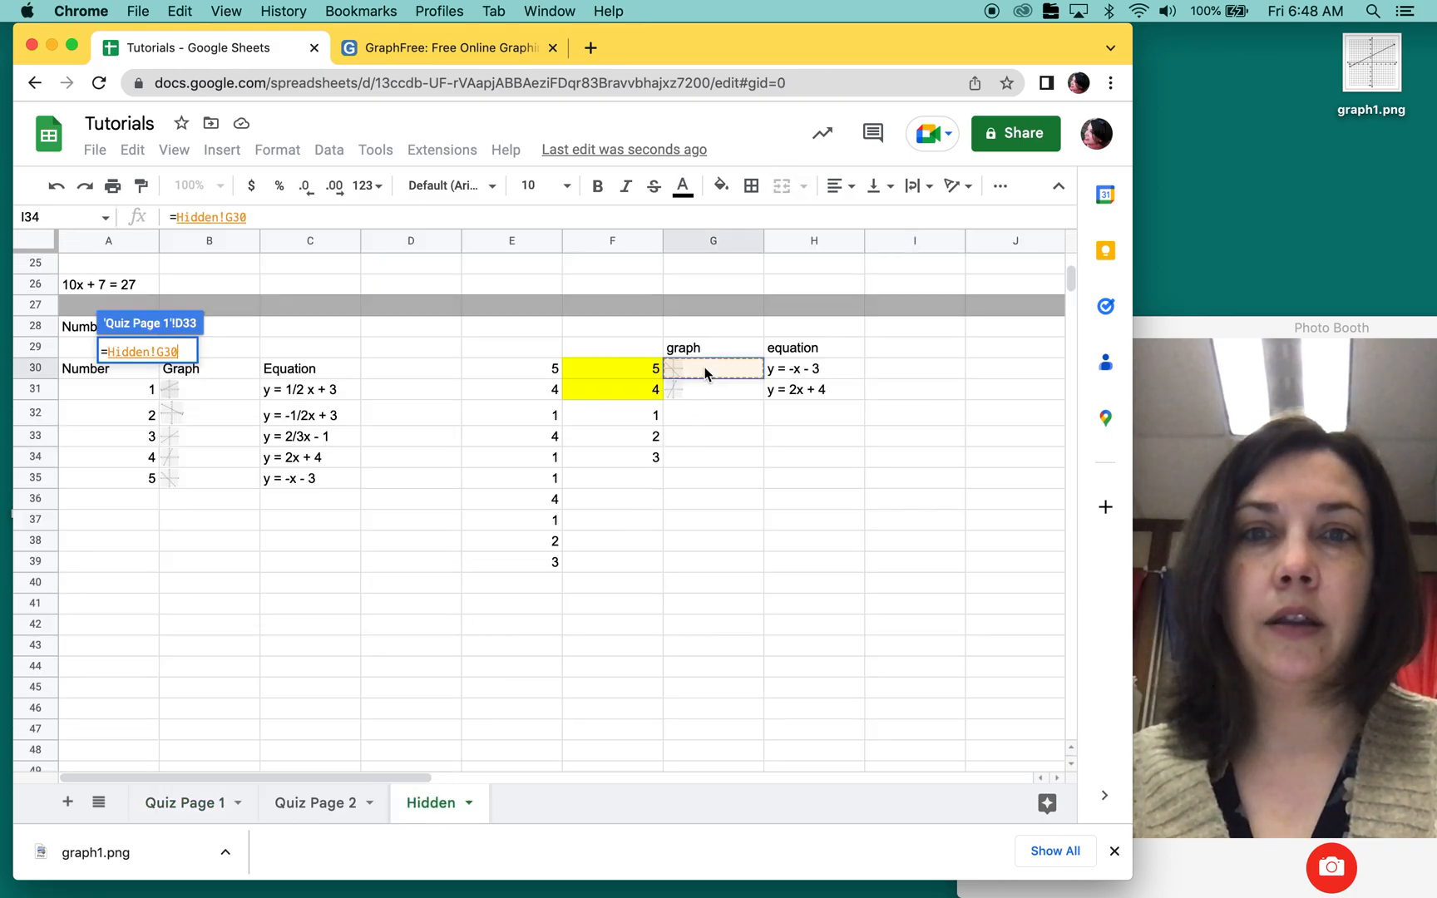
key(Return)
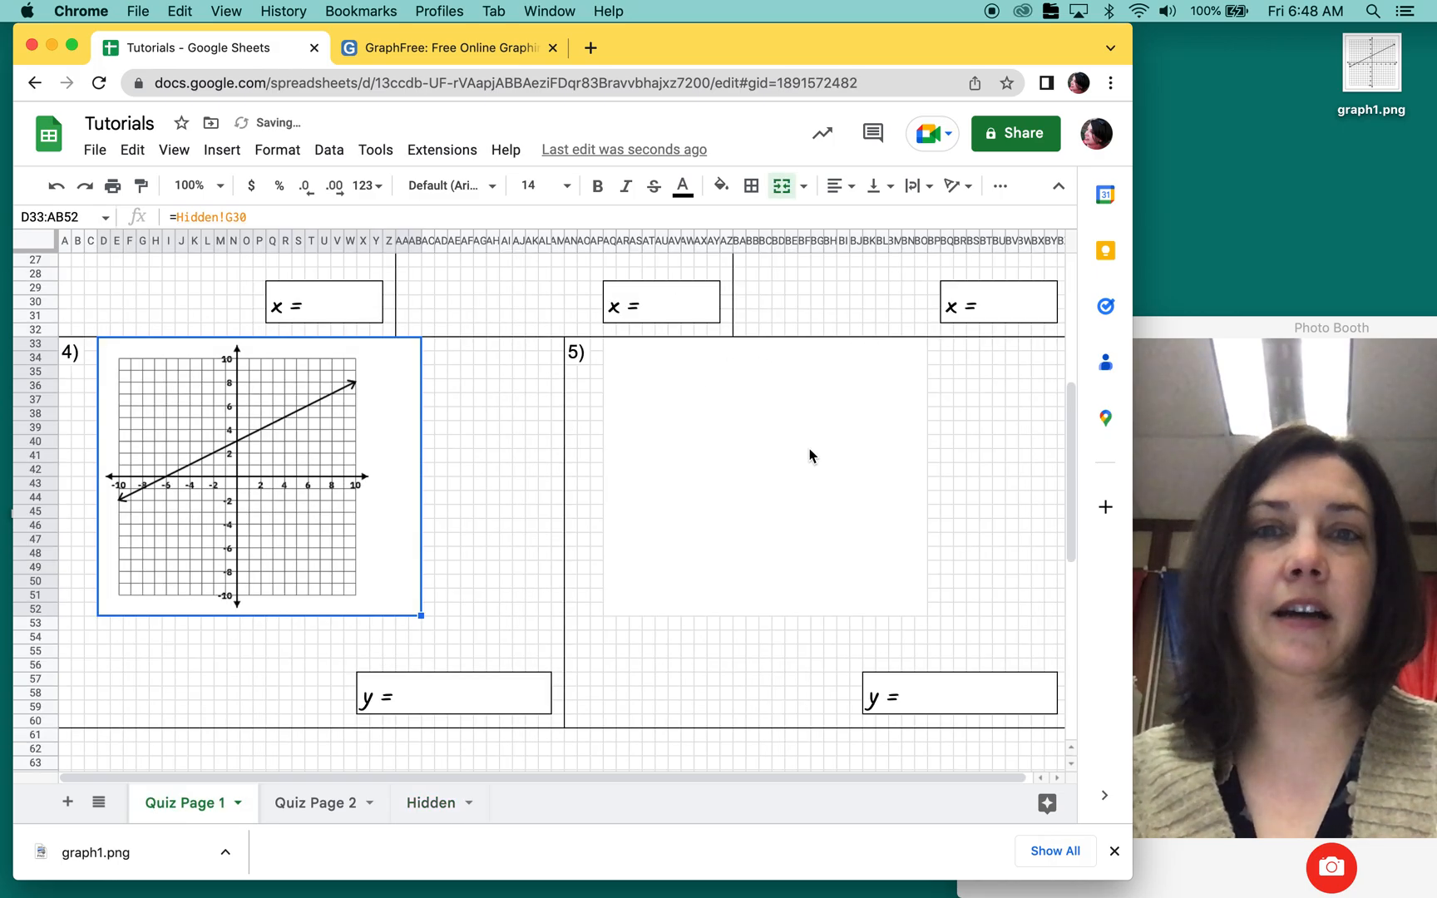
Step: Link the question 5 box to the second random graph on the Hidden sheet with the formula =Hidden!G31
click(812, 455)
text(=)
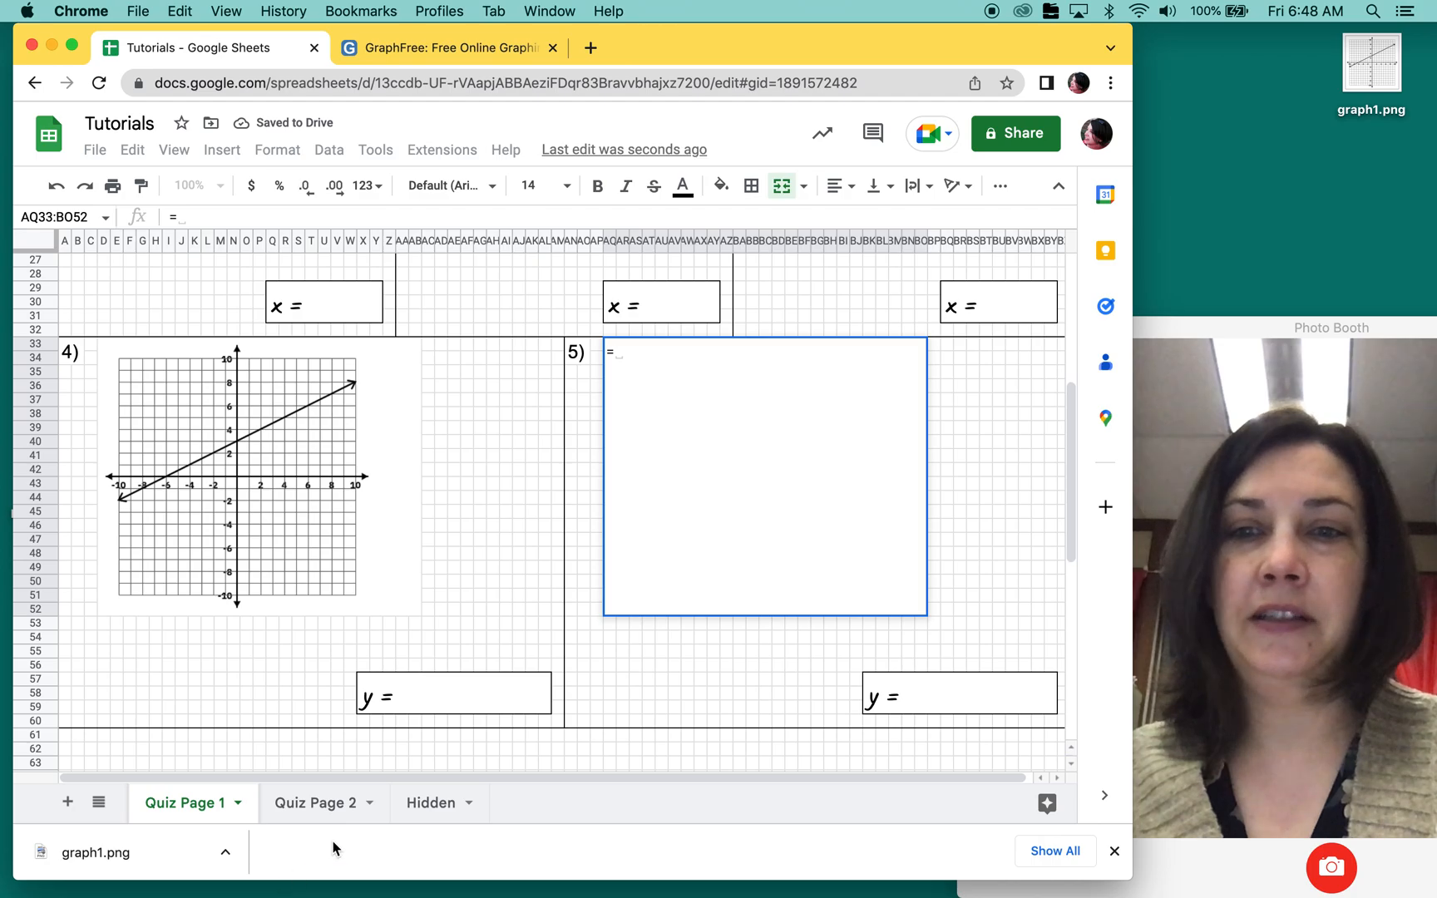
click(431, 804)
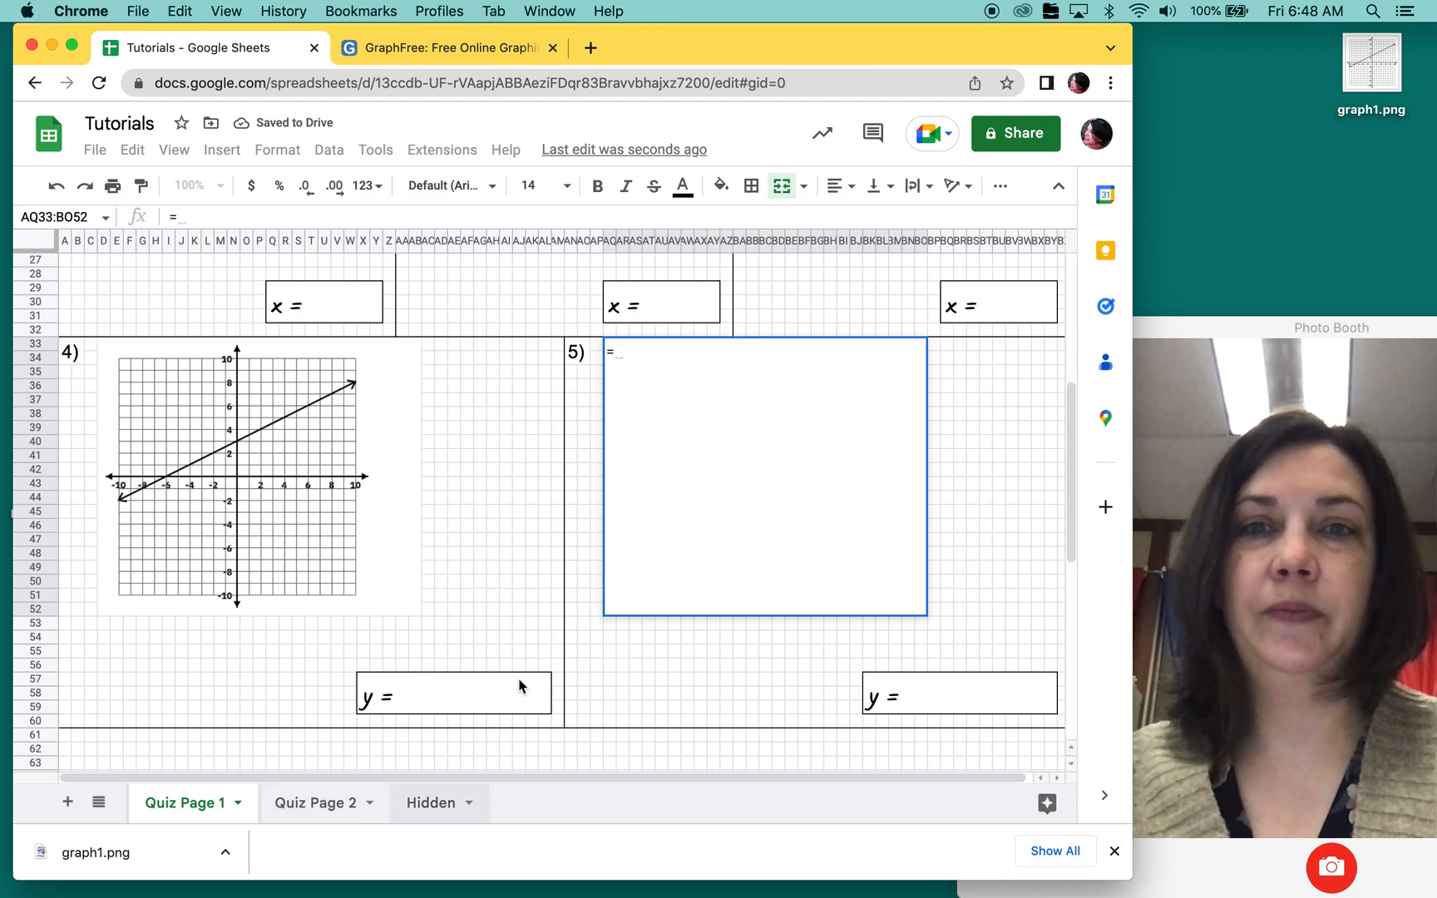
click(725, 390)
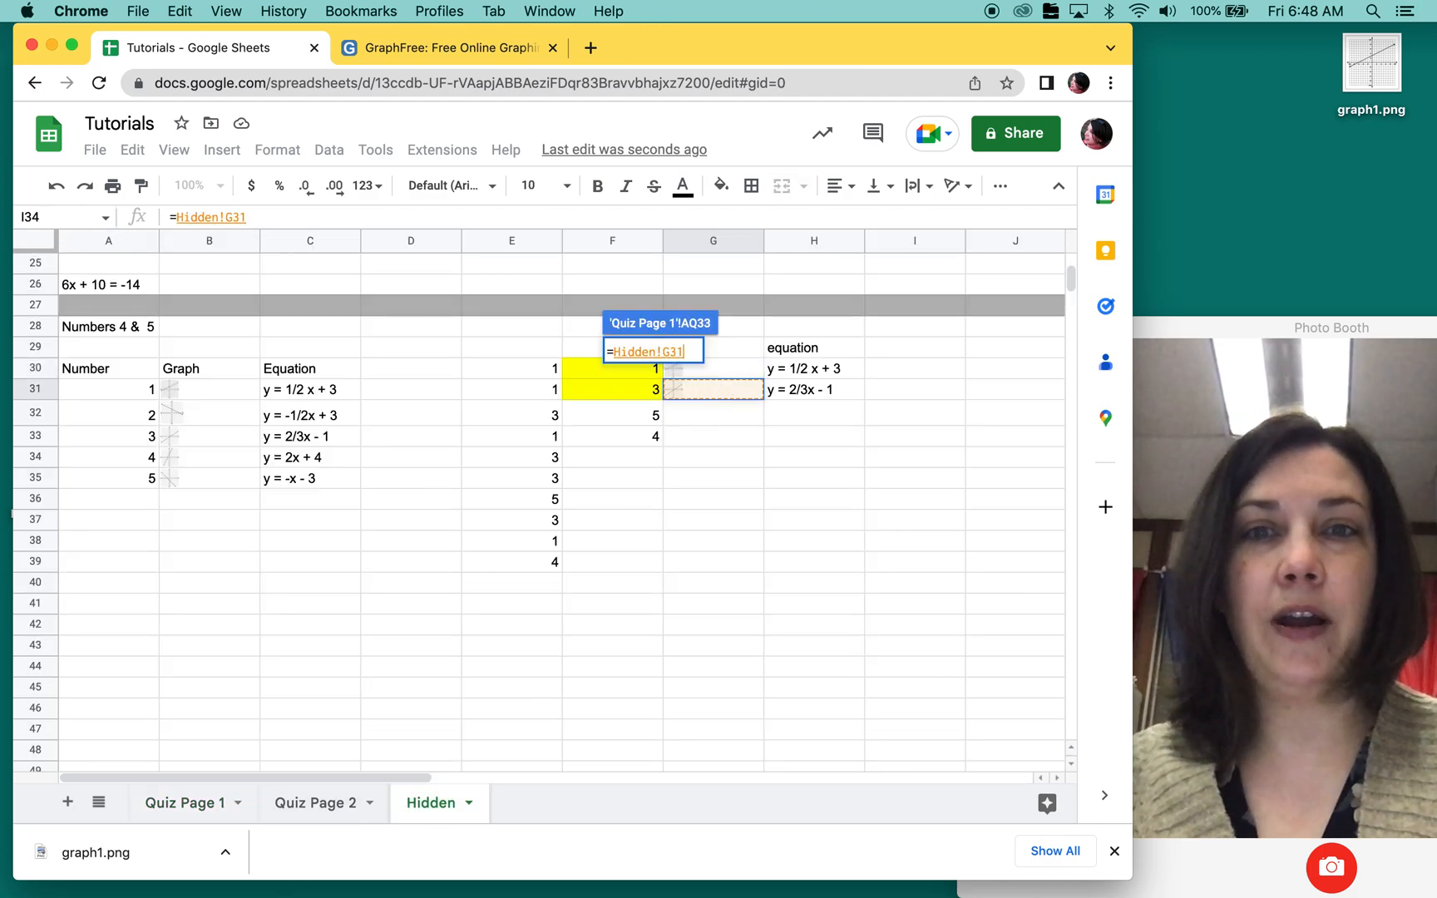
key(Return)
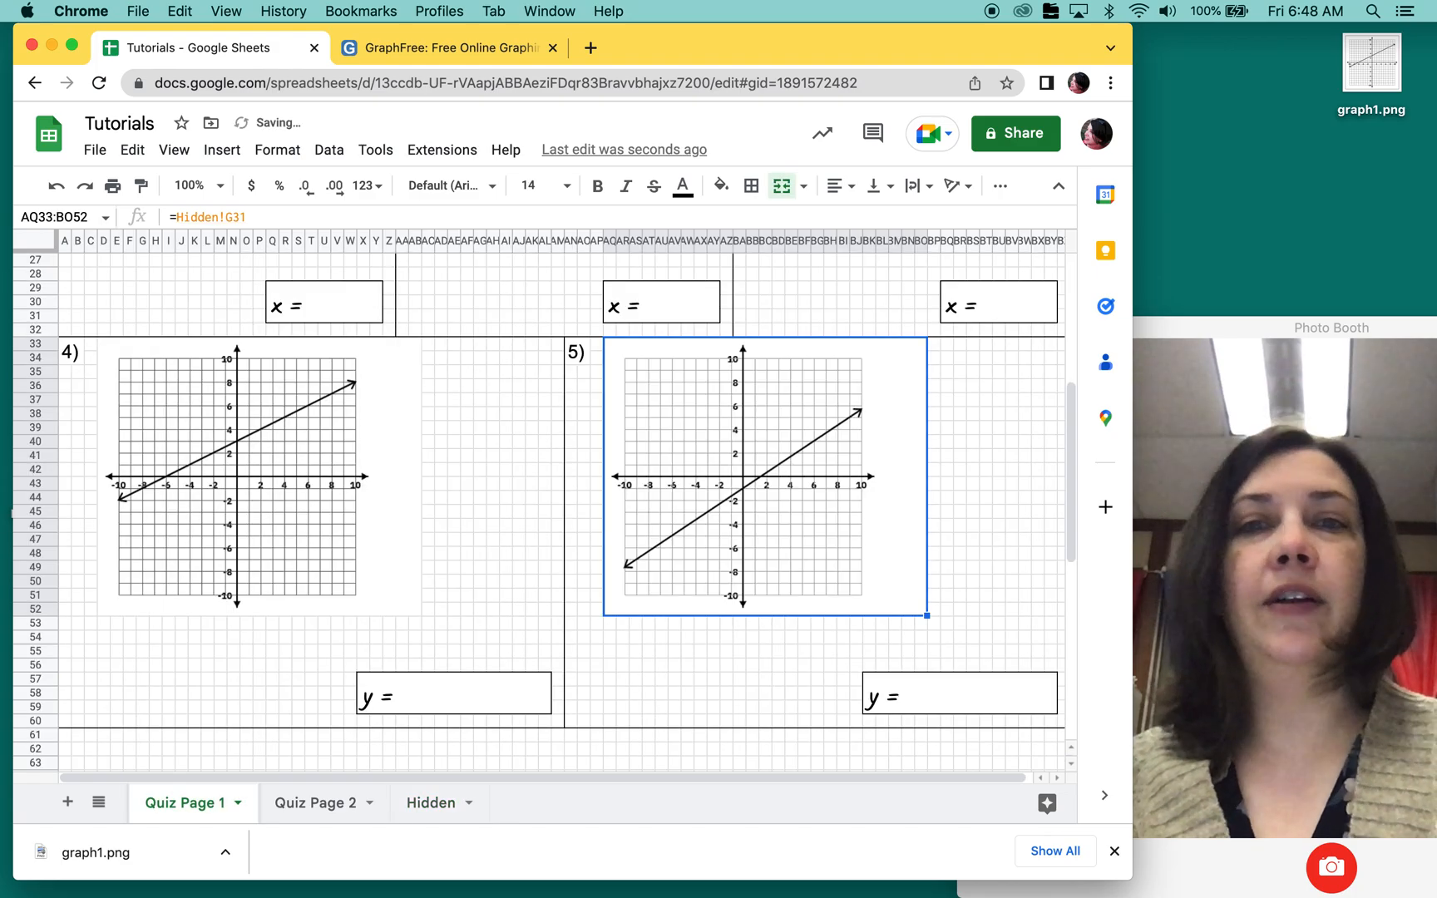
right_click(506, 493)
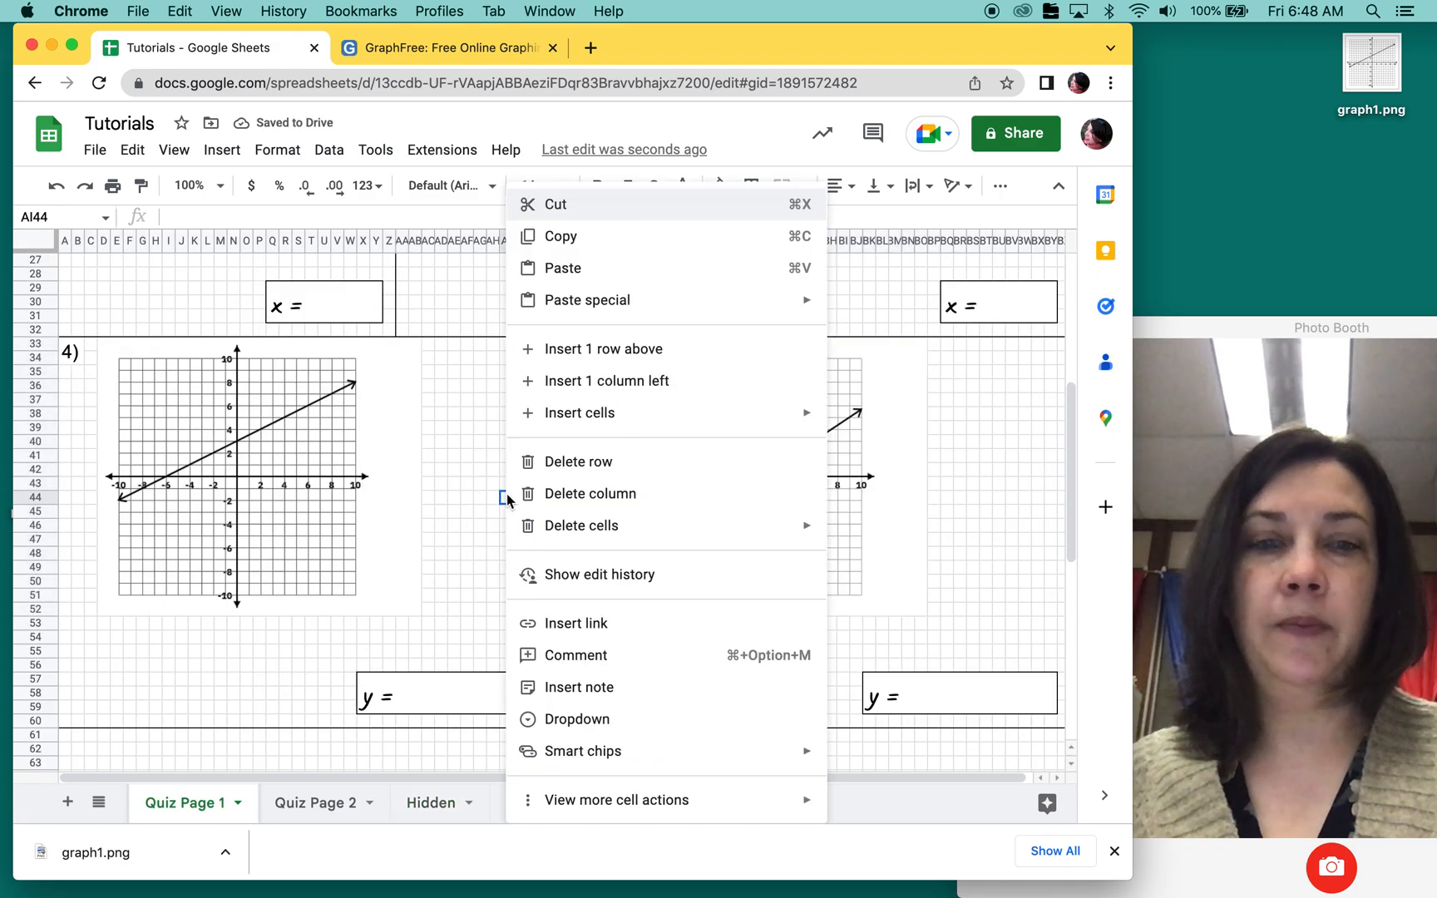
click(480, 498)
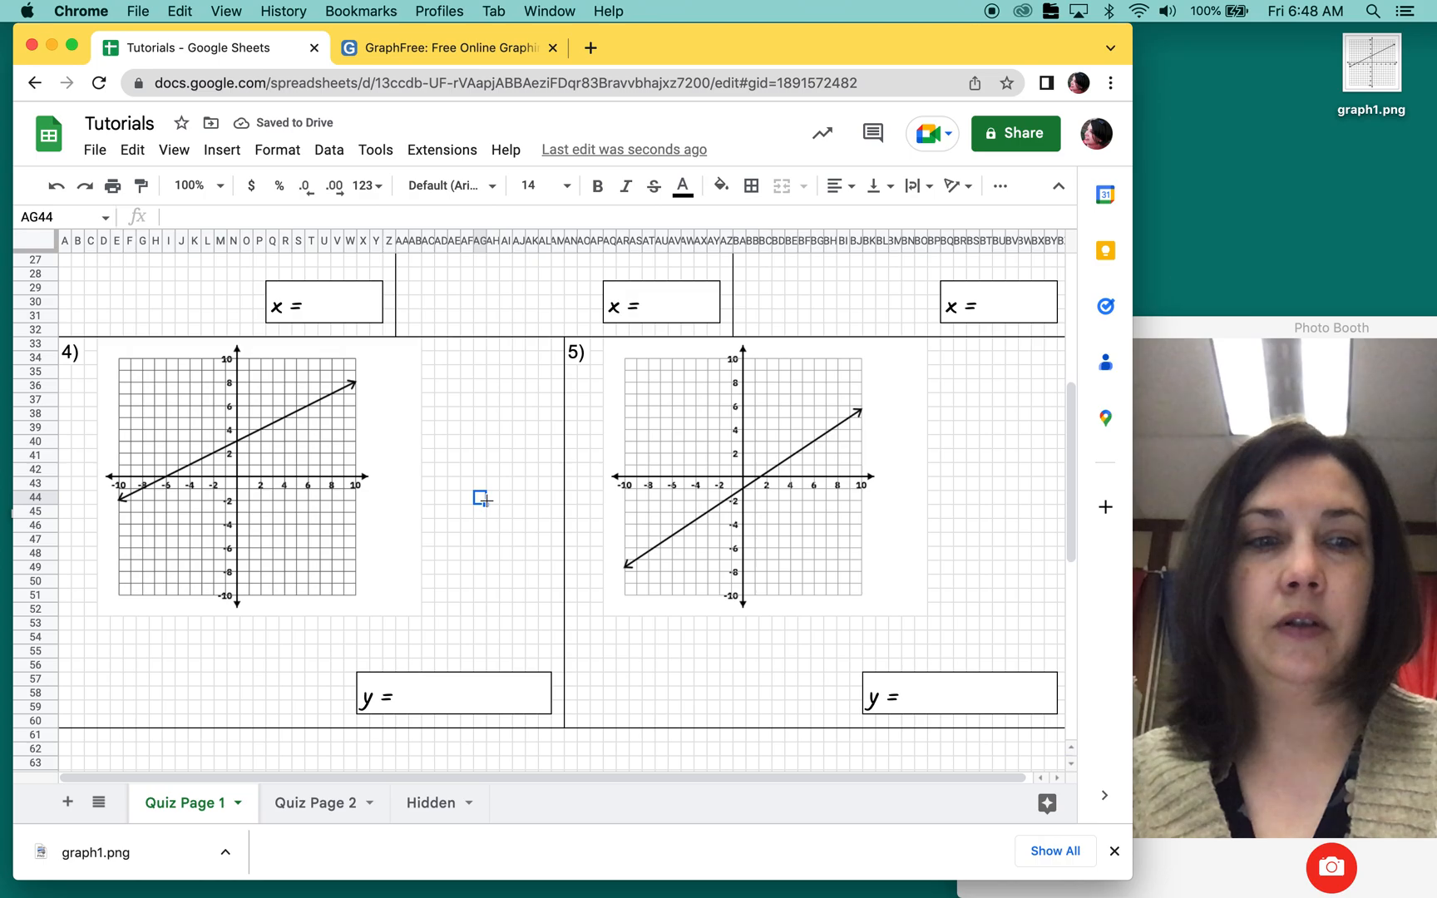